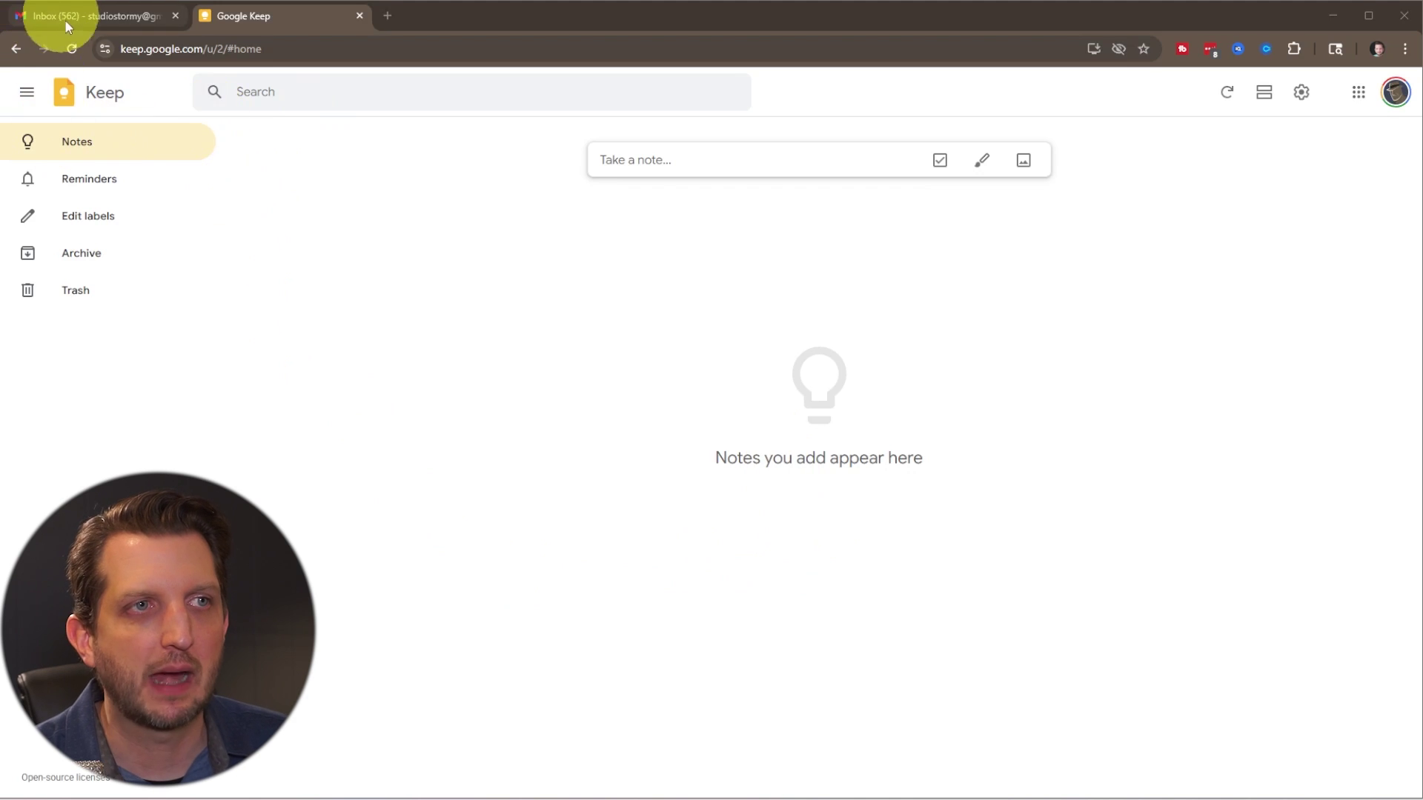
# - Switch from the empty Google Keep page to the Gmail Inbox tab
pyautogui.click(68, 18)
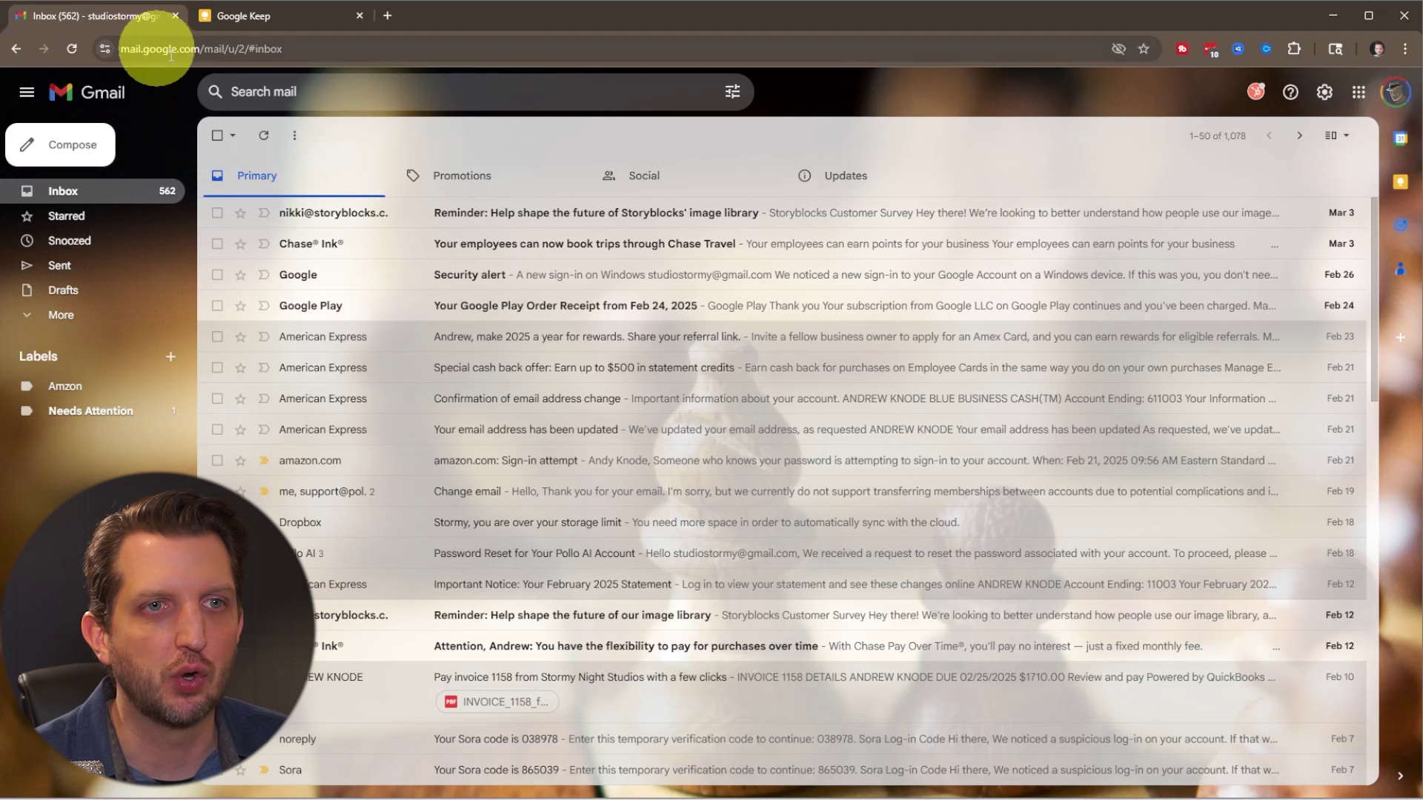
# - Open the Keep panel beside the Gmail inbox, then return to the Google Keep tab
pyautogui.click(1399, 183)
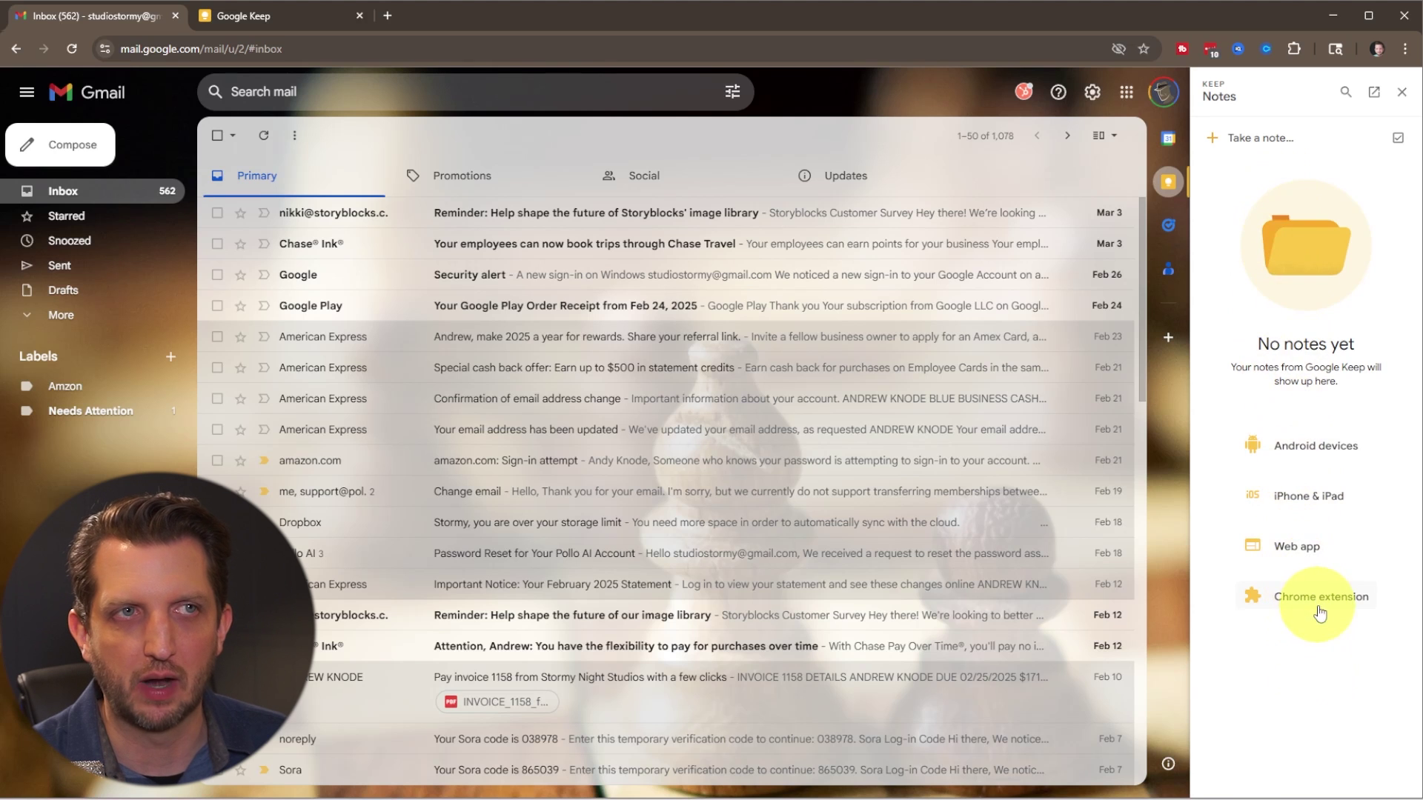
pyautogui.click(310, 11)
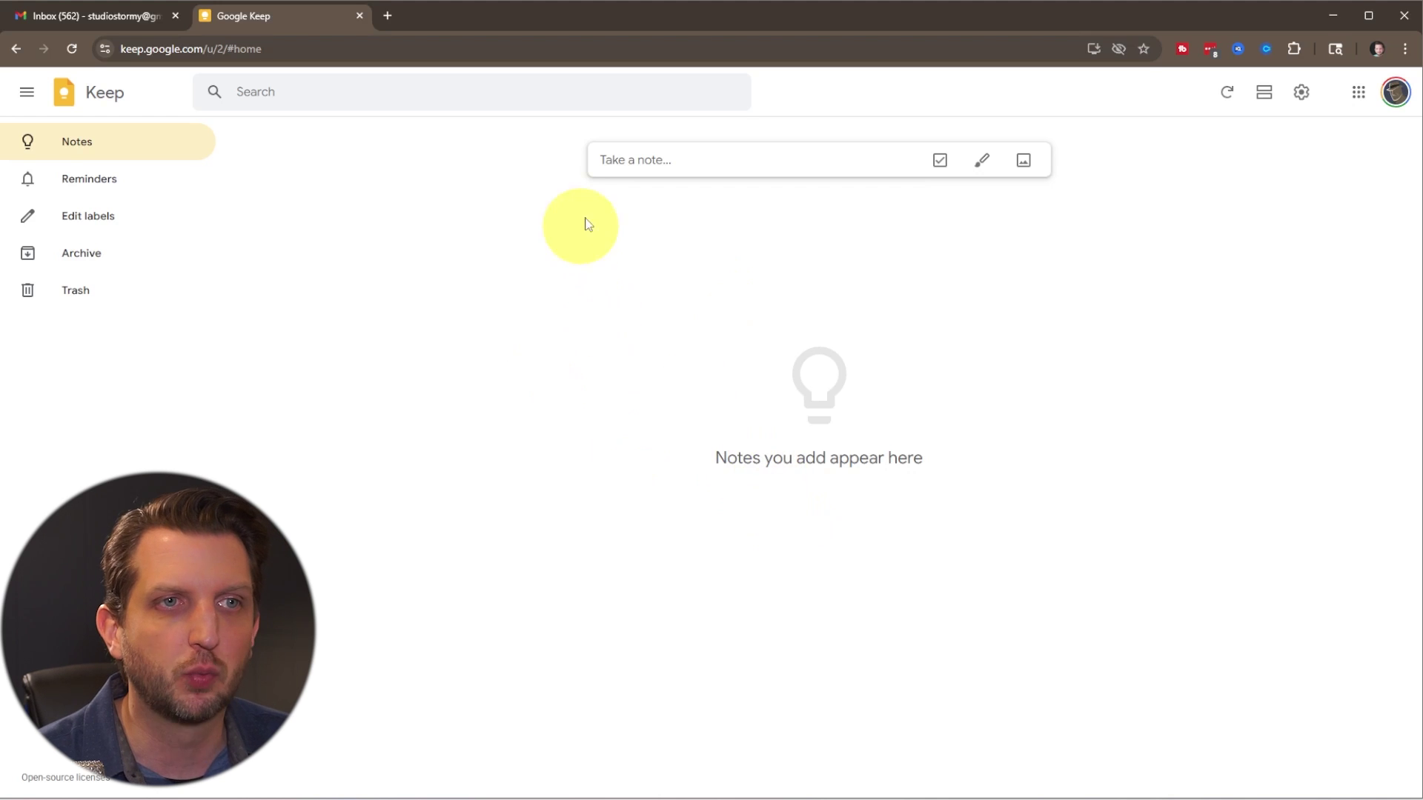
# - Save a note titled 'May 20th Meeting' reading 'Notes form our Meeting today'
pyautogui.click(703, 158)
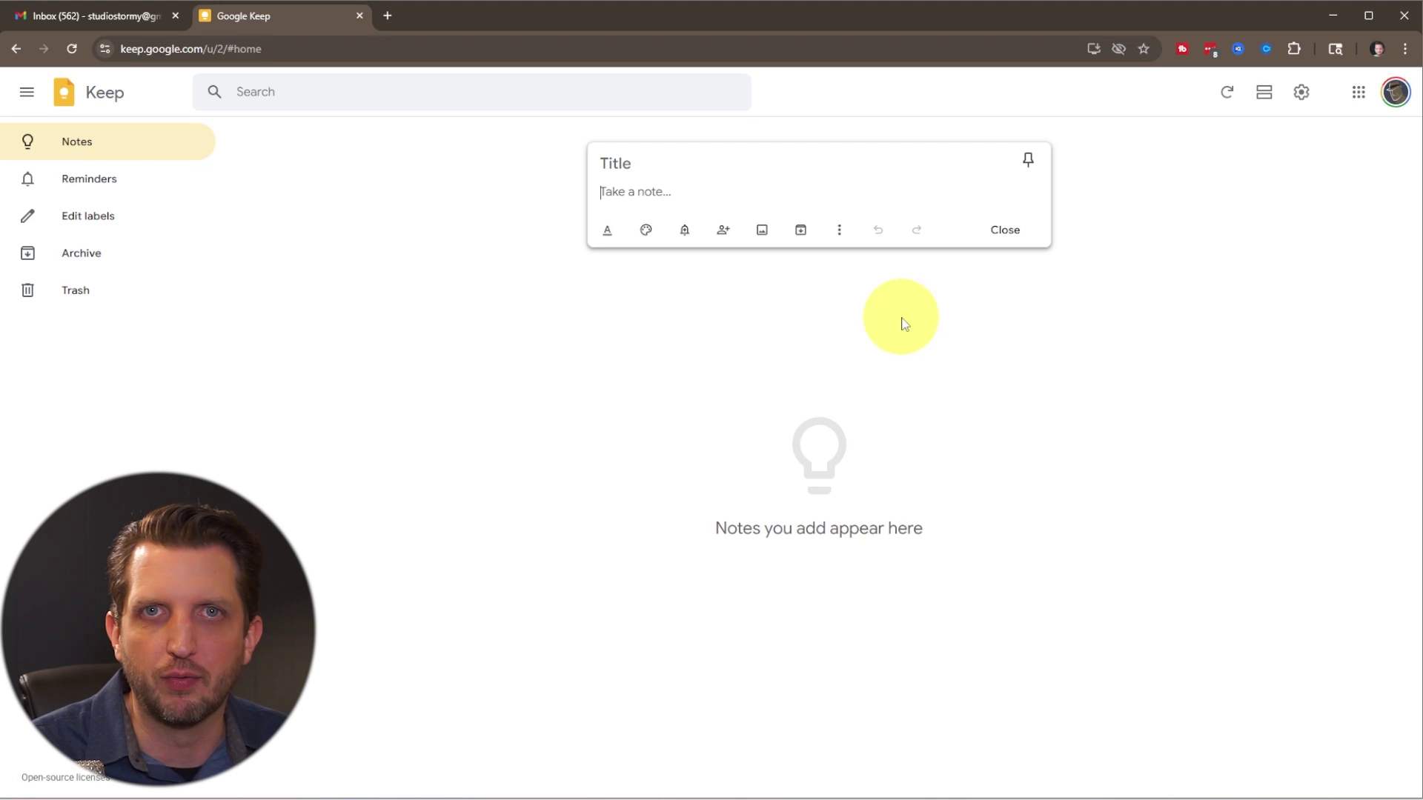
pyautogui.write('Notes form our Meeting today')
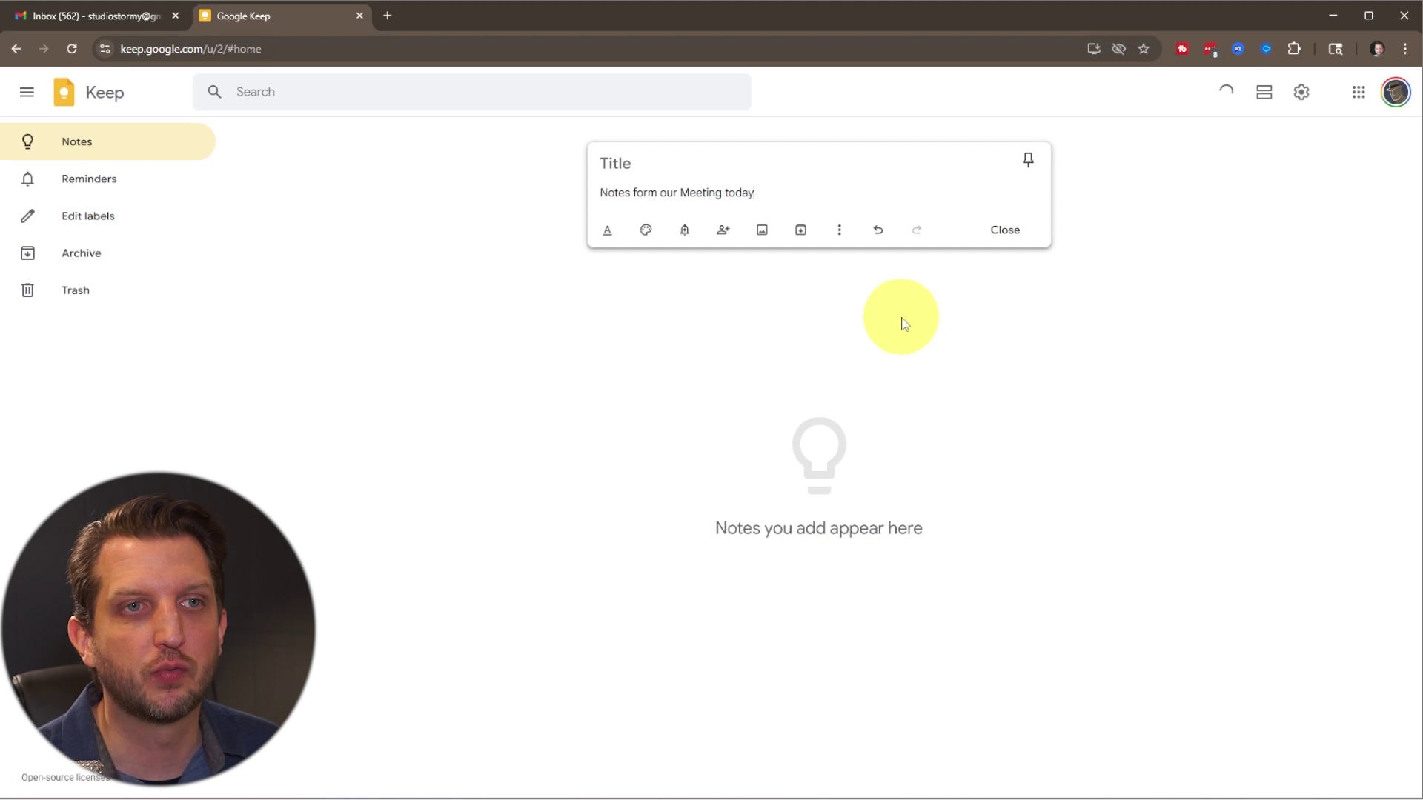
pyautogui.click(641, 160)
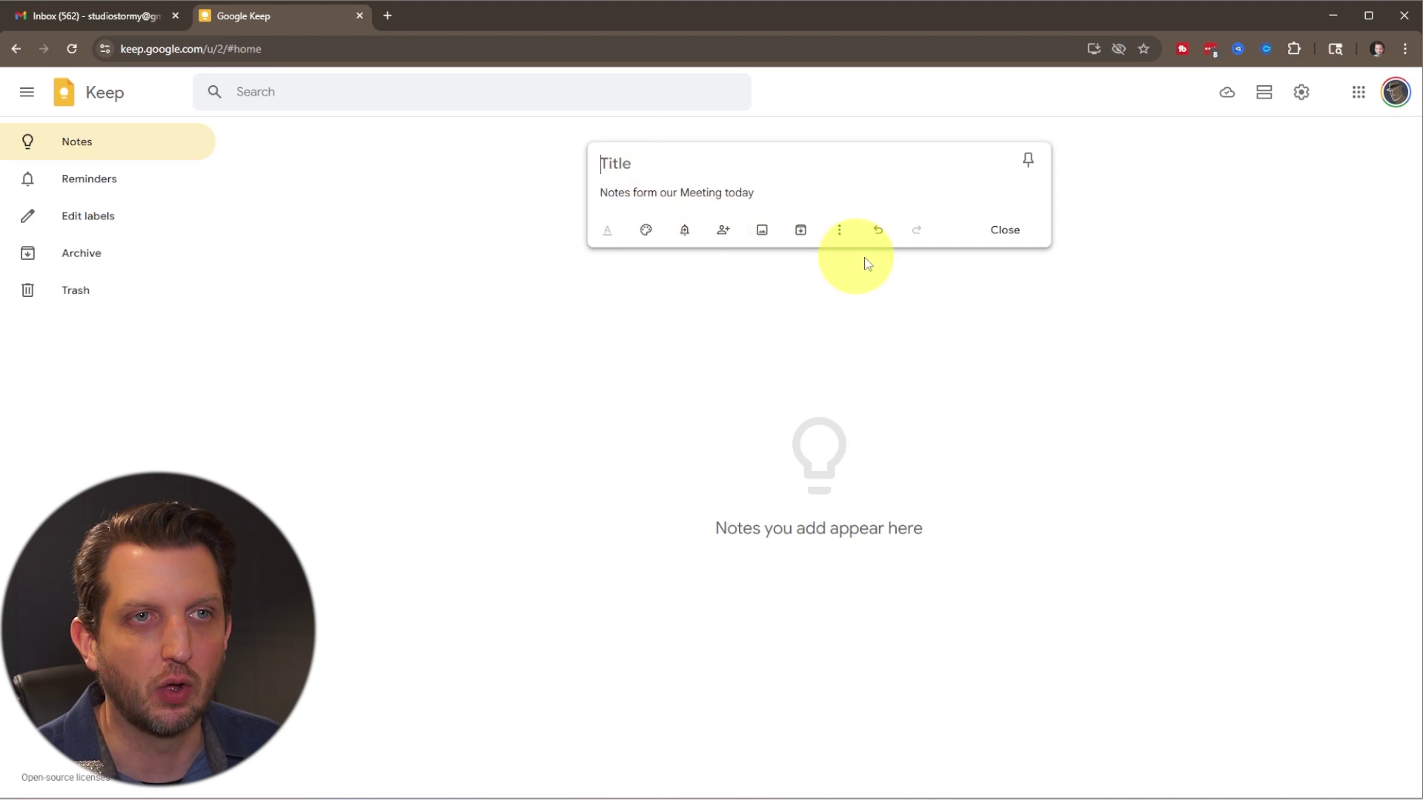
pyautogui.write('May 20th Meeting')
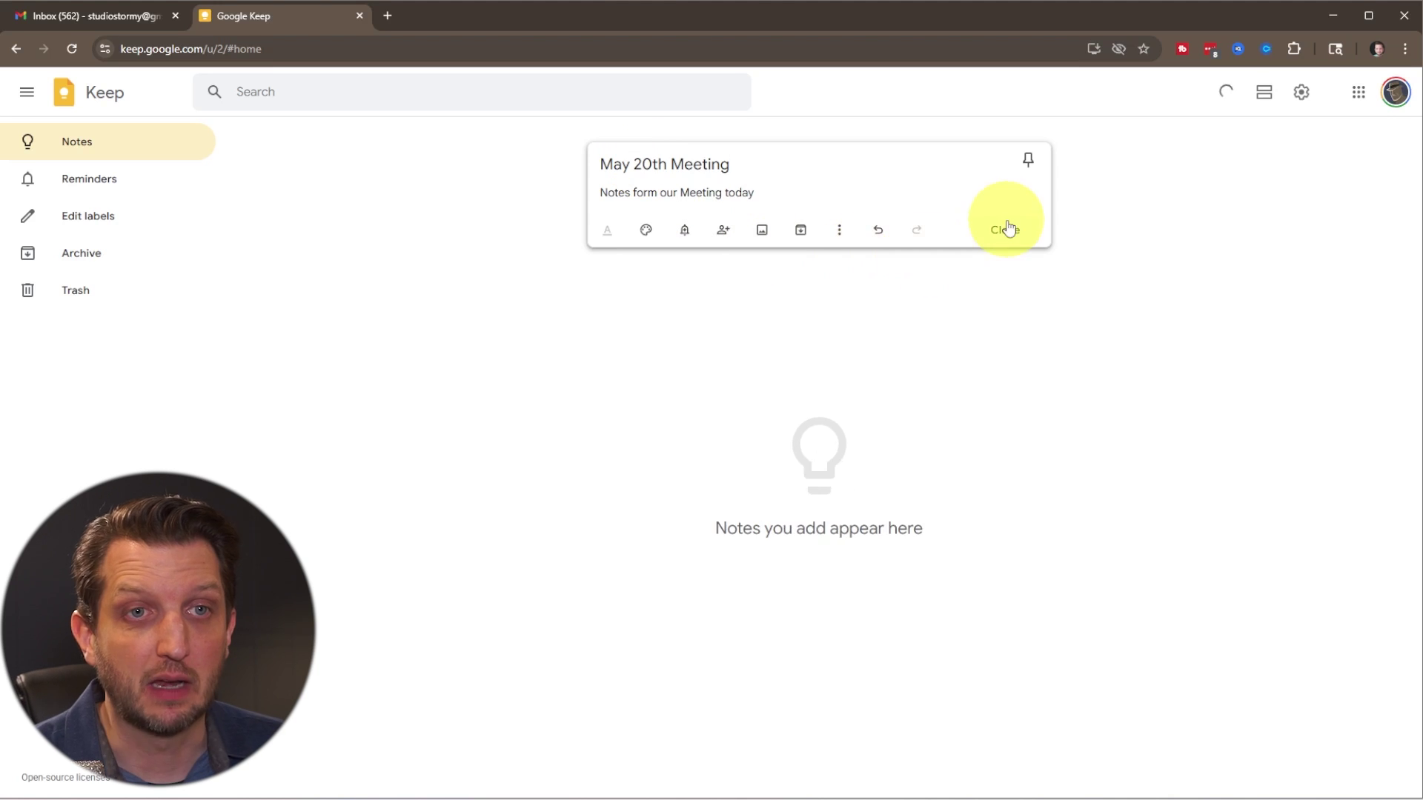
pyautogui.click(1004, 230)
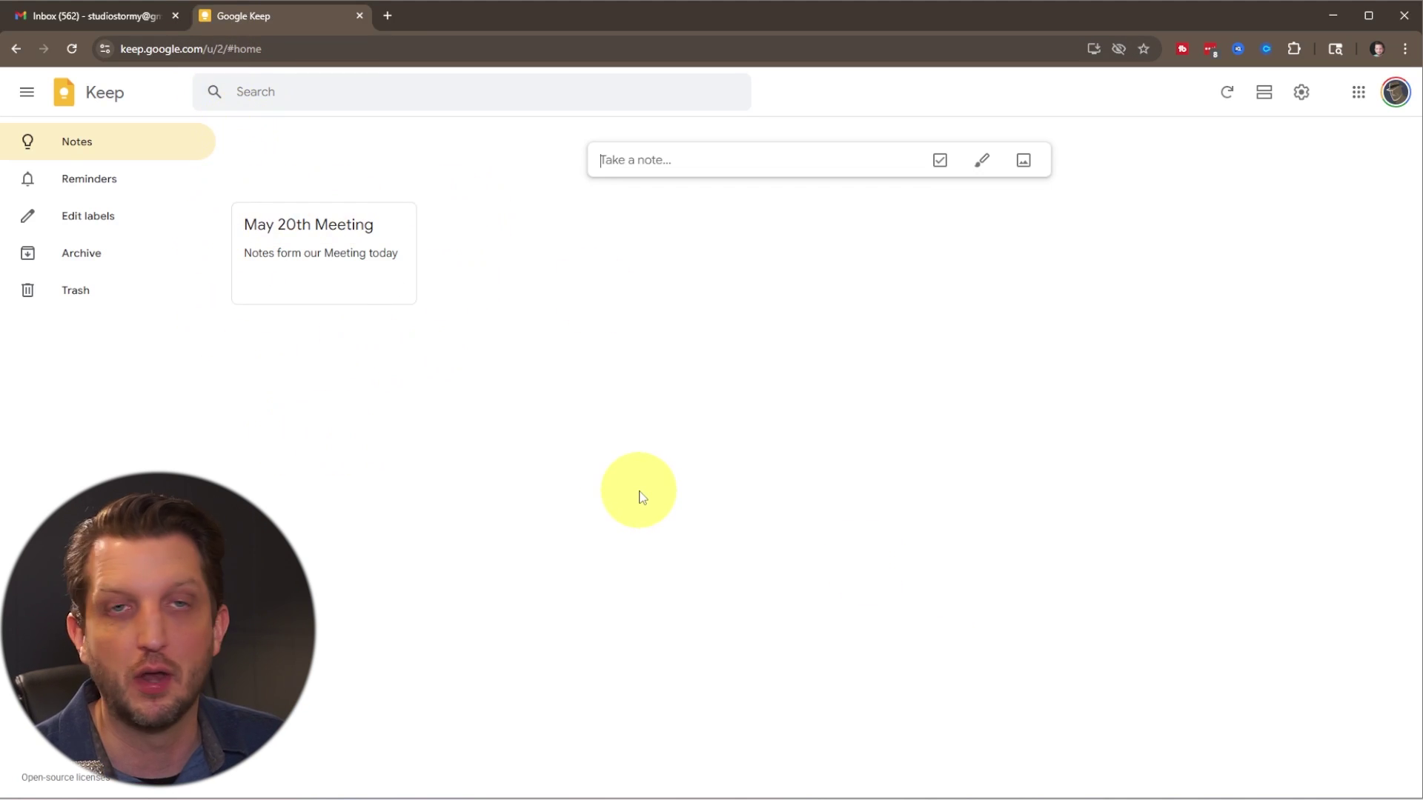
# - Start a checklist with the items Milk, Bread, cereal bars and apples
pyautogui.click(649, 168)
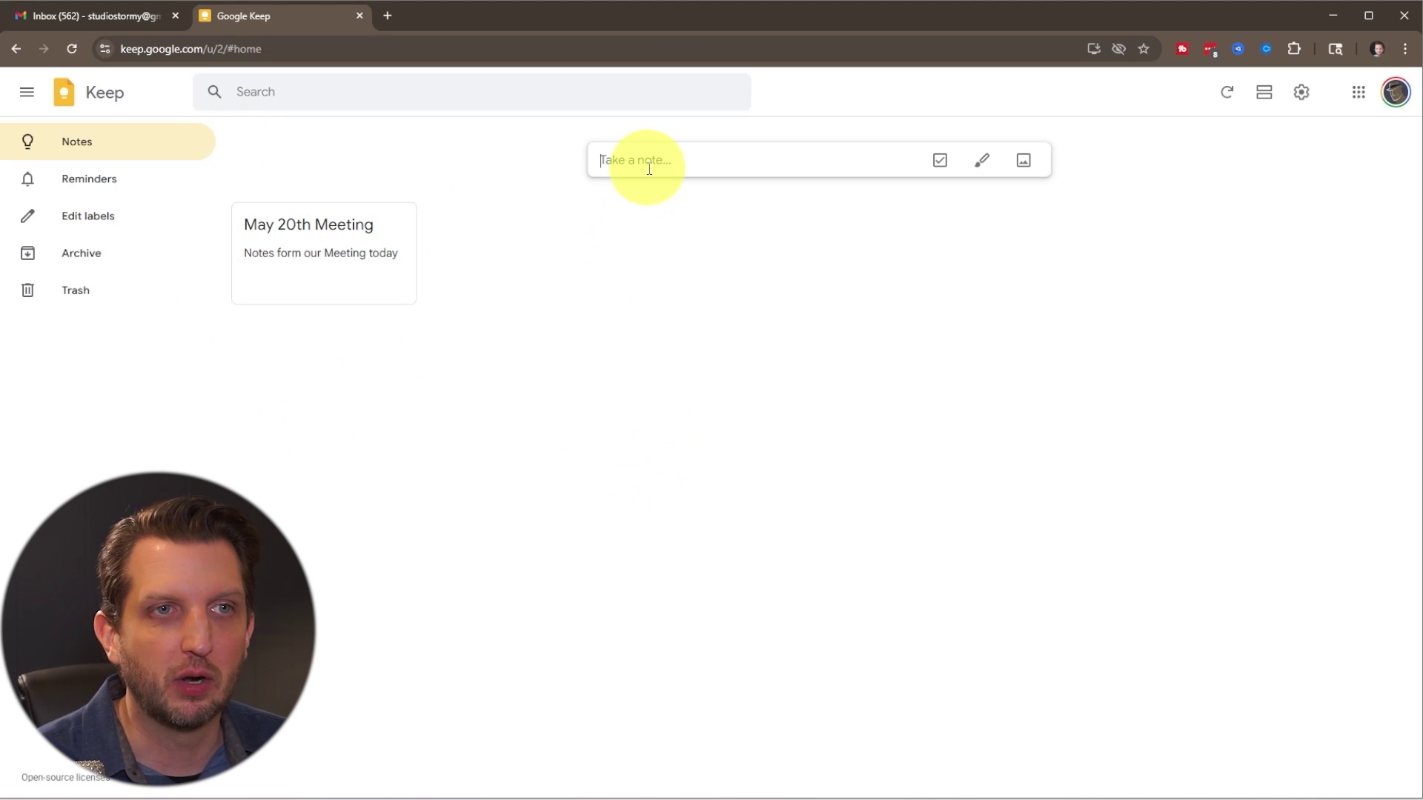
pyautogui.click(939, 163)
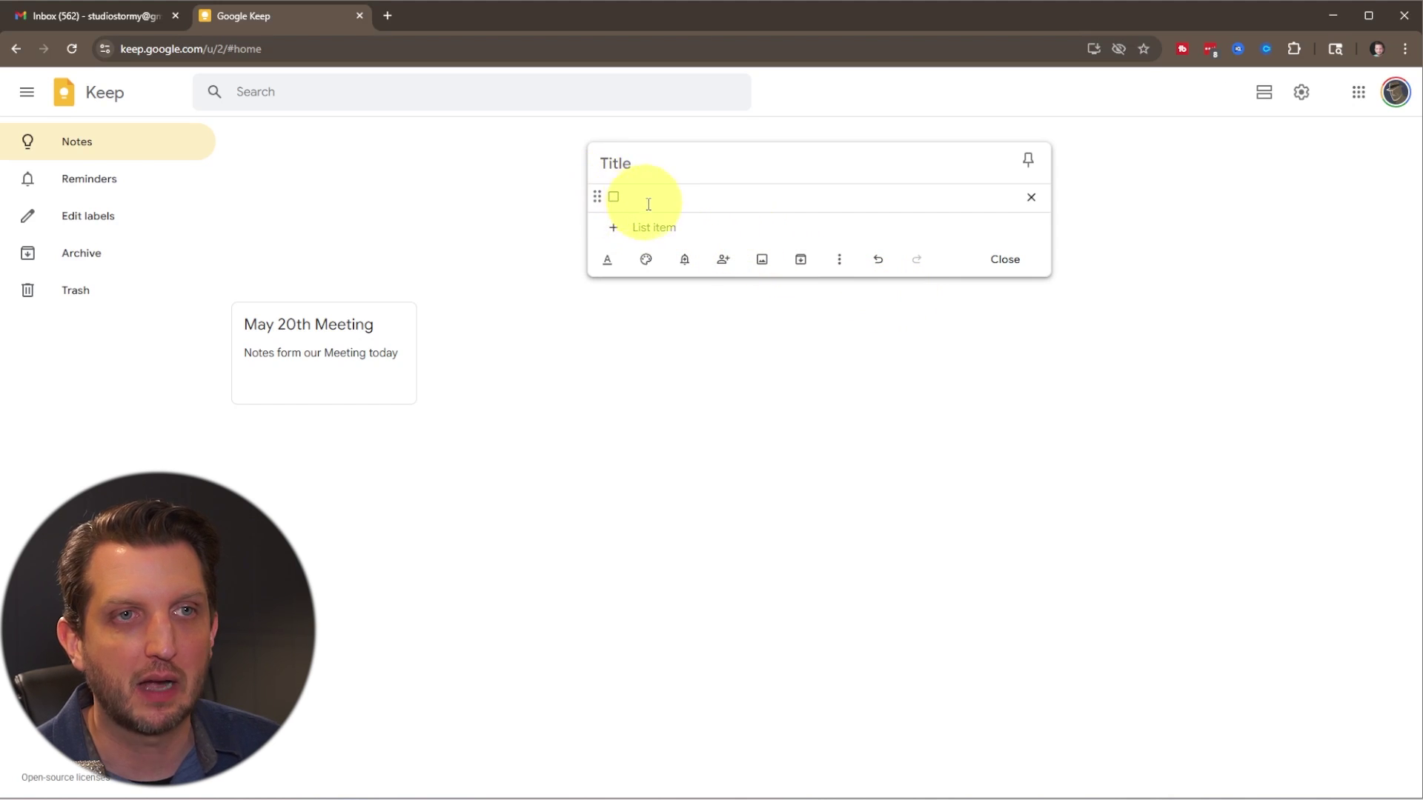
pyautogui.write('Milk')
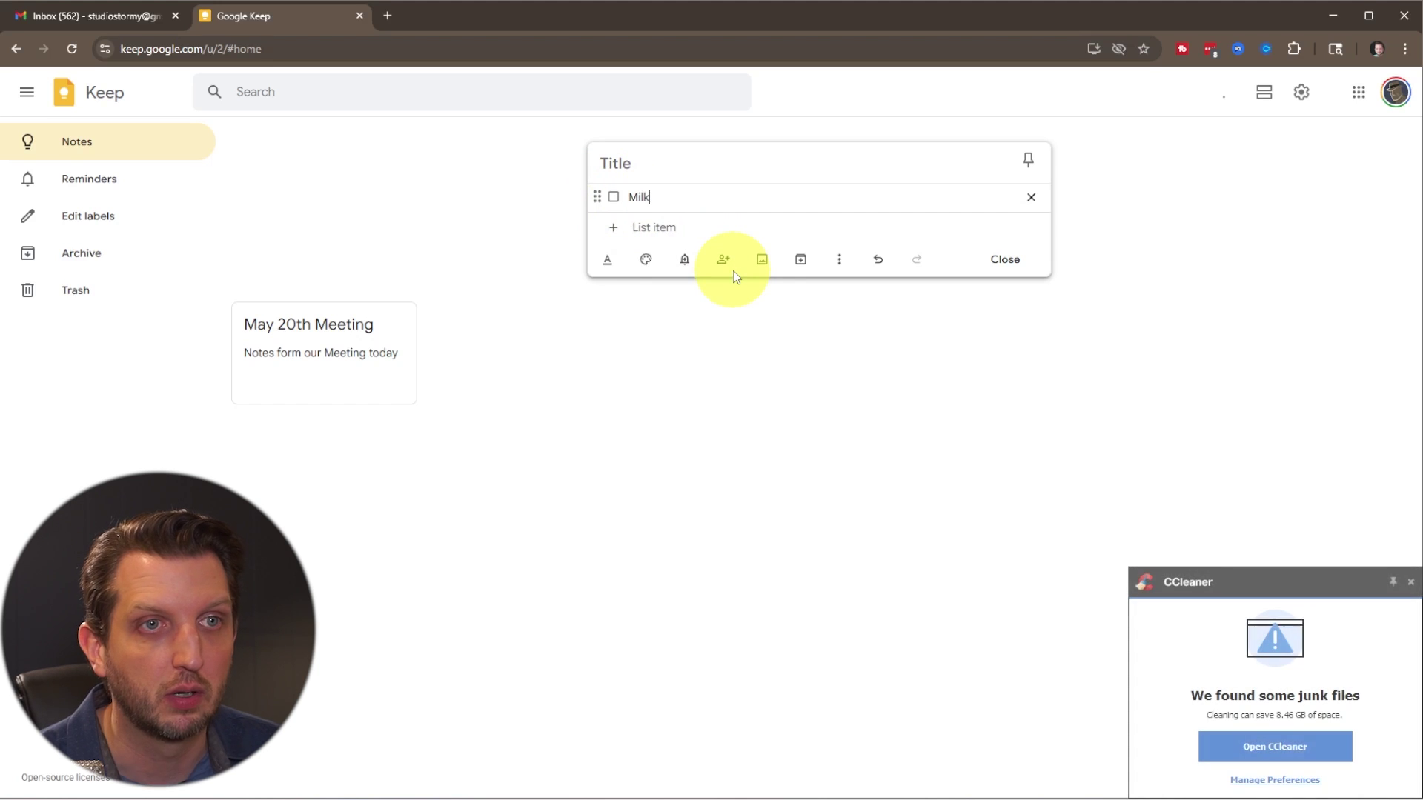
pyautogui.press('Return')
pyautogui.write('B')
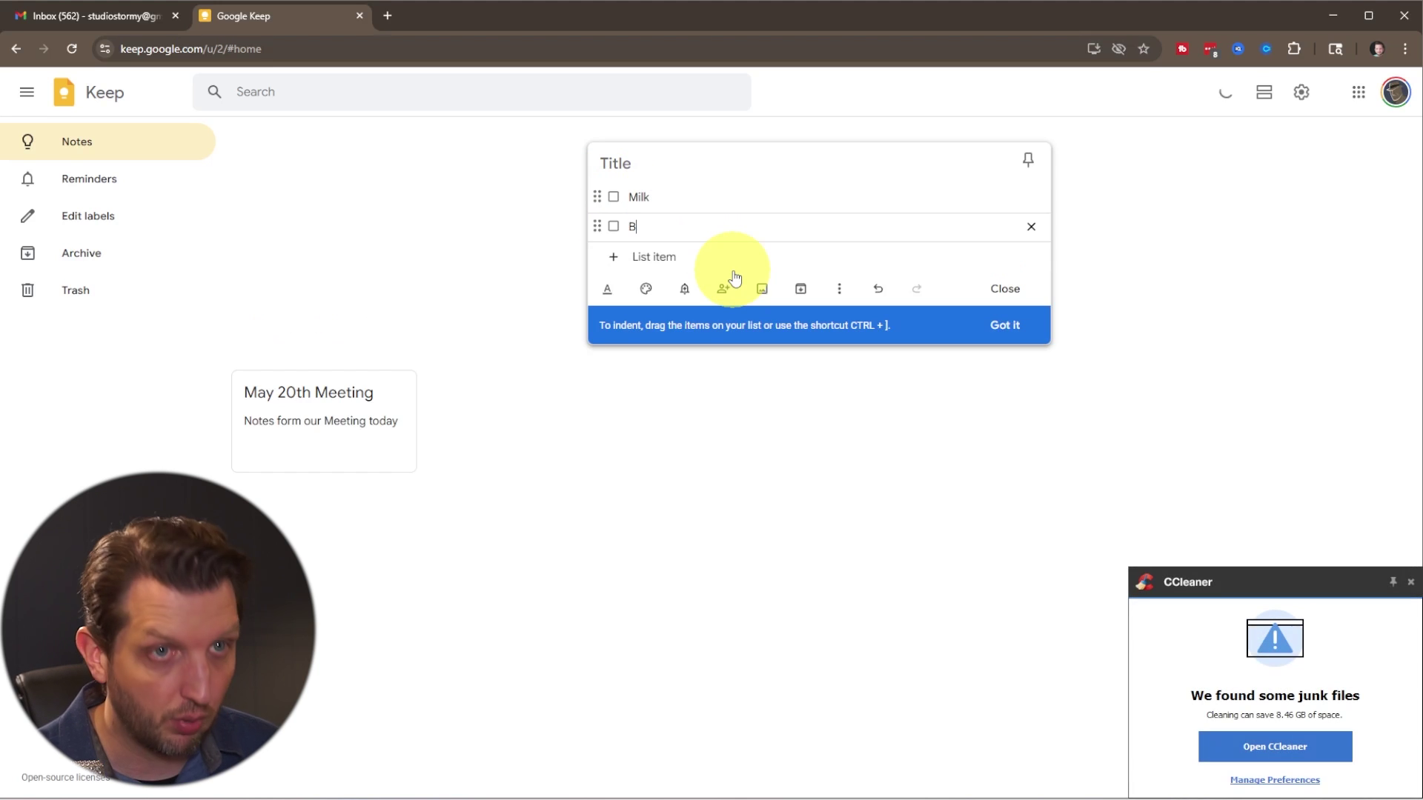
pyautogui.write('read')
pyautogui.press('Return')
pyautogui.write('cereal')
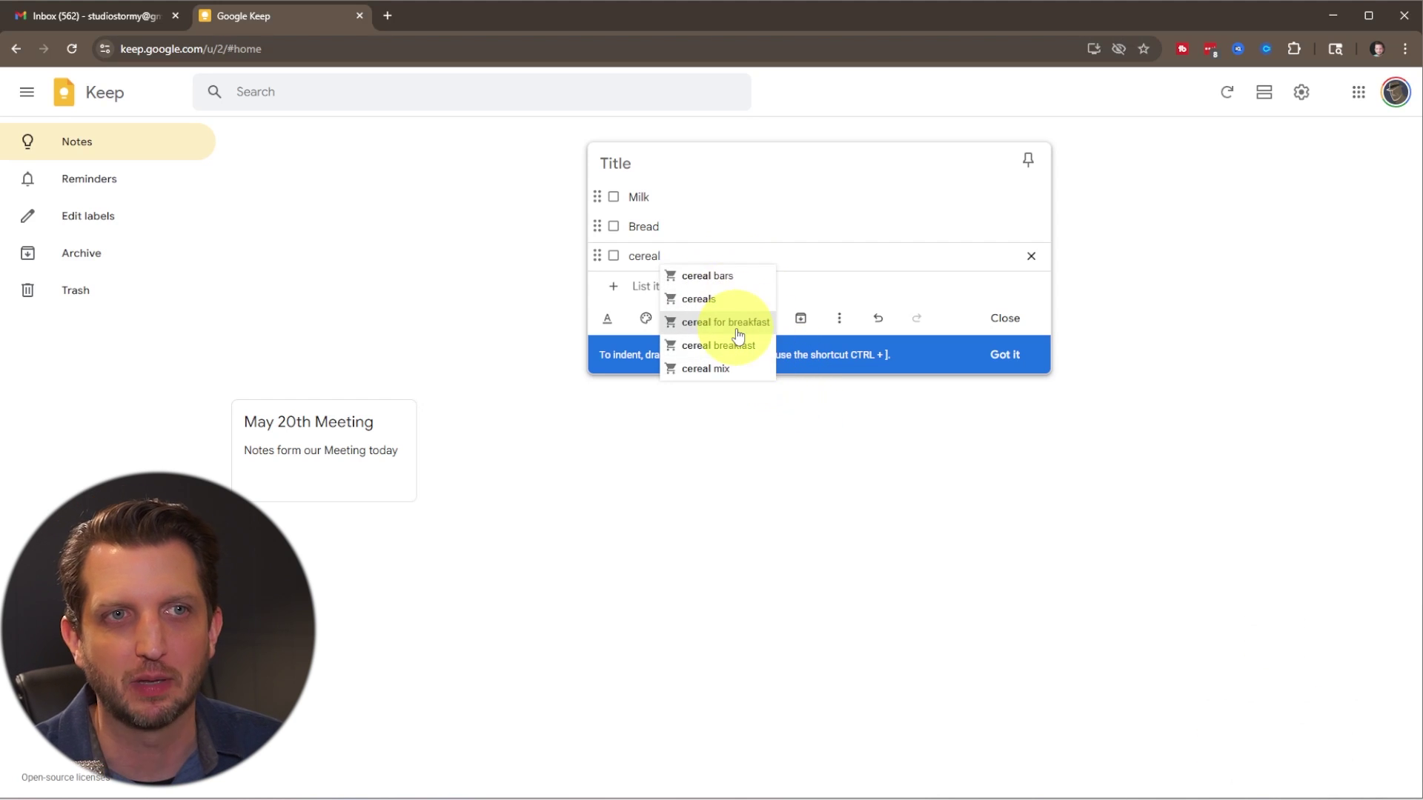
pyautogui.click(715, 274)
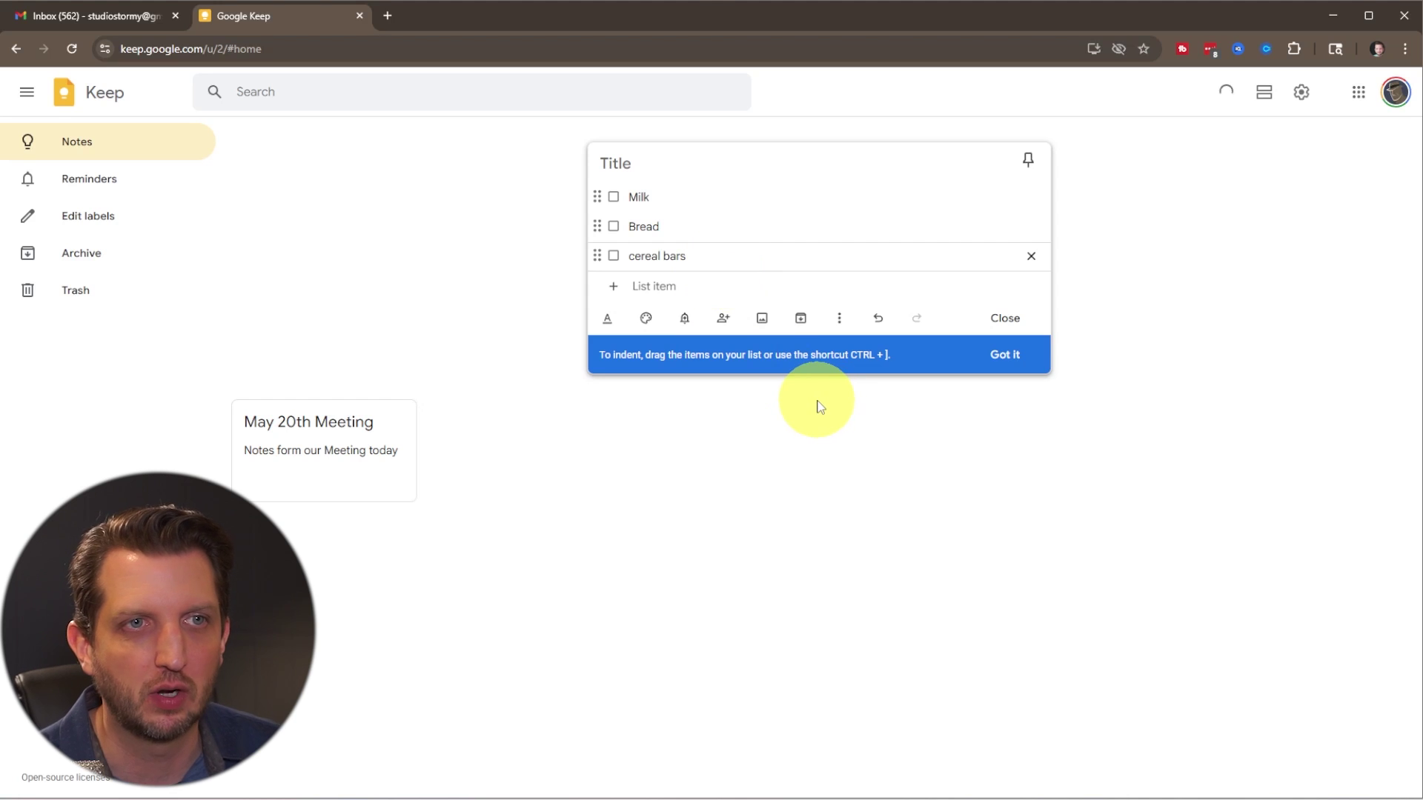
pyautogui.press('Return')
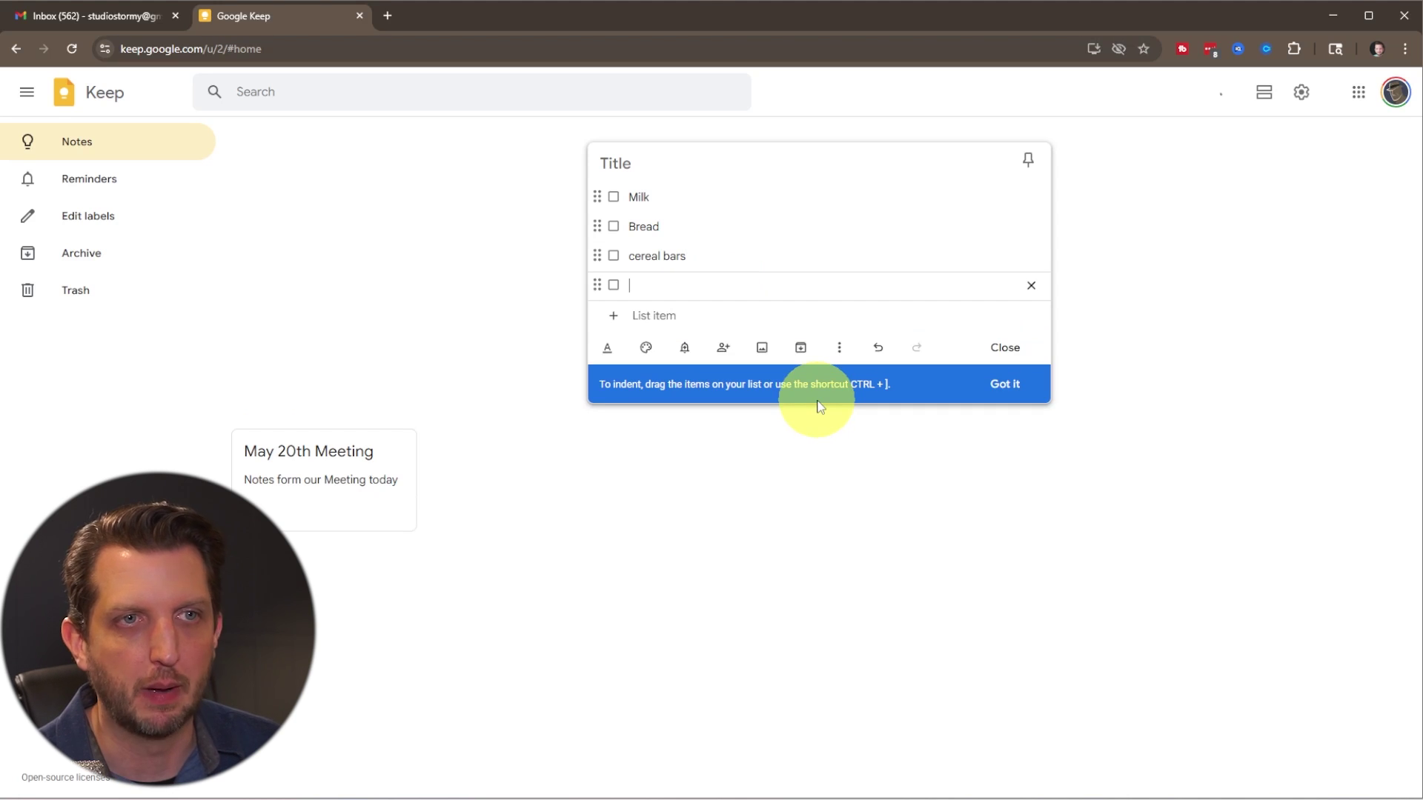
pyautogui.write('app')
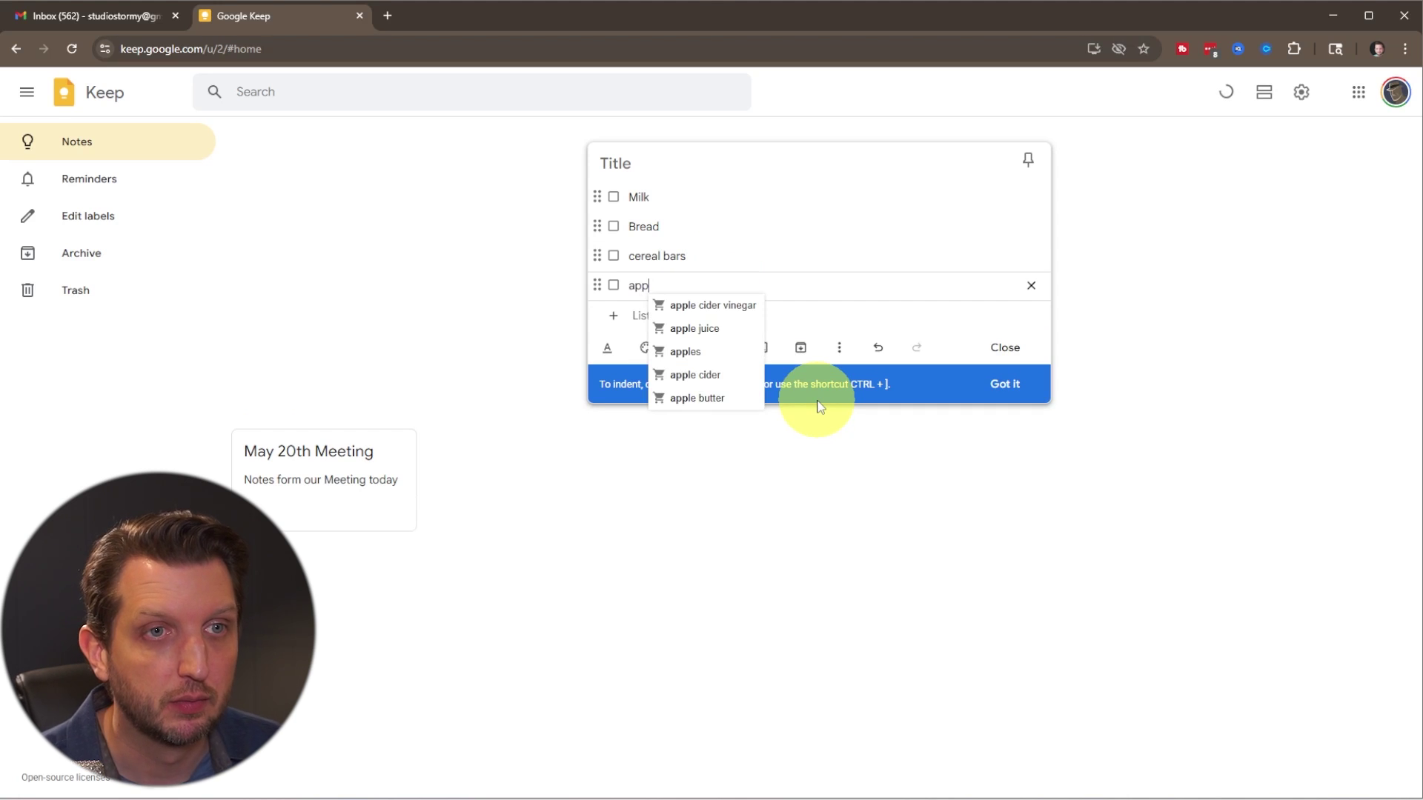
pyautogui.click(685, 351)
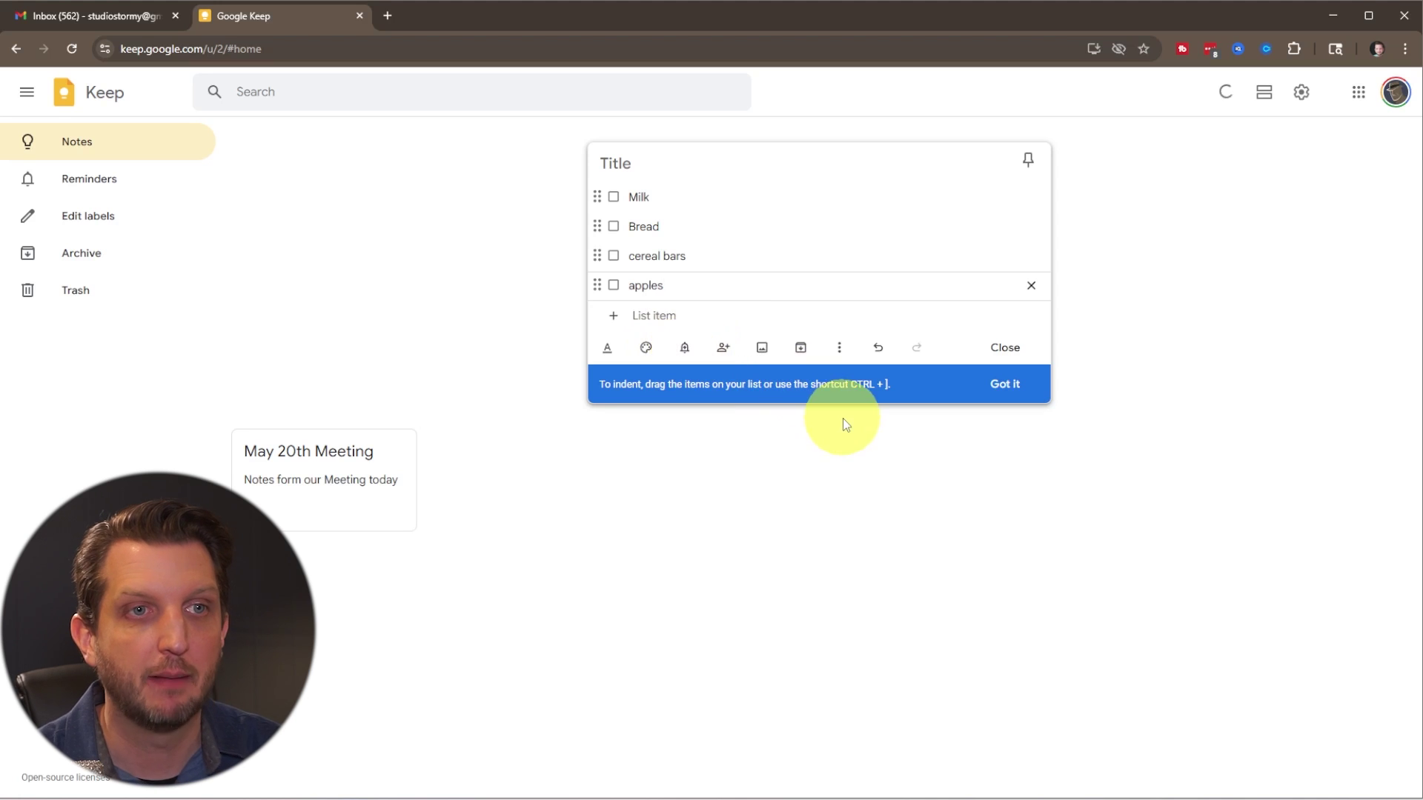
# - Title the checklist 'Grocery List', tick off only cereal bars, and save it
pyautogui.click(639, 159)
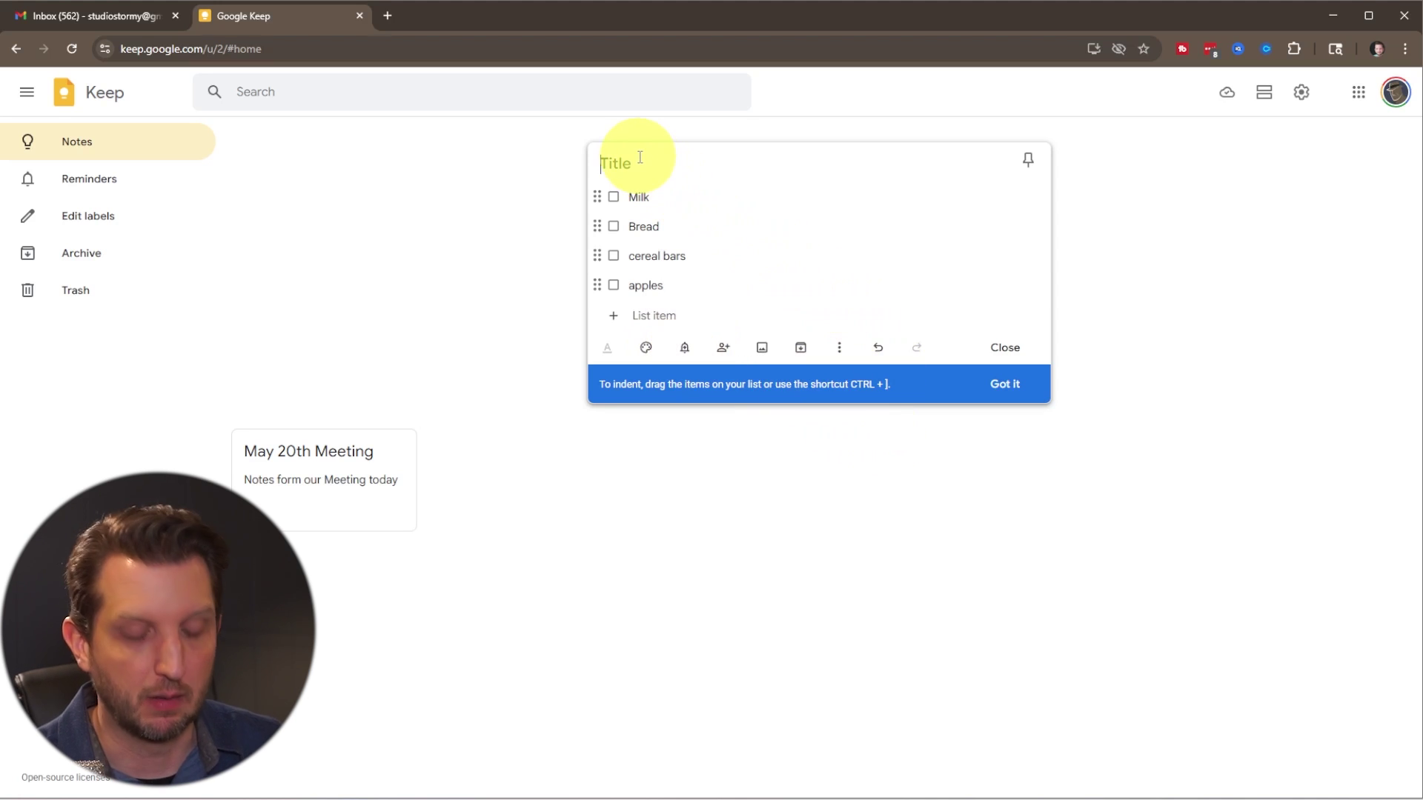
pyautogui.write('Grocery List')
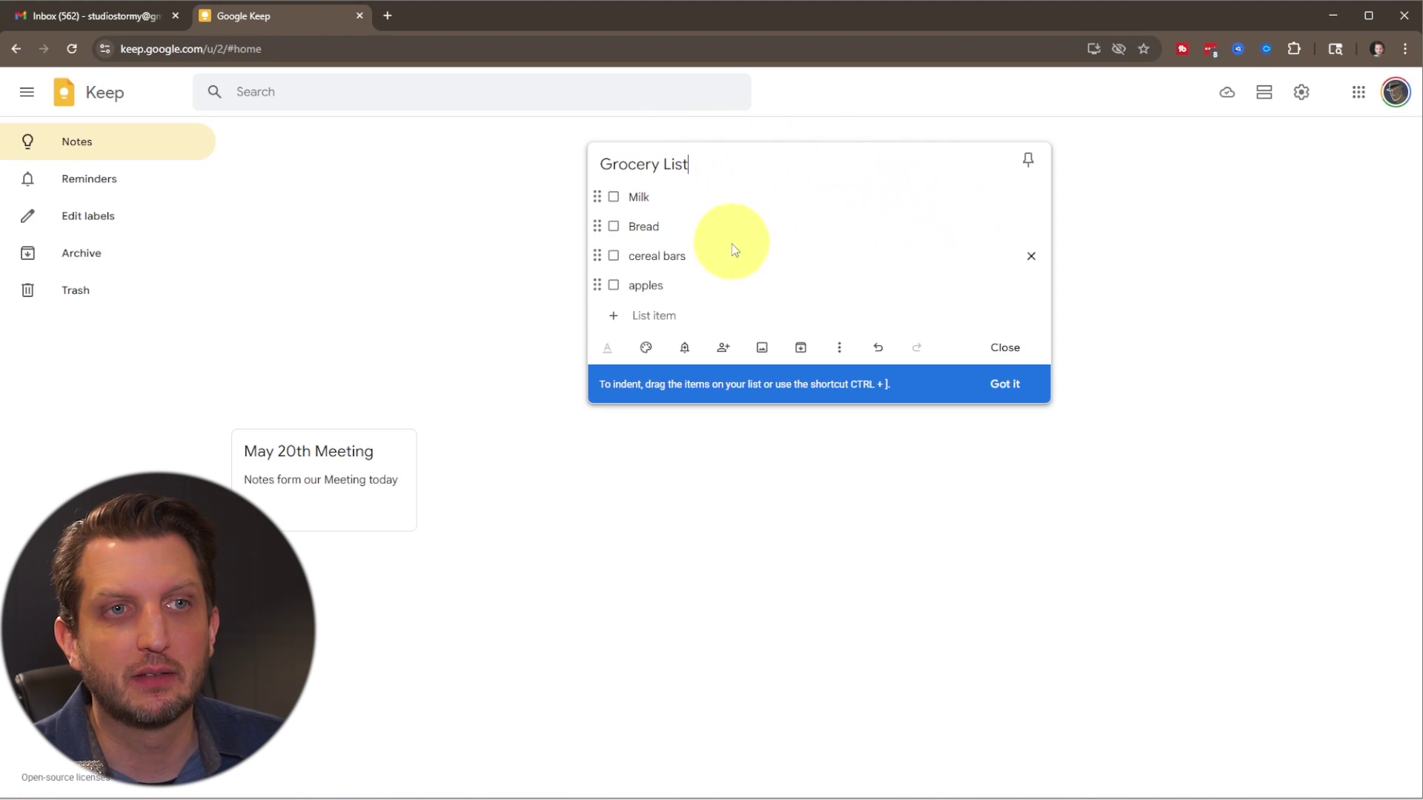
pyautogui.click(614, 227)
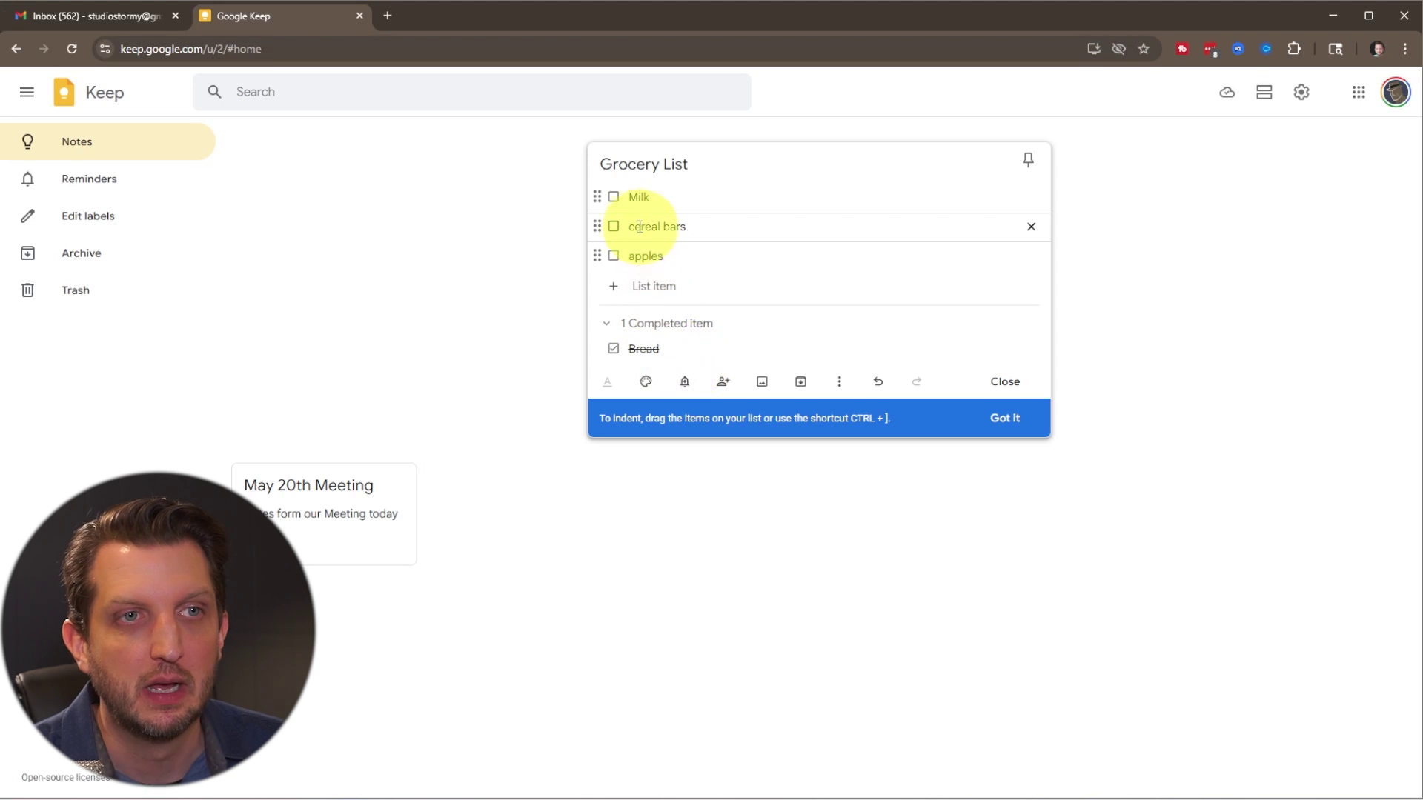
pyautogui.click(615, 227)
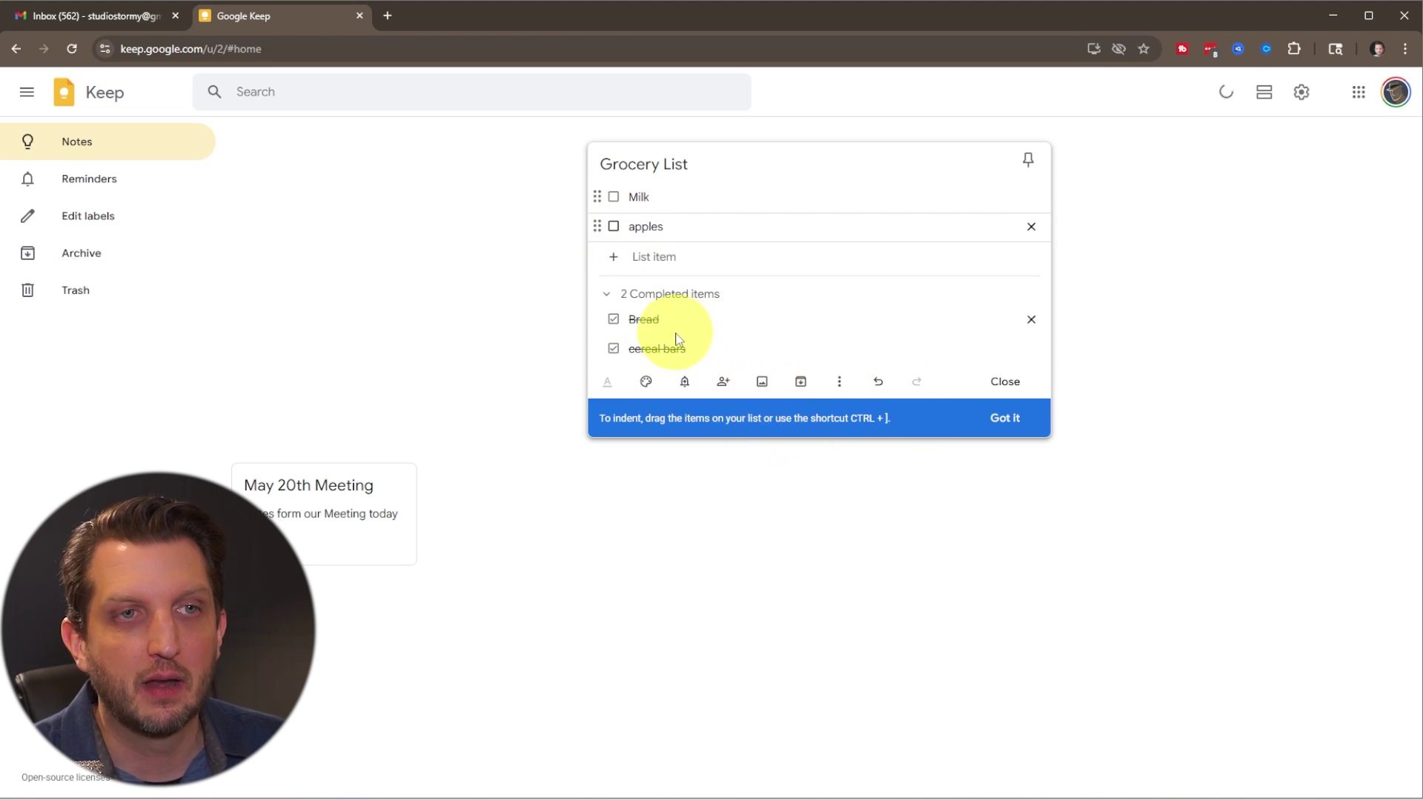
pyautogui.click(613, 319)
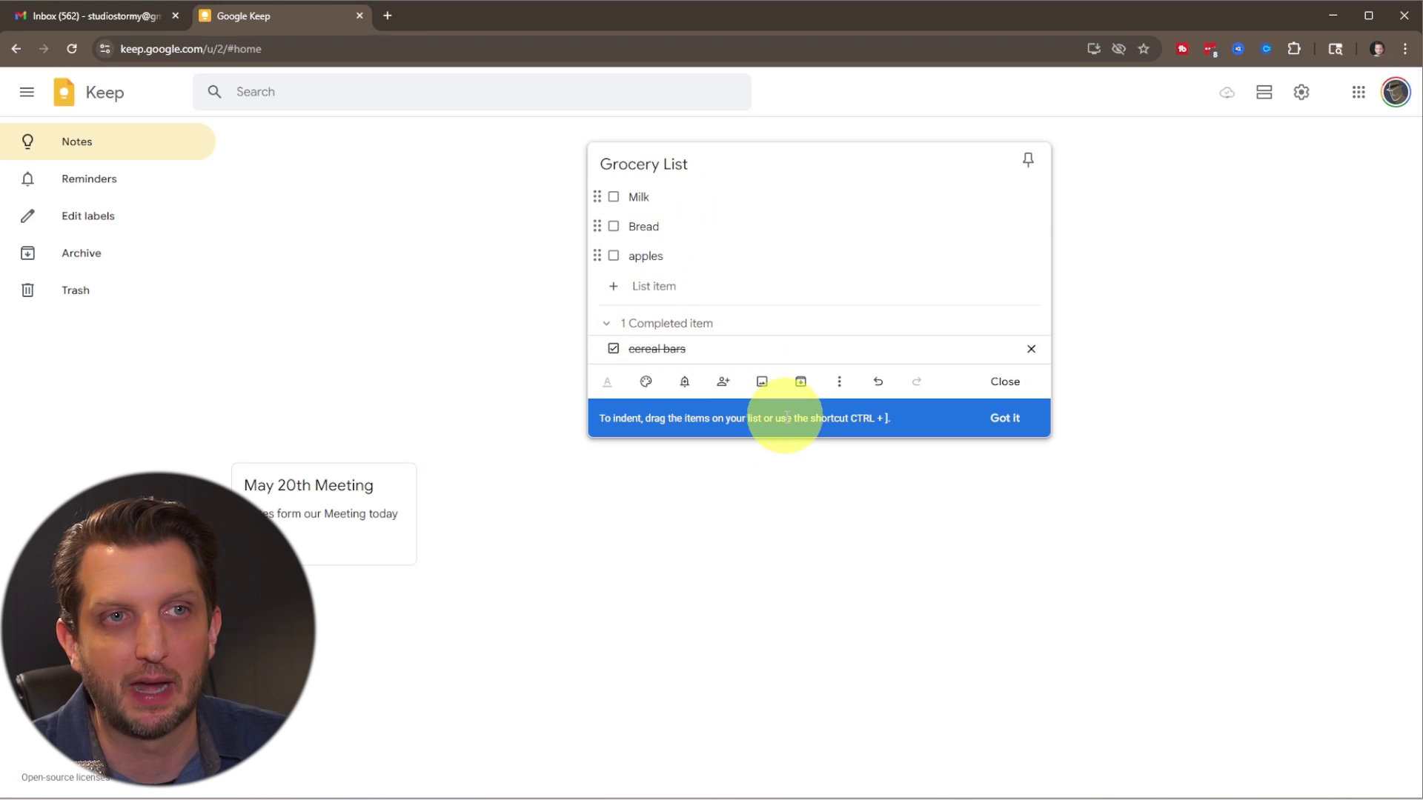
pyautogui.click(1004, 418)
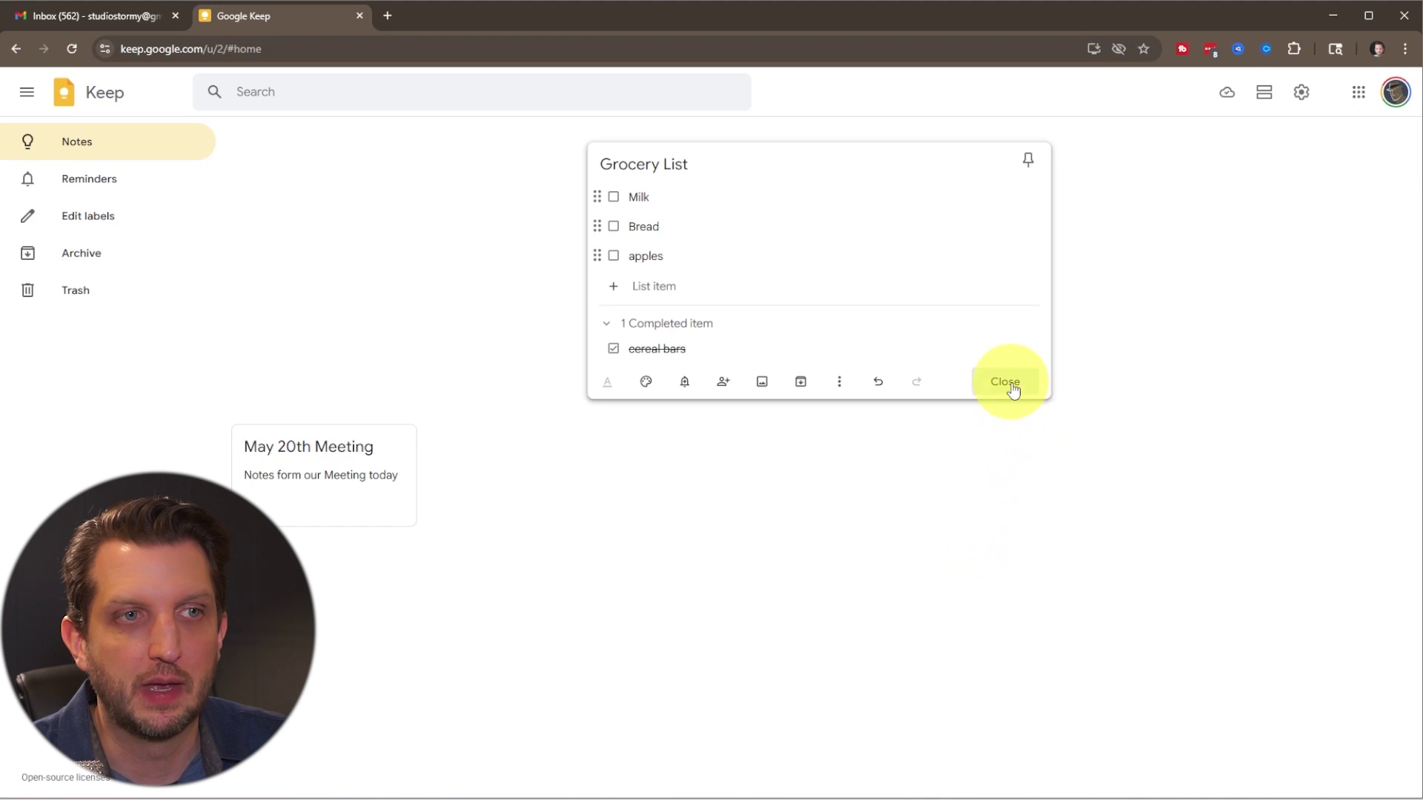
pyautogui.click(1007, 381)
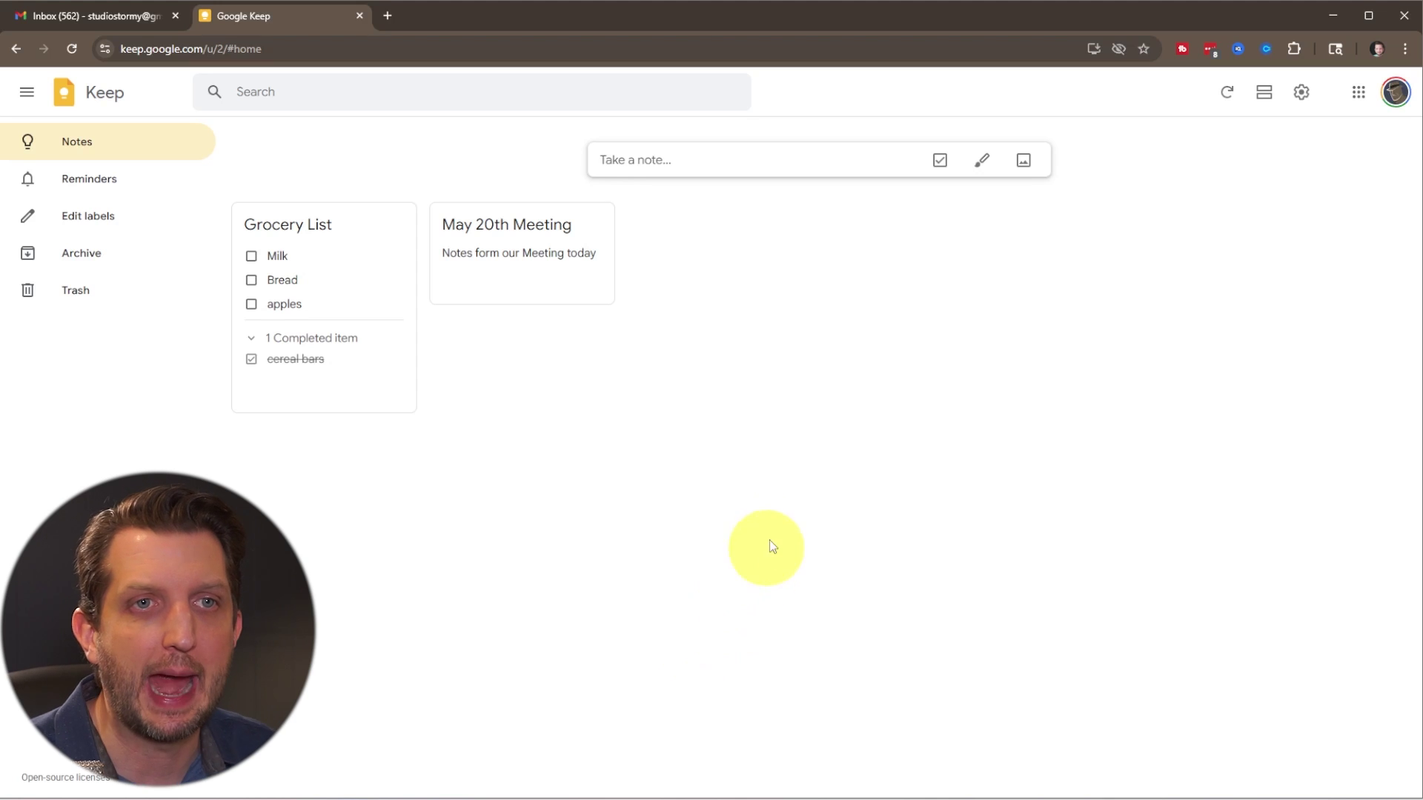
# - Create and save a note containing the MoonwardLogo image
pyautogui.click(1024, 162)
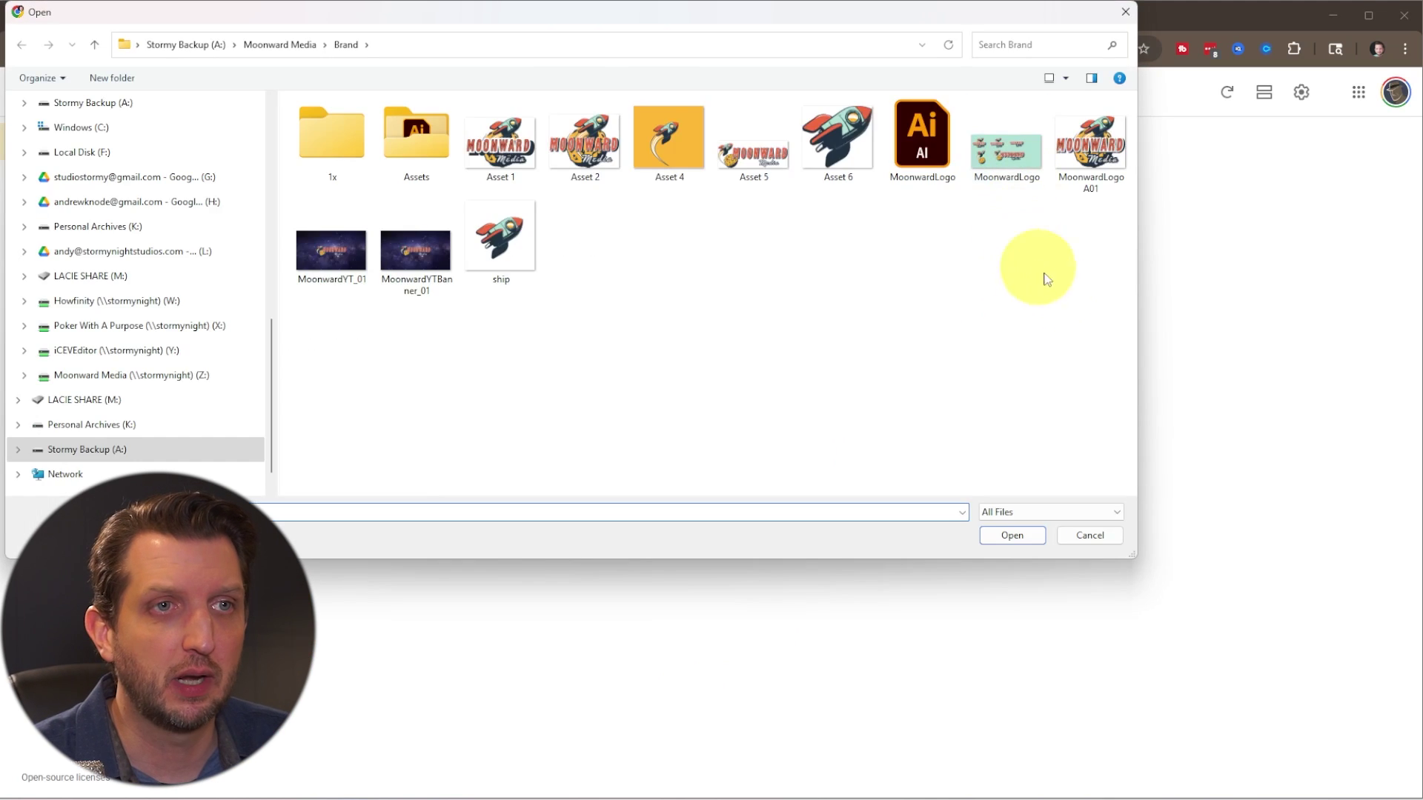
pyautogui.click(994, 154)
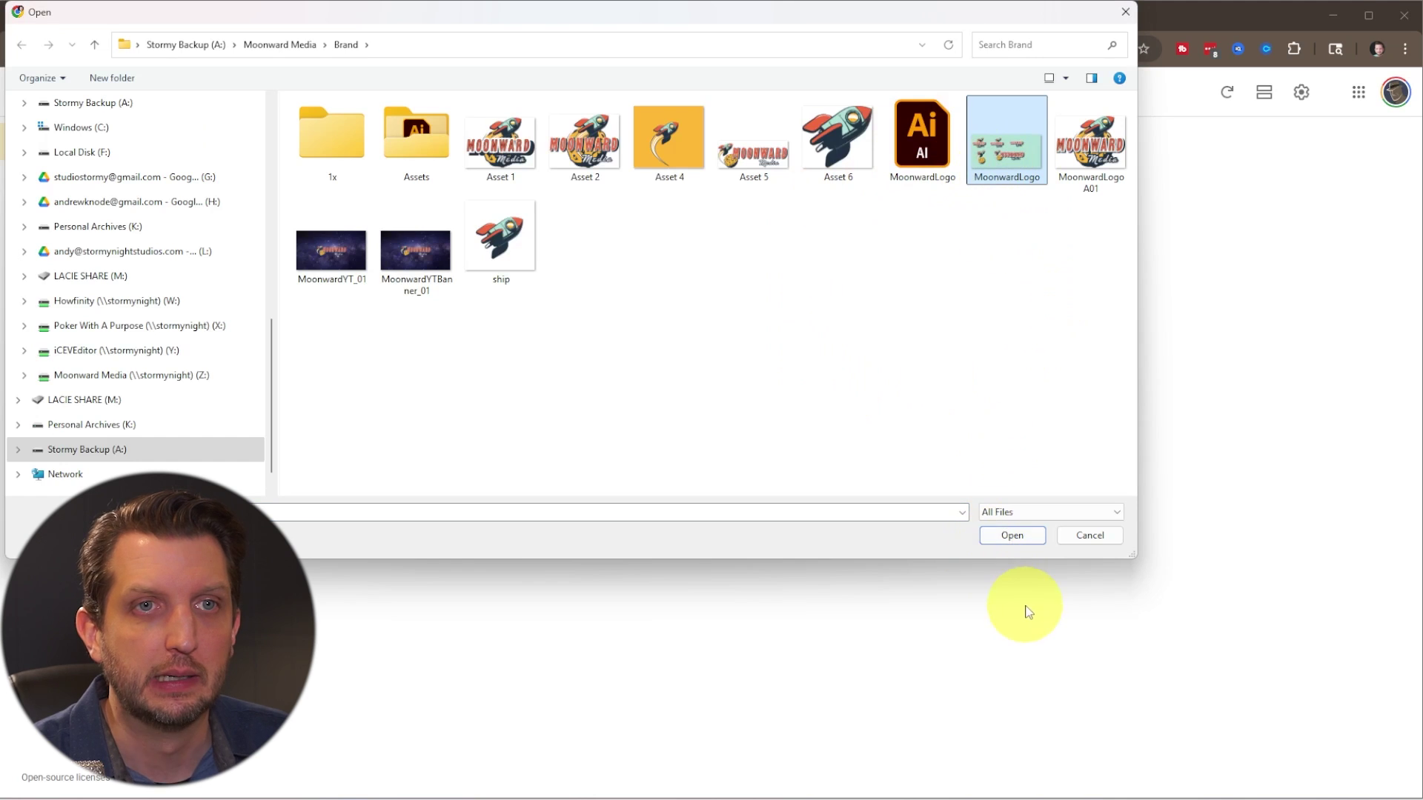
pyautogui.click(1012, 537)
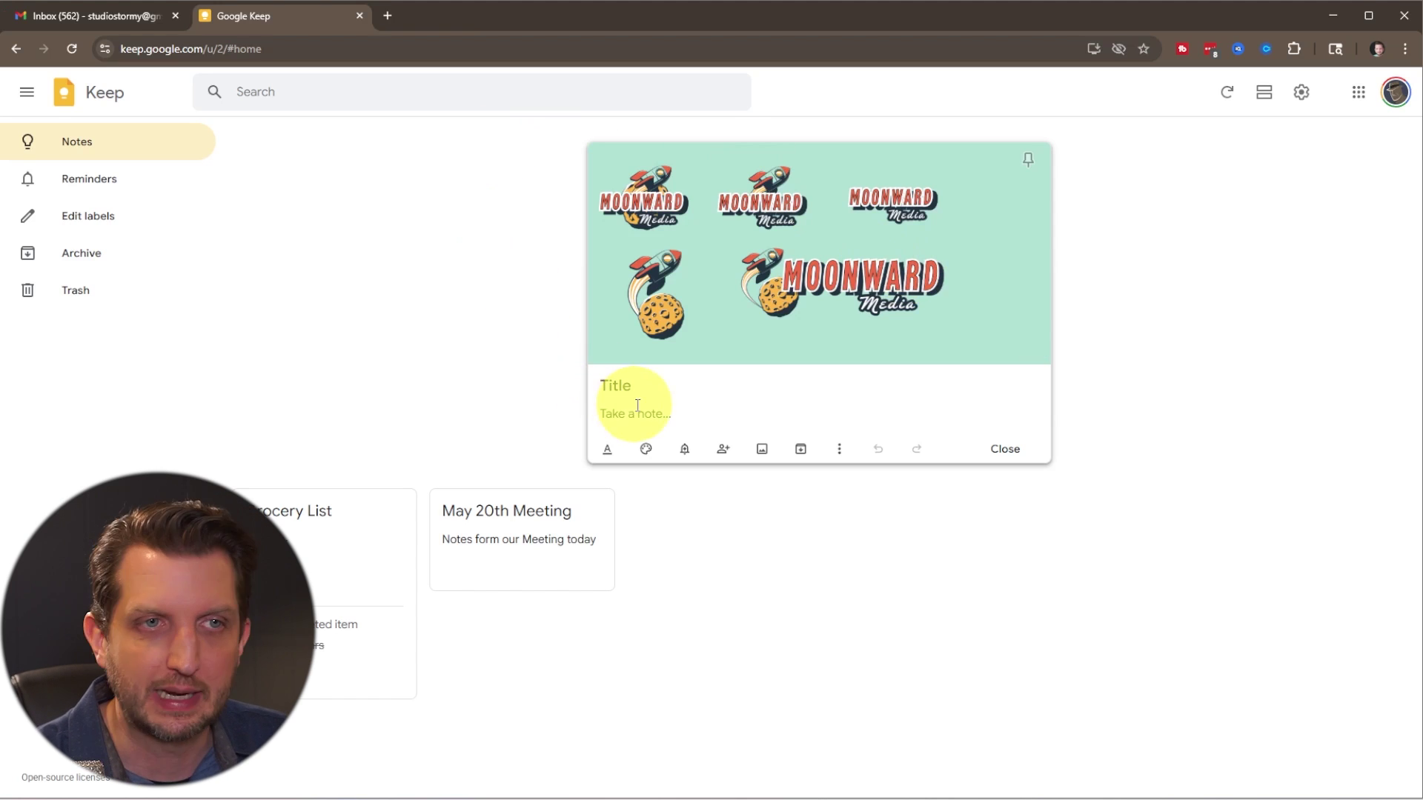
pyautogui.click(1004, 449)
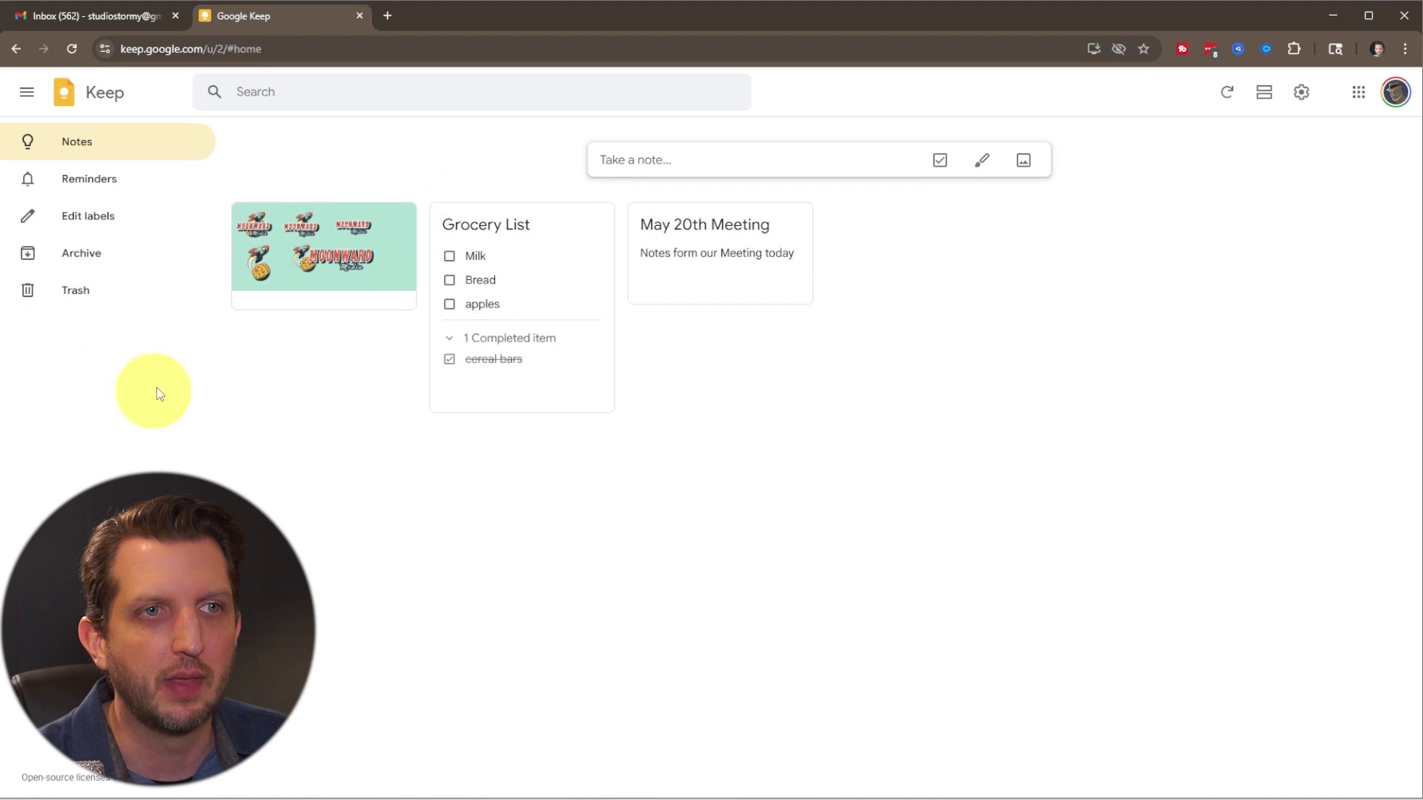
# - Save a new 'Cool websites' note whose body is youtube.com
pyautogui.click(619, 176)
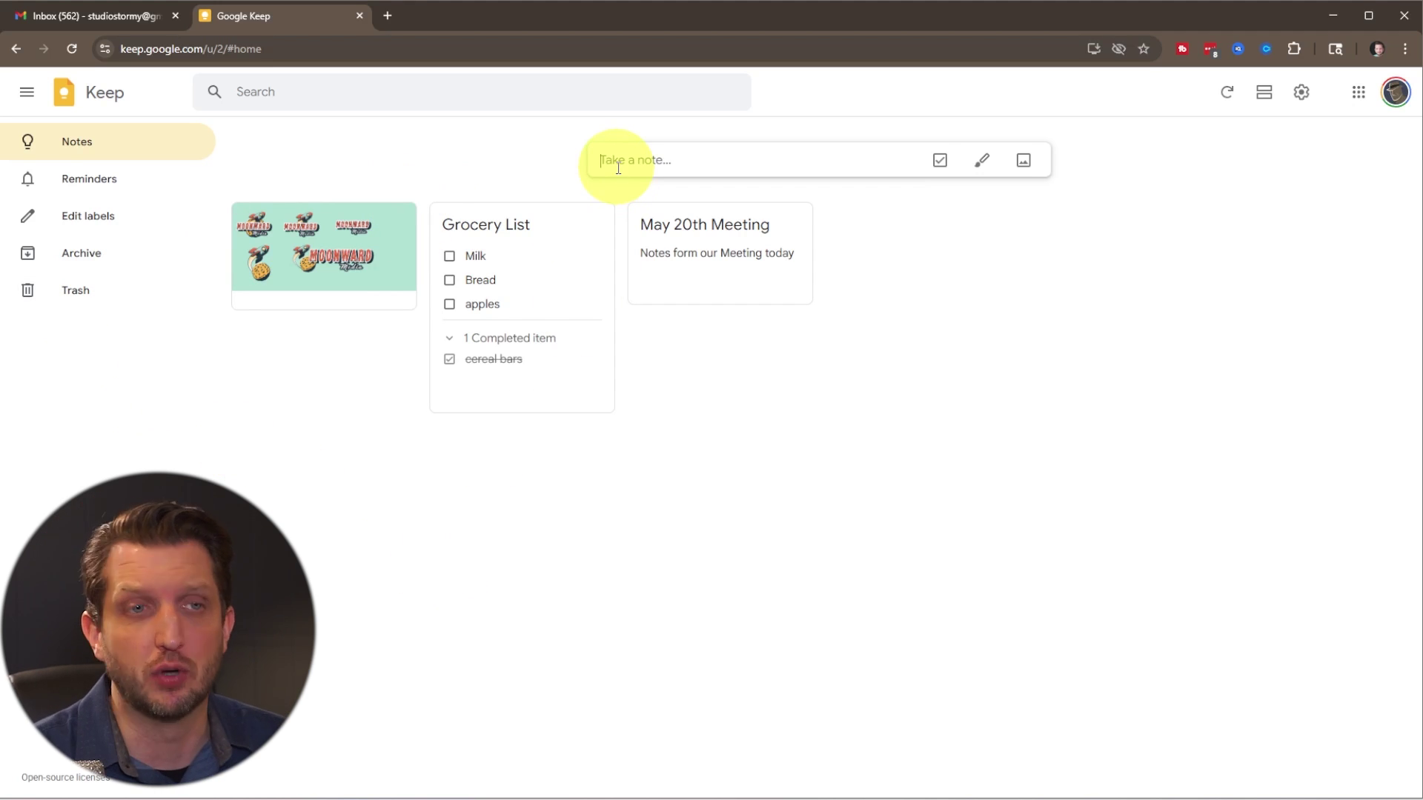
pyautogui.click(619, 168)
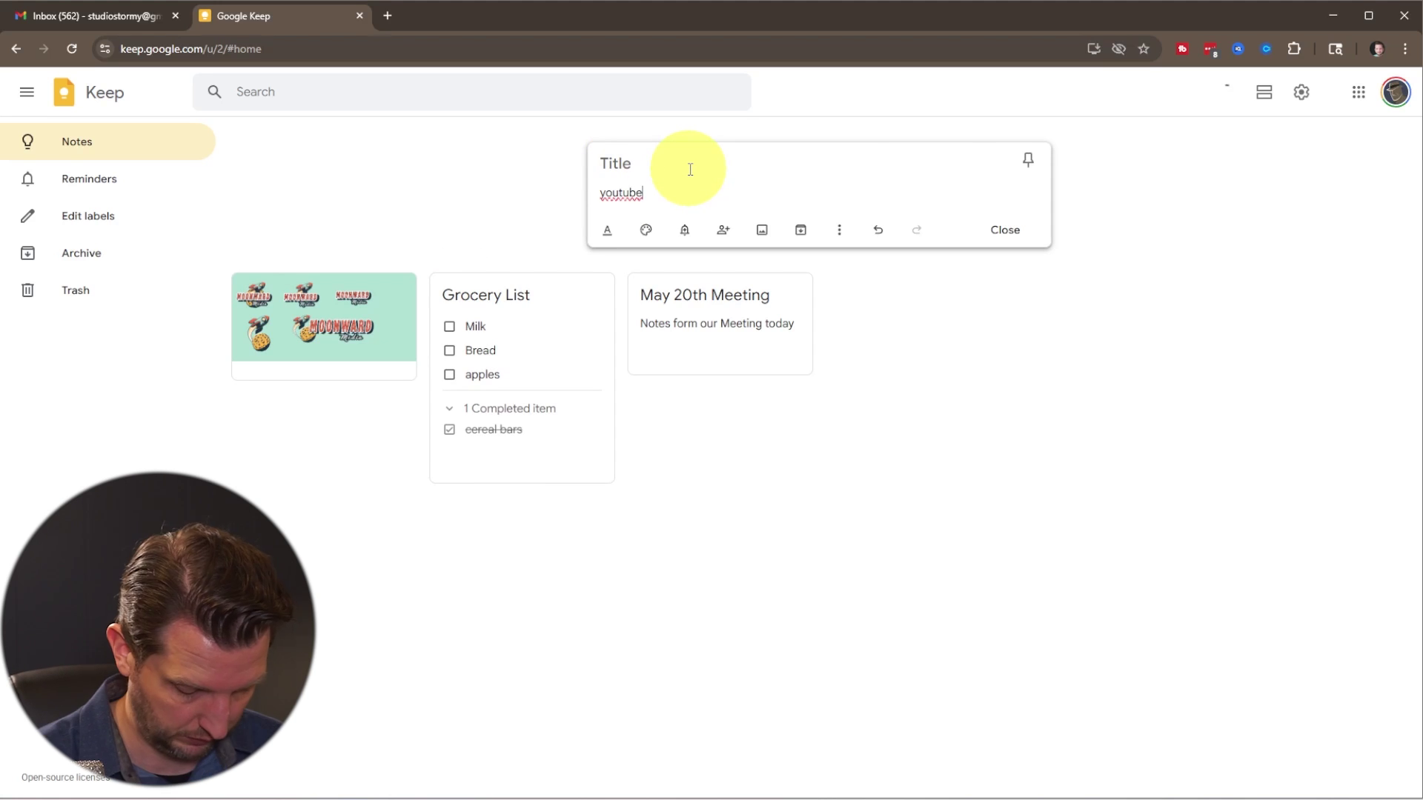
pyautogui.write('youtube.com')
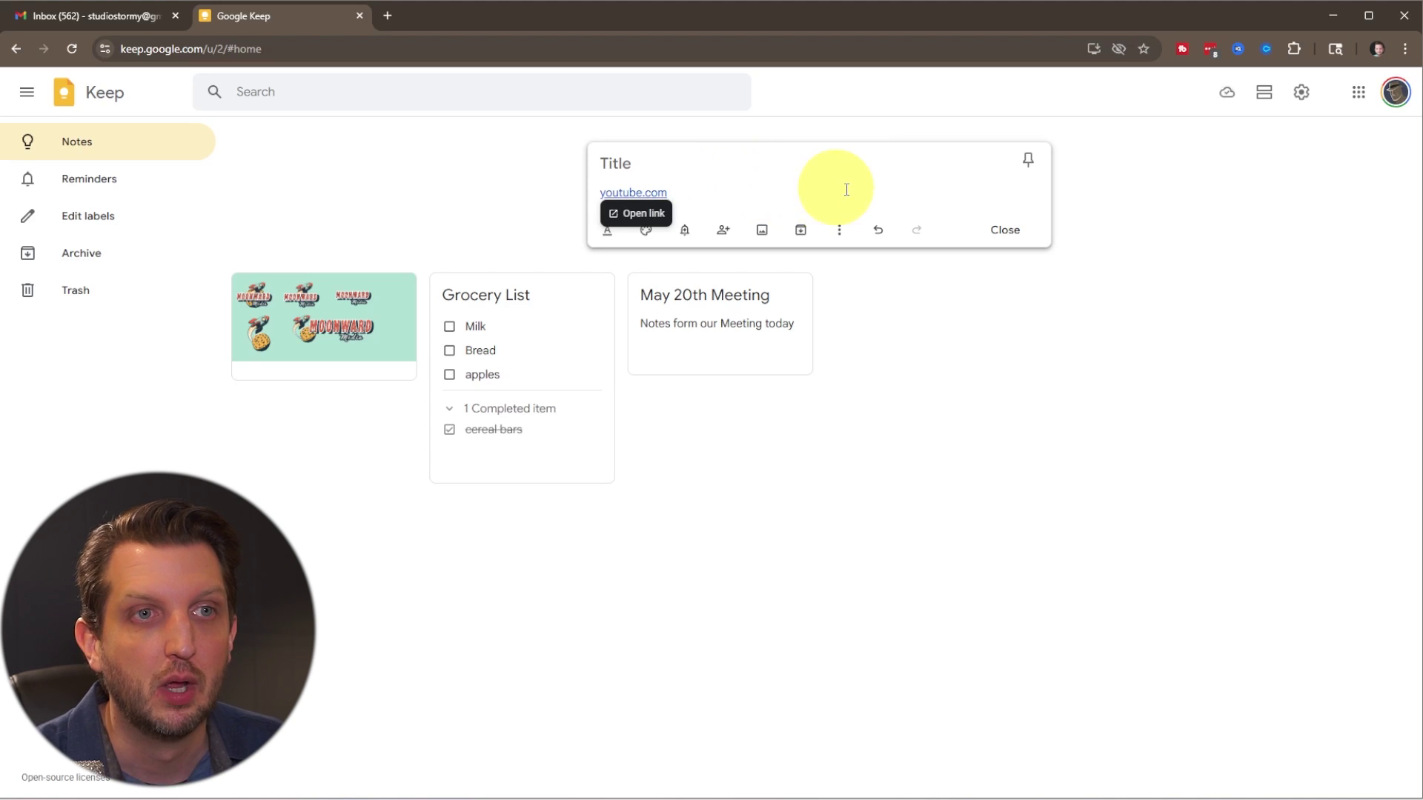
pyautogui.click(641, 162)
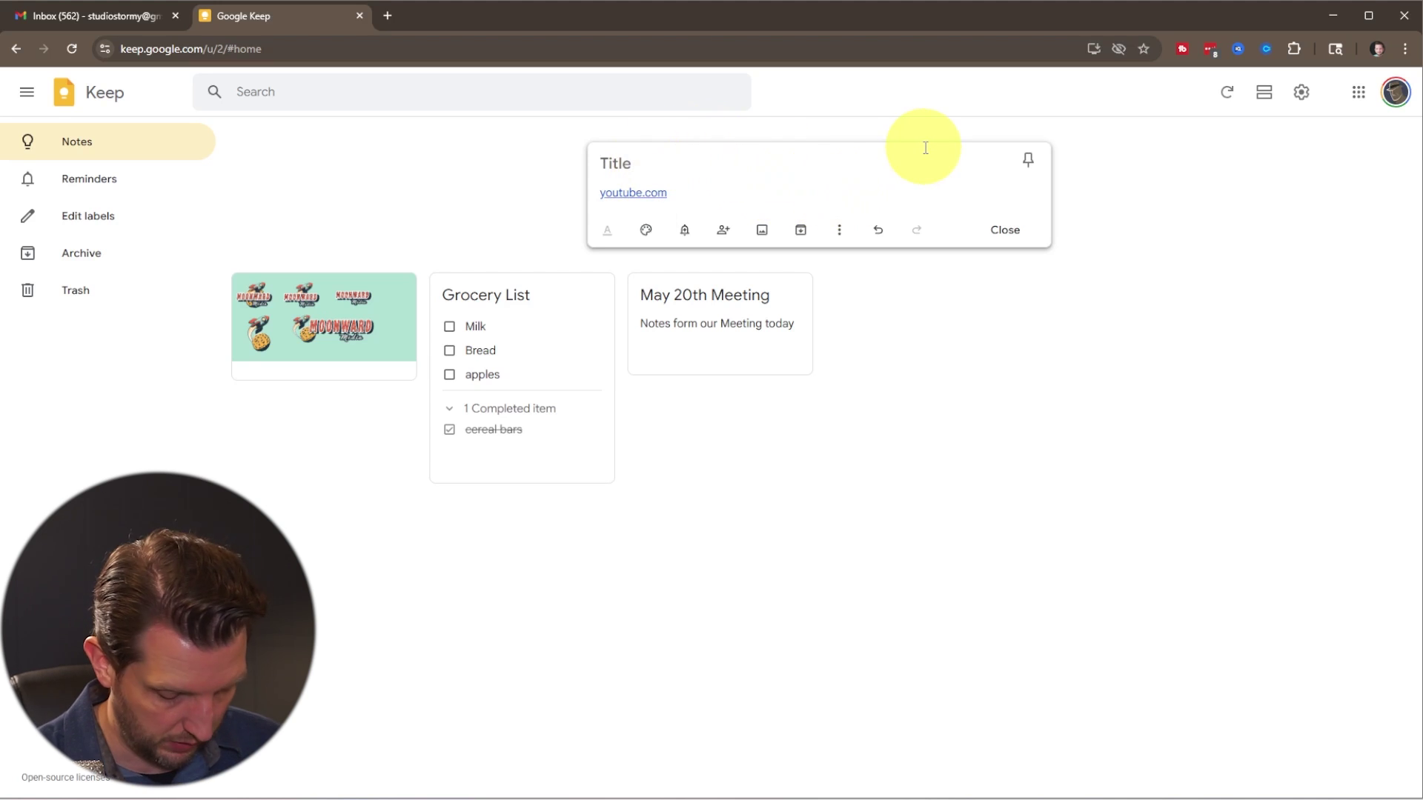
pyautogui.press('Tab')
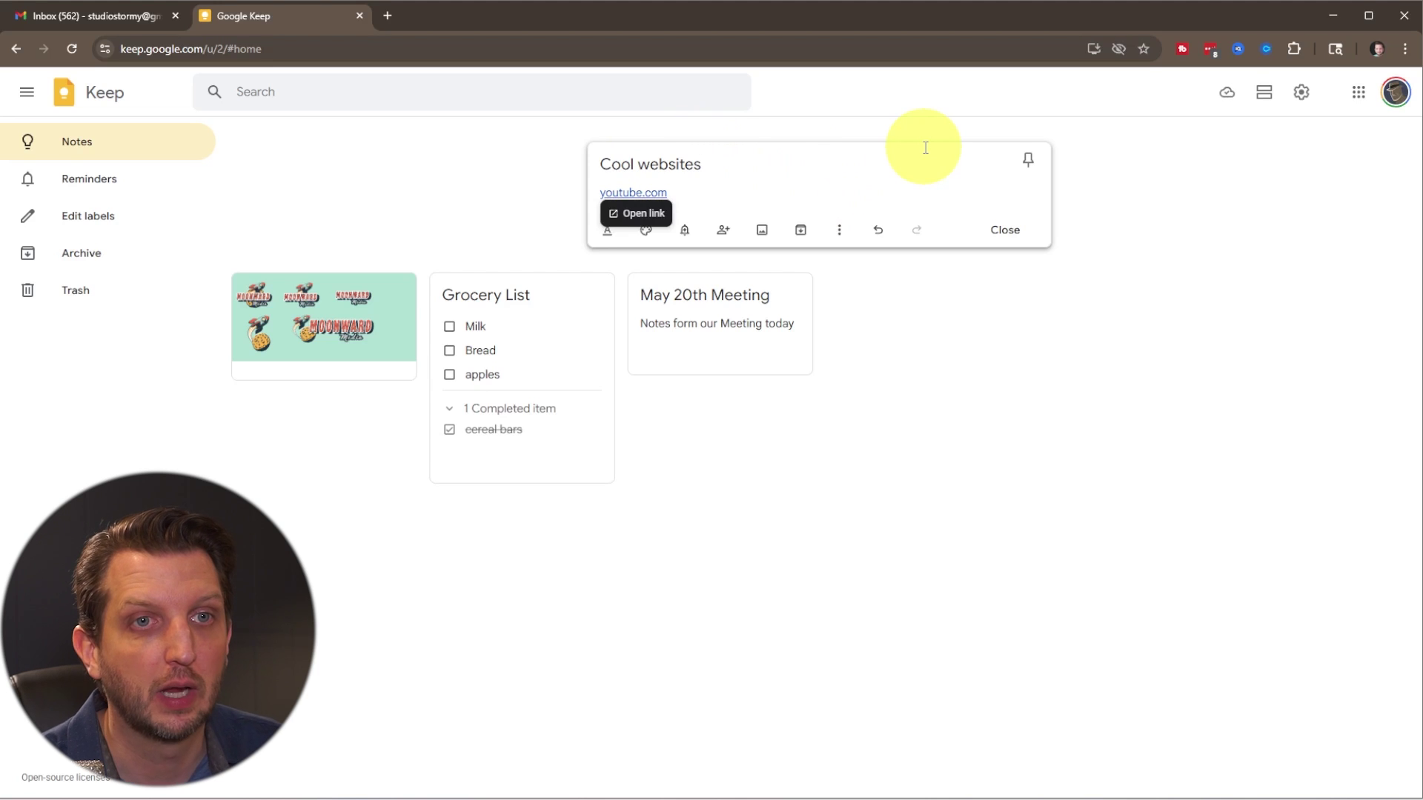
pyautogui.click(1002, 228)
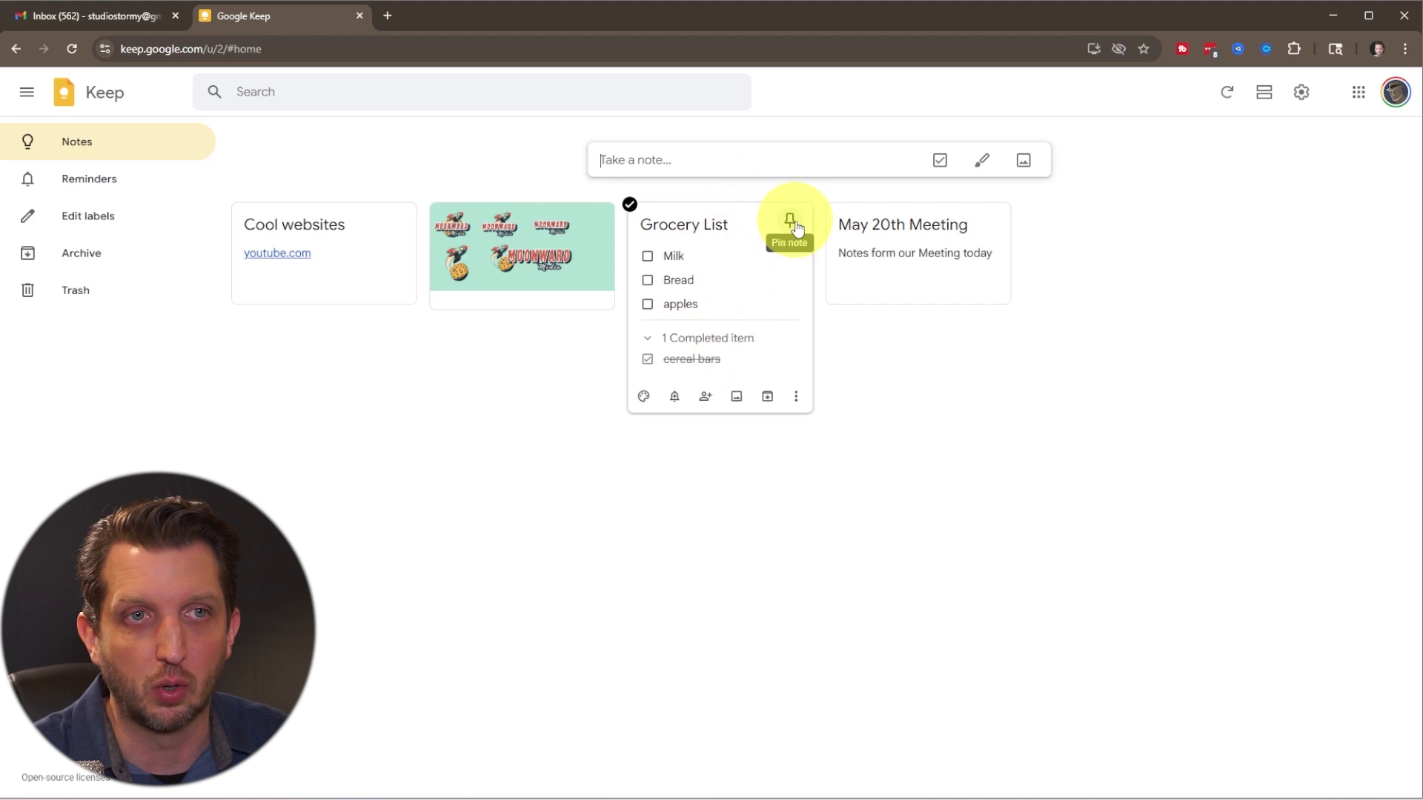
# - Pin the Grocery List note, leaving May 20th Meeting unpinned after pinning it briefly
pyautogui.click(789, 226)
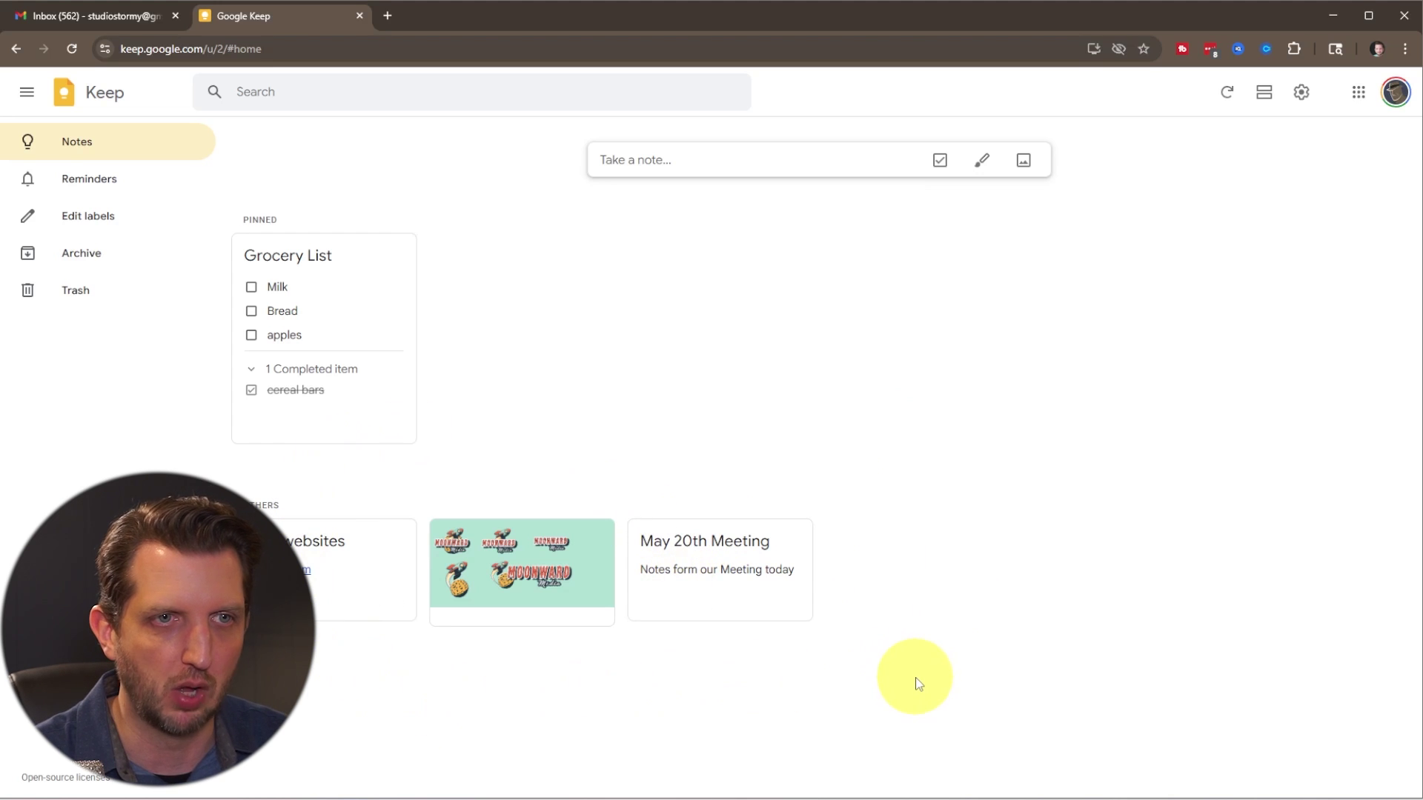
pyautogui.click(791, 541)
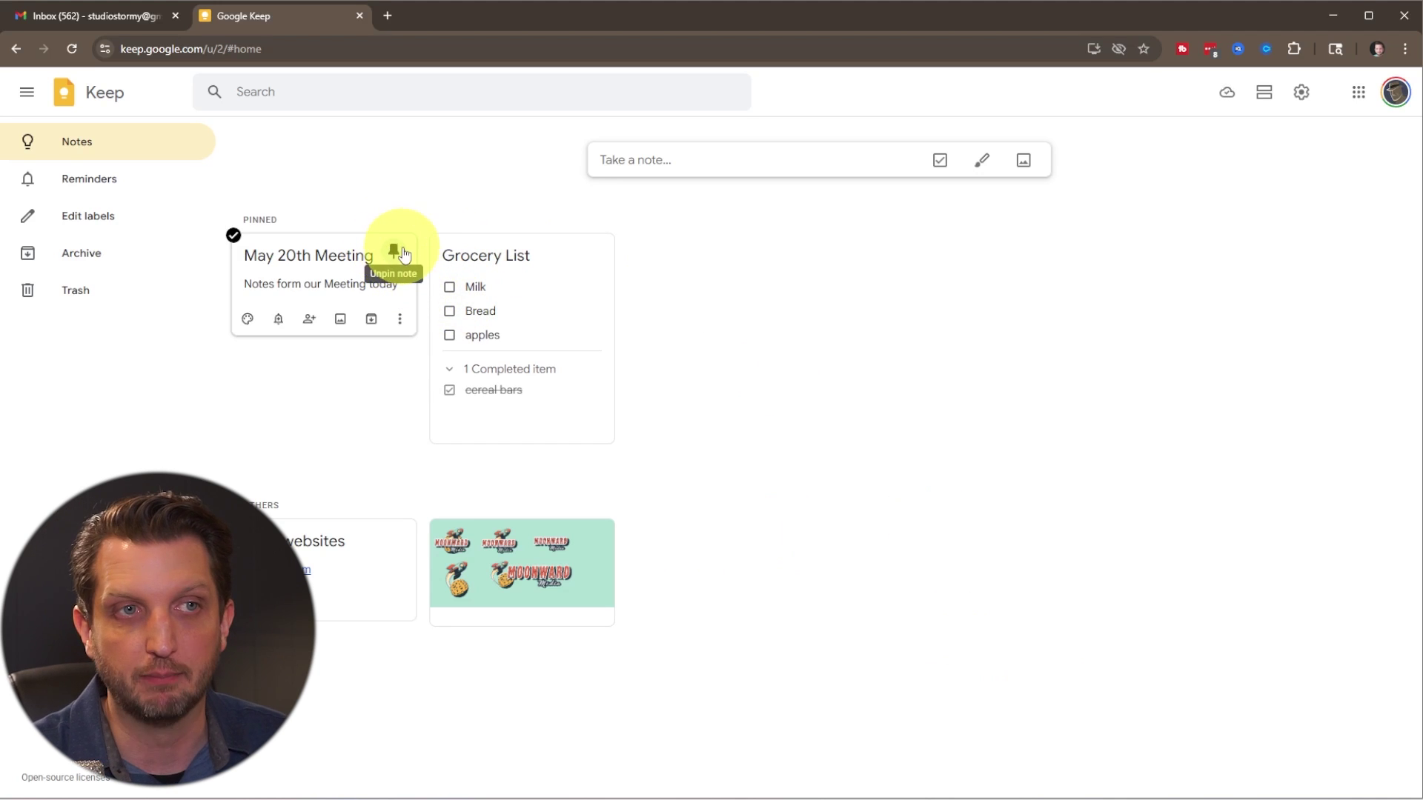
pyautogui.click(404, 255)
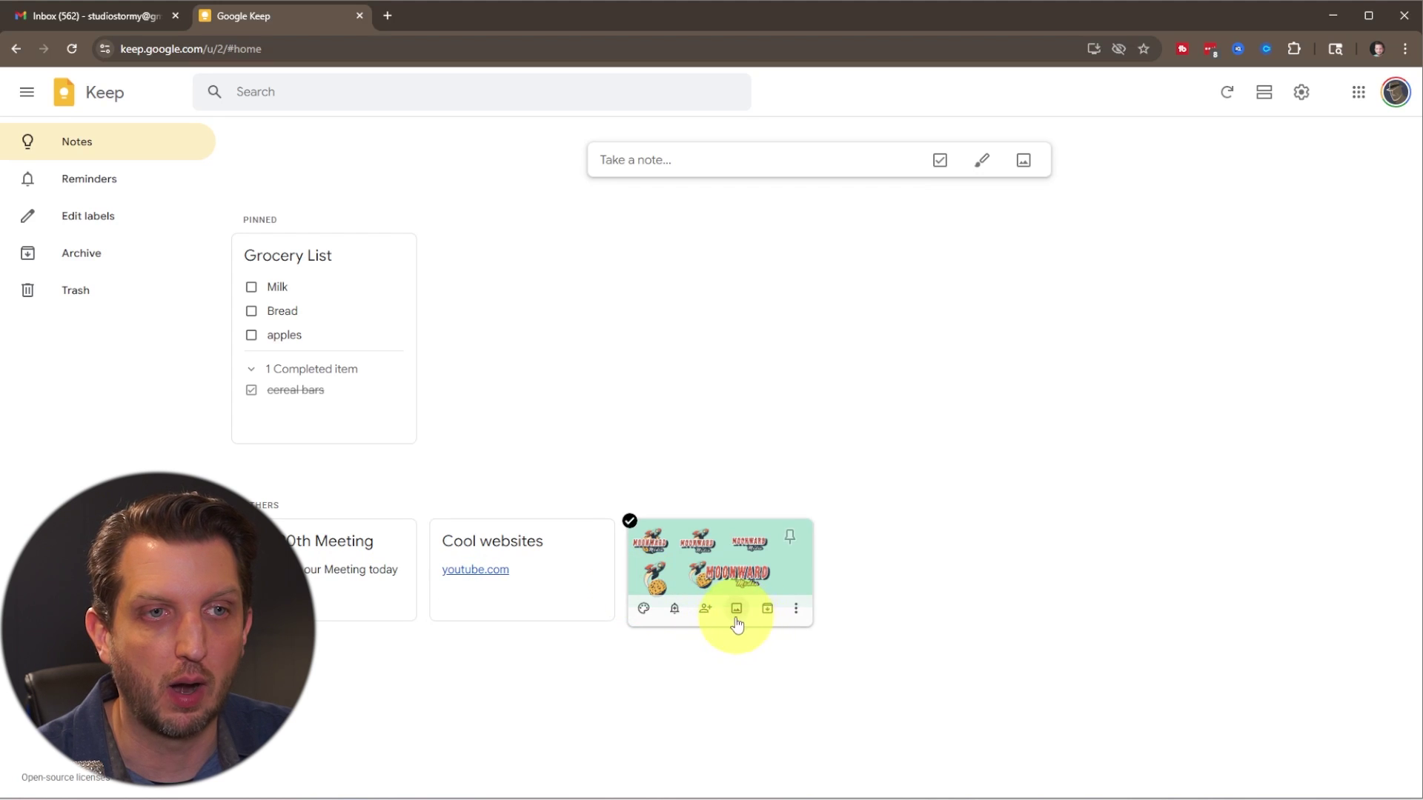
# - Create the labels Business and artwoirk and apply both to the Moonward image note
pyautogui.click(749, 567)
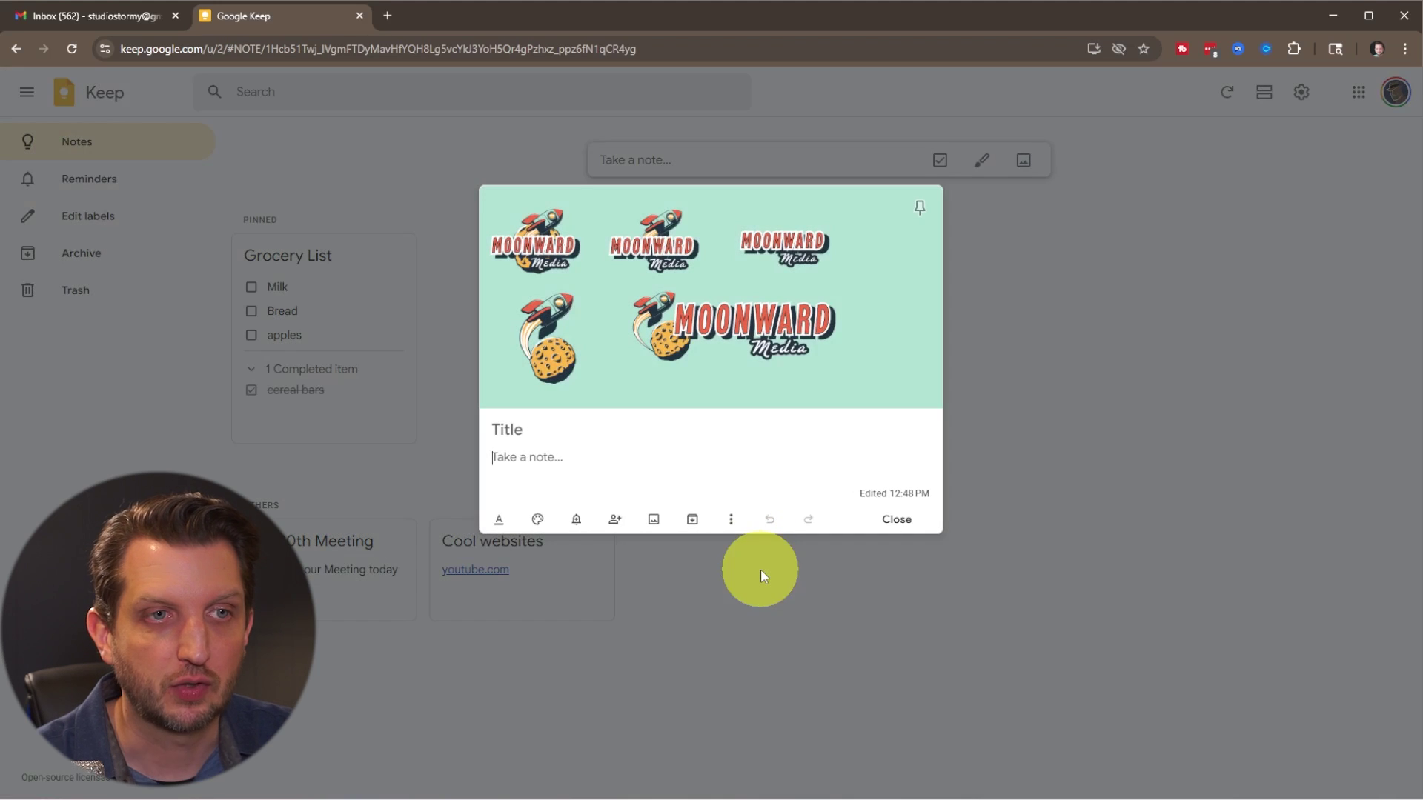
pyautogui.click(562, 463)
pyautogui.click(732, 521)
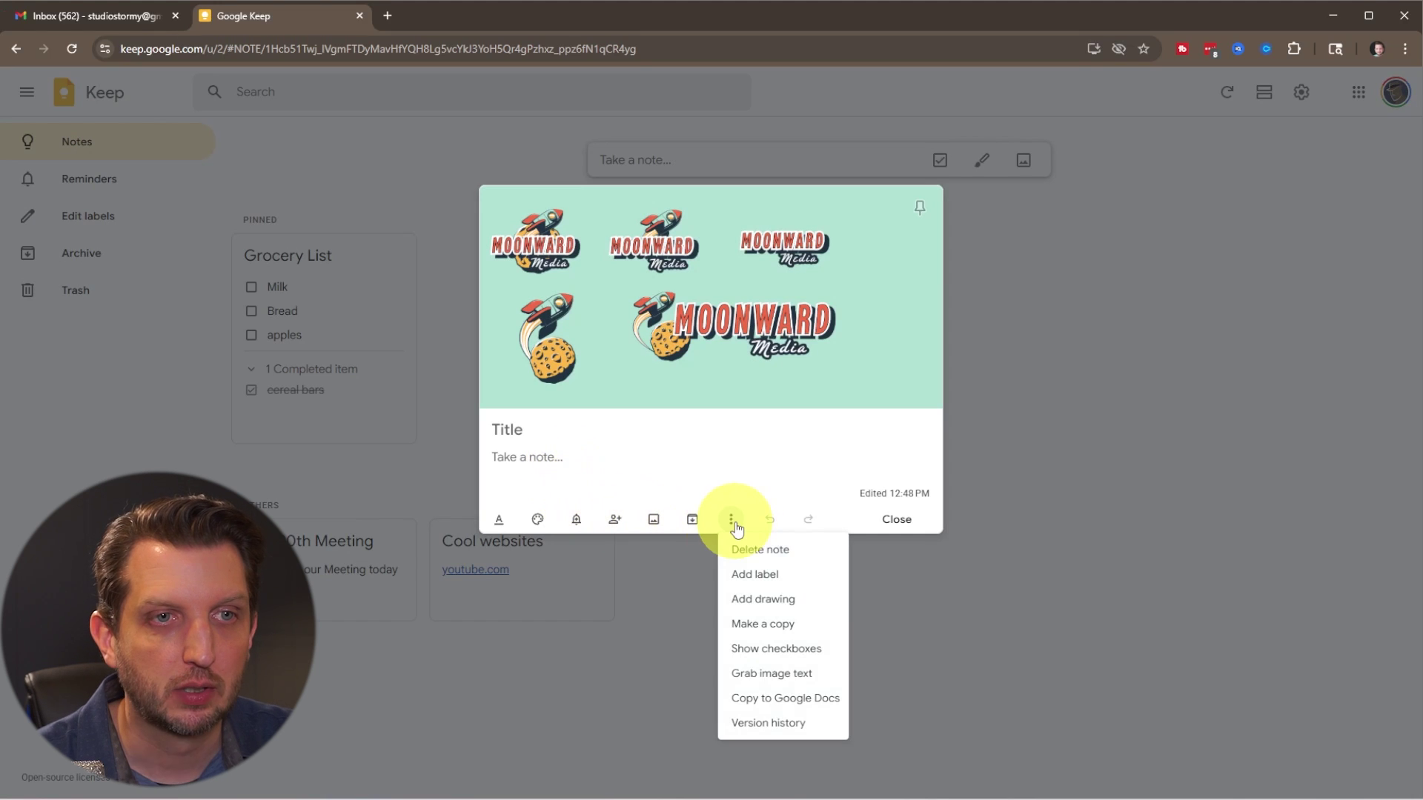
pyautogui.click(754, 574)
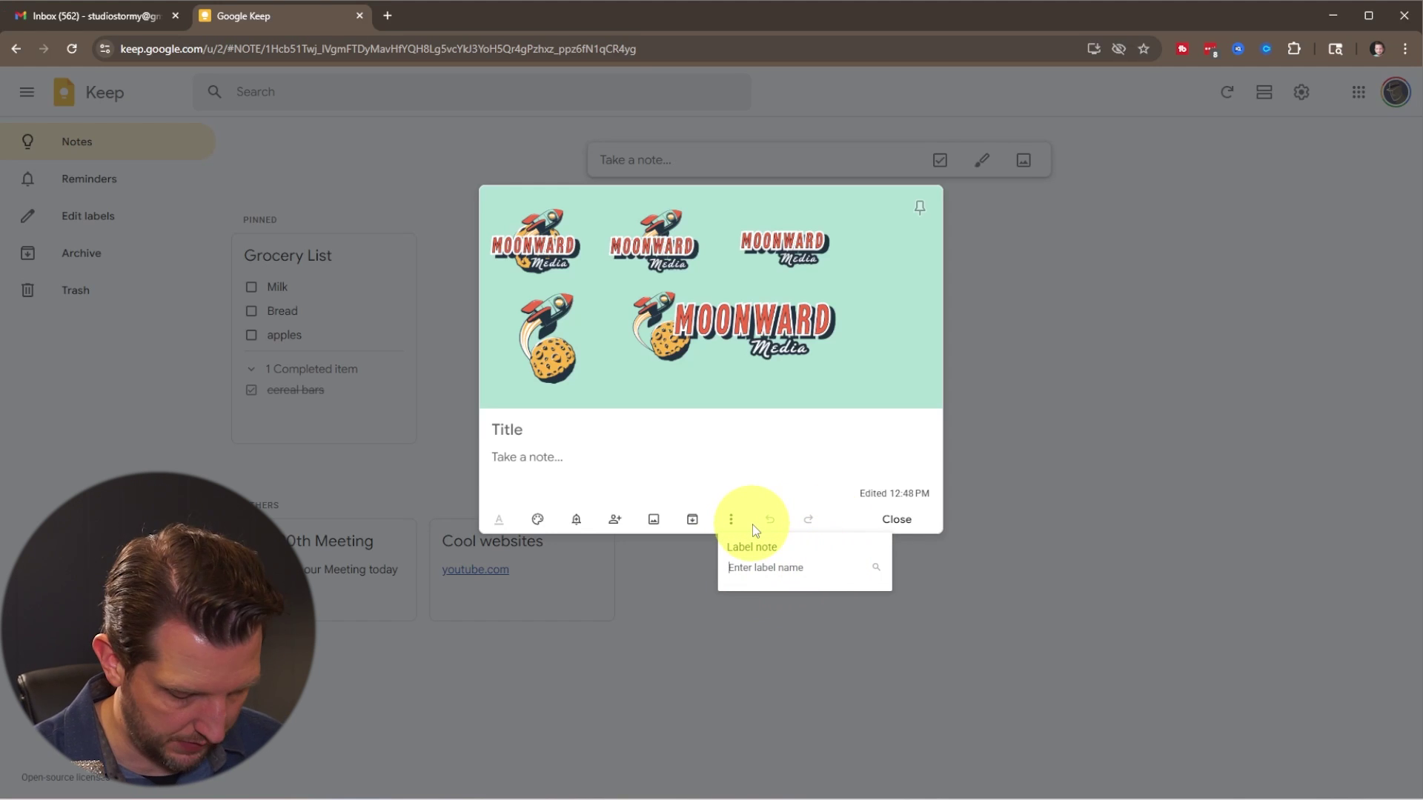
pyautogui.write('Business')
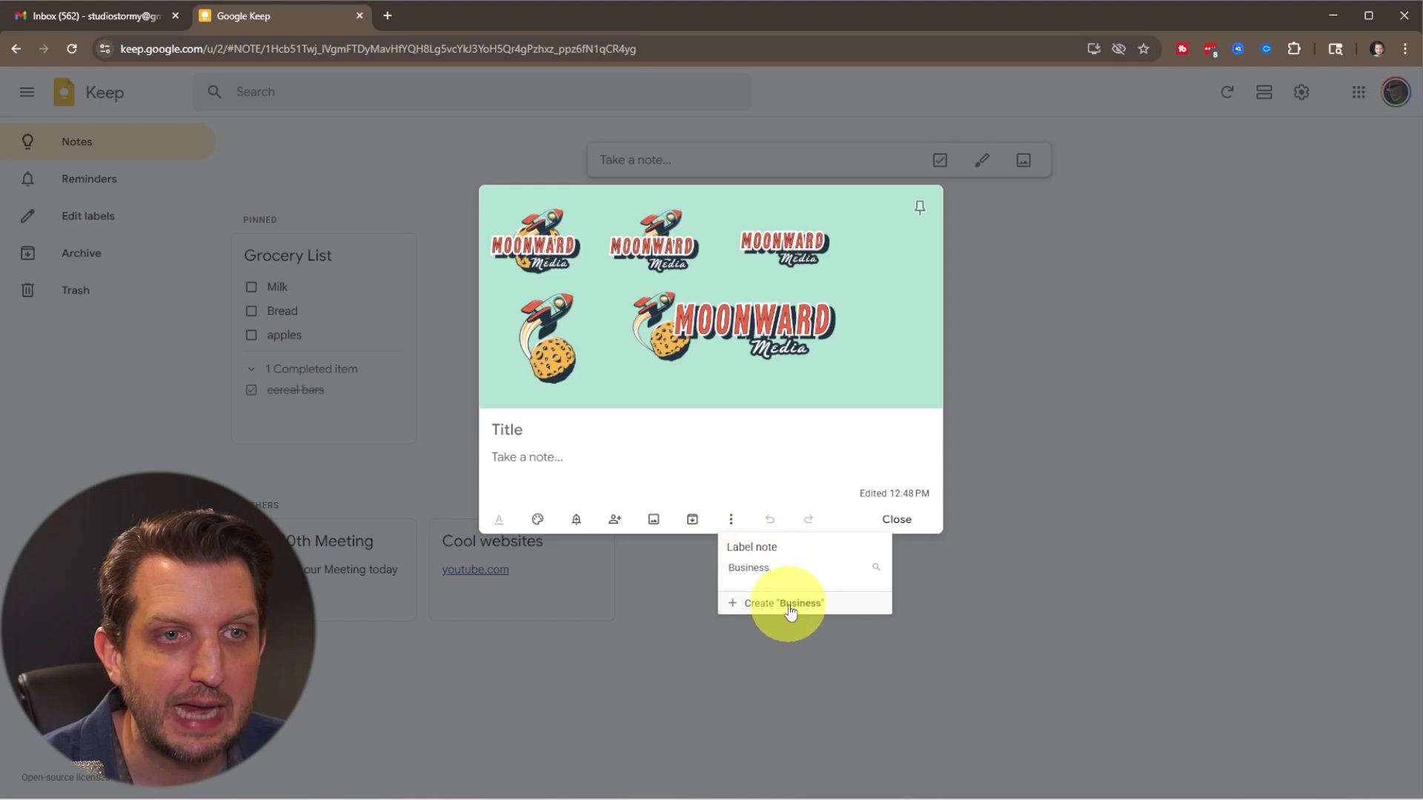
pyautogui.click(767, 608)
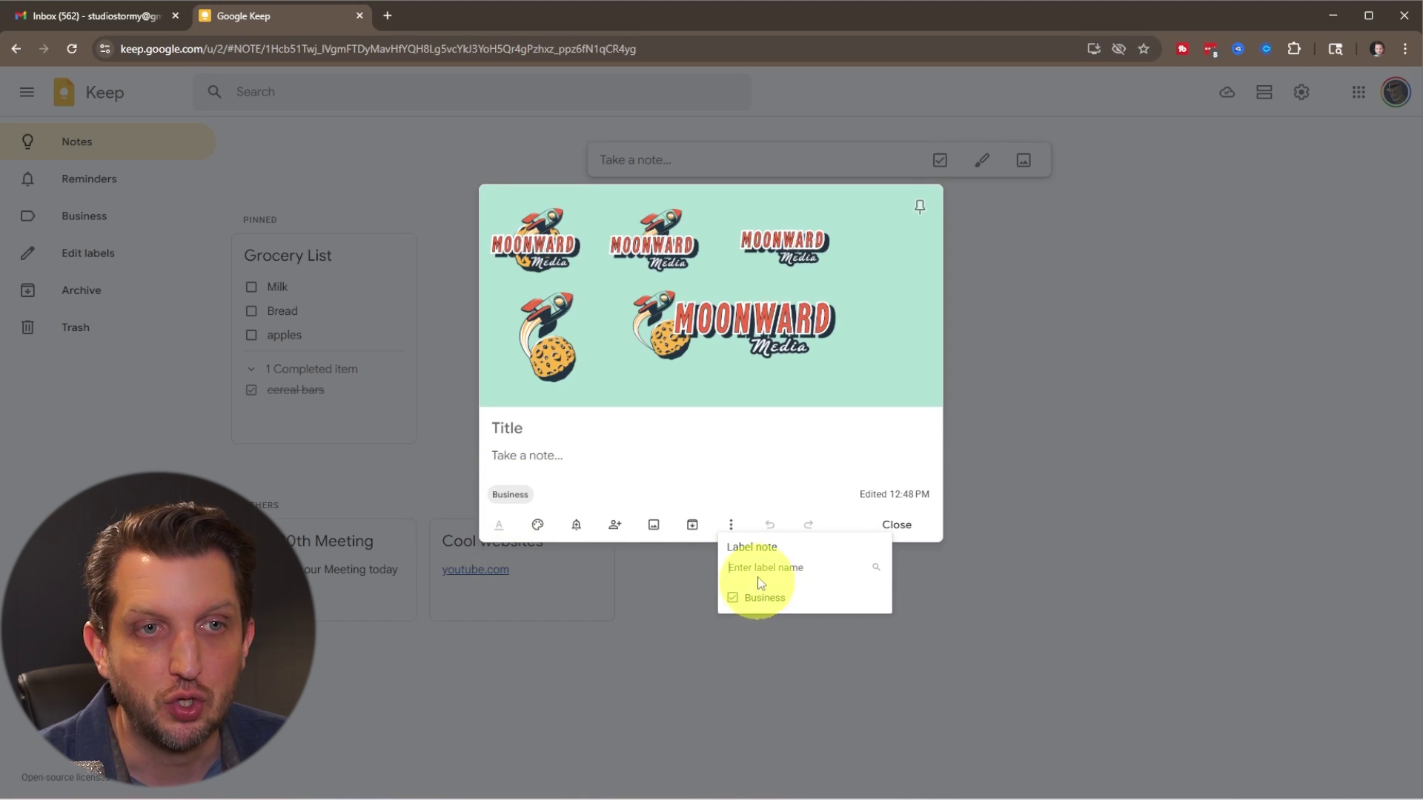
pyautogui.write('artwoirk')
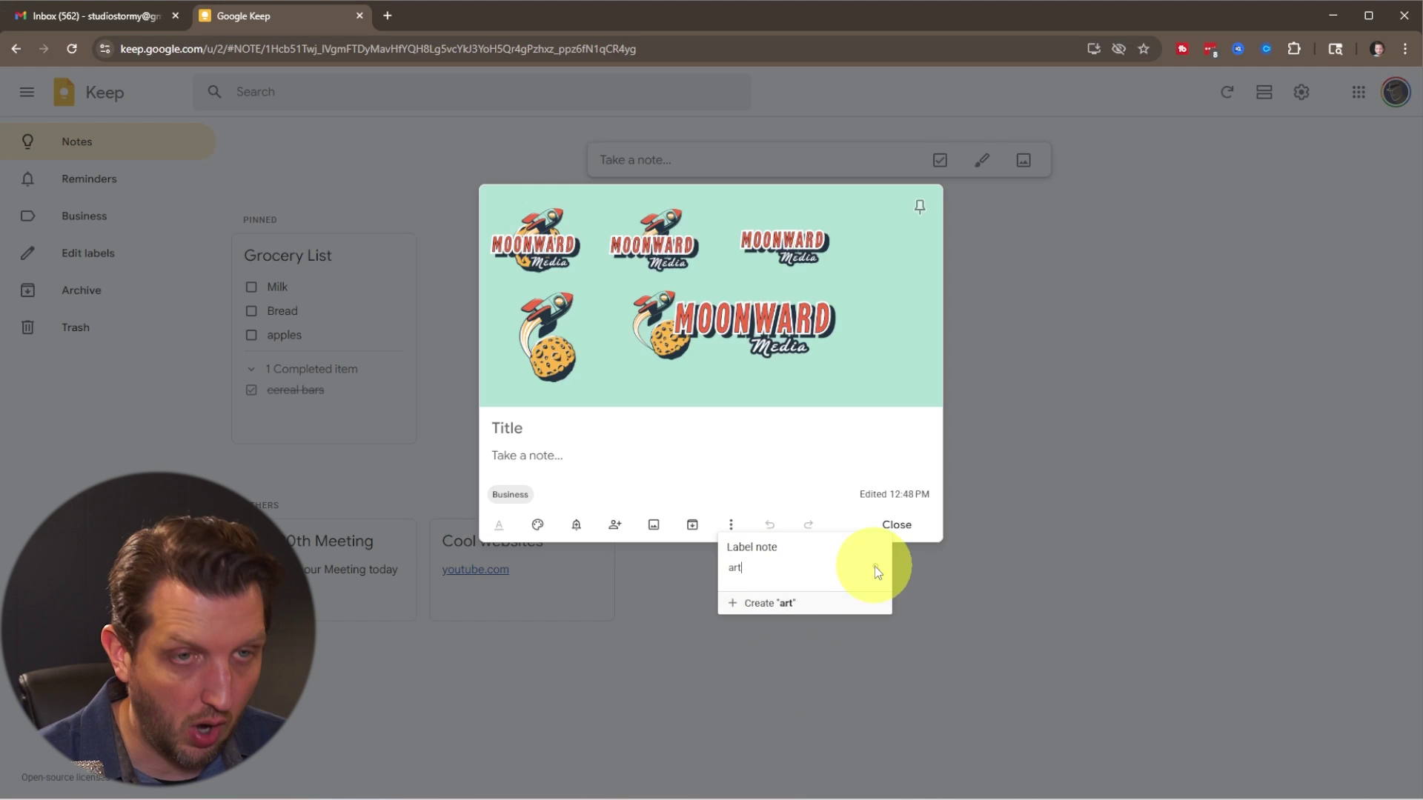
pyautogui.click(767, 606)
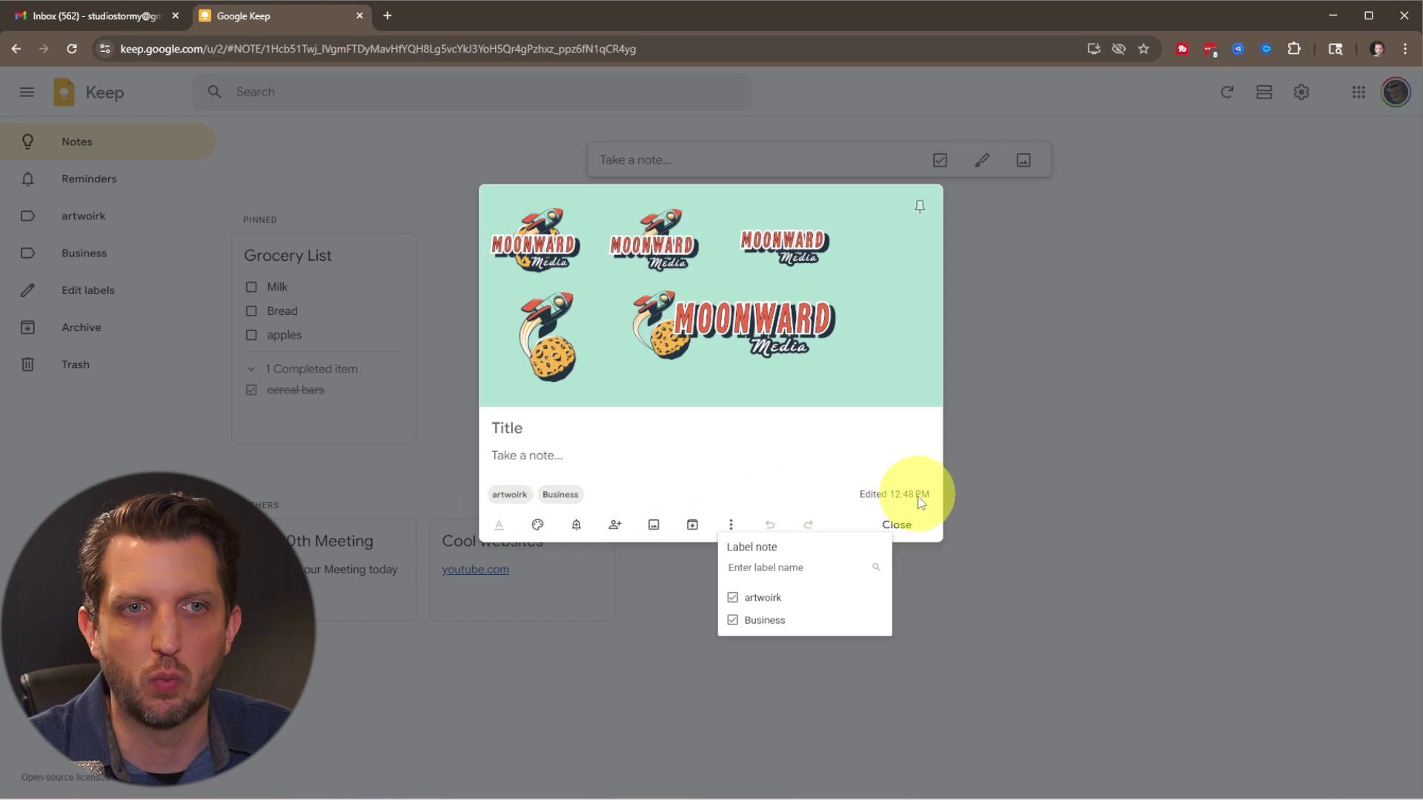
pyautogui.click(898, 523)
pyautogui.click(401, 606)
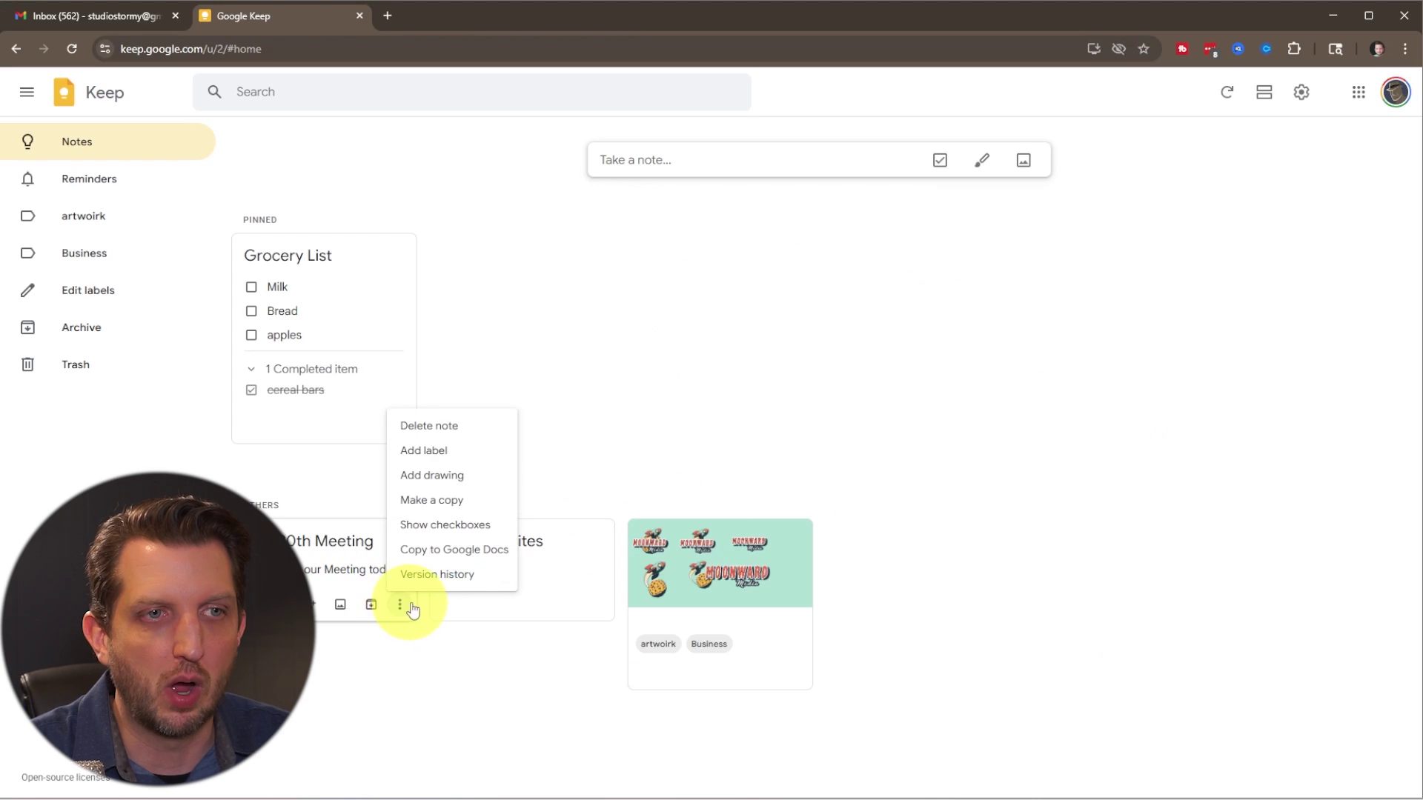
# - Apply the existing Business label to the May 20th Meeting note
pyautogui.click(430, 451)
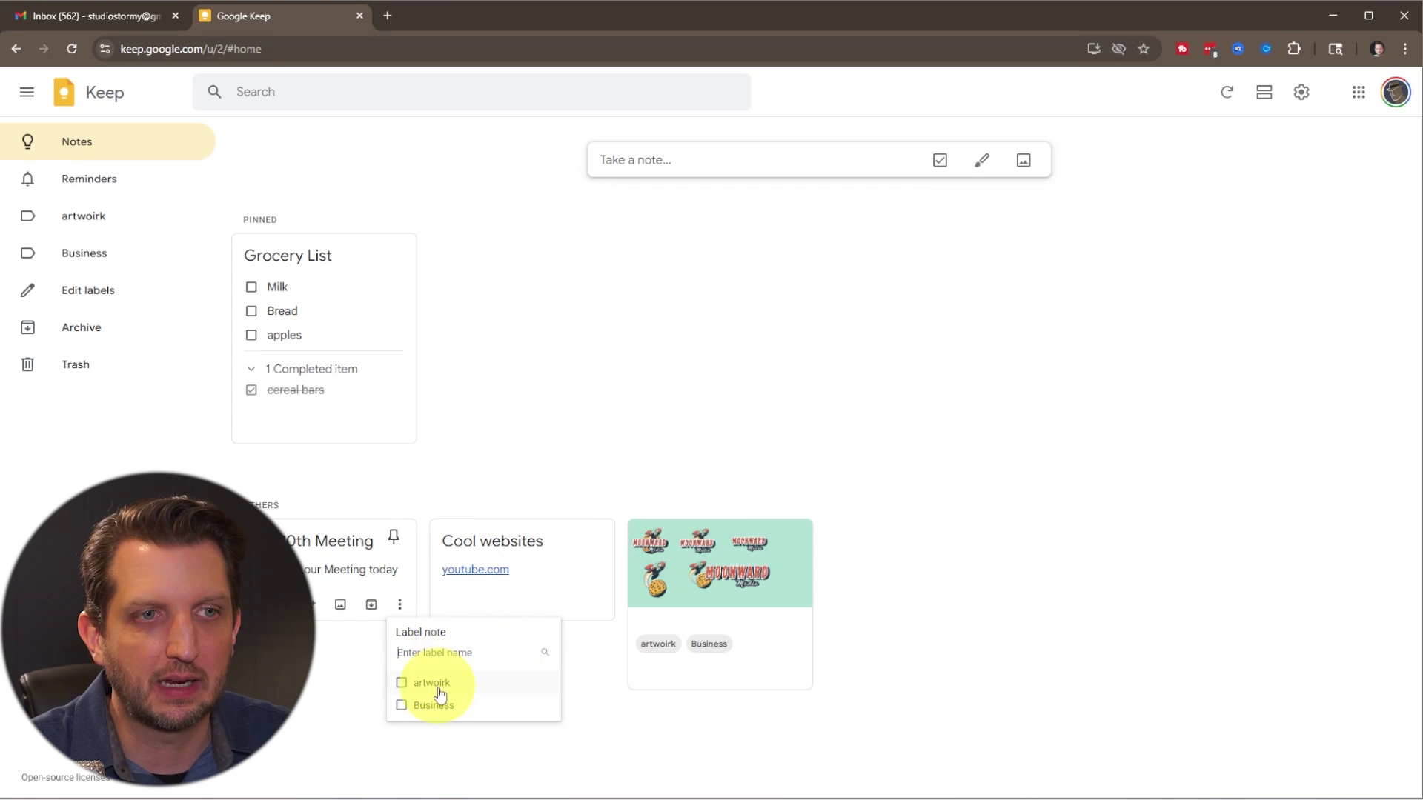
pyautogui.click(402, 706)
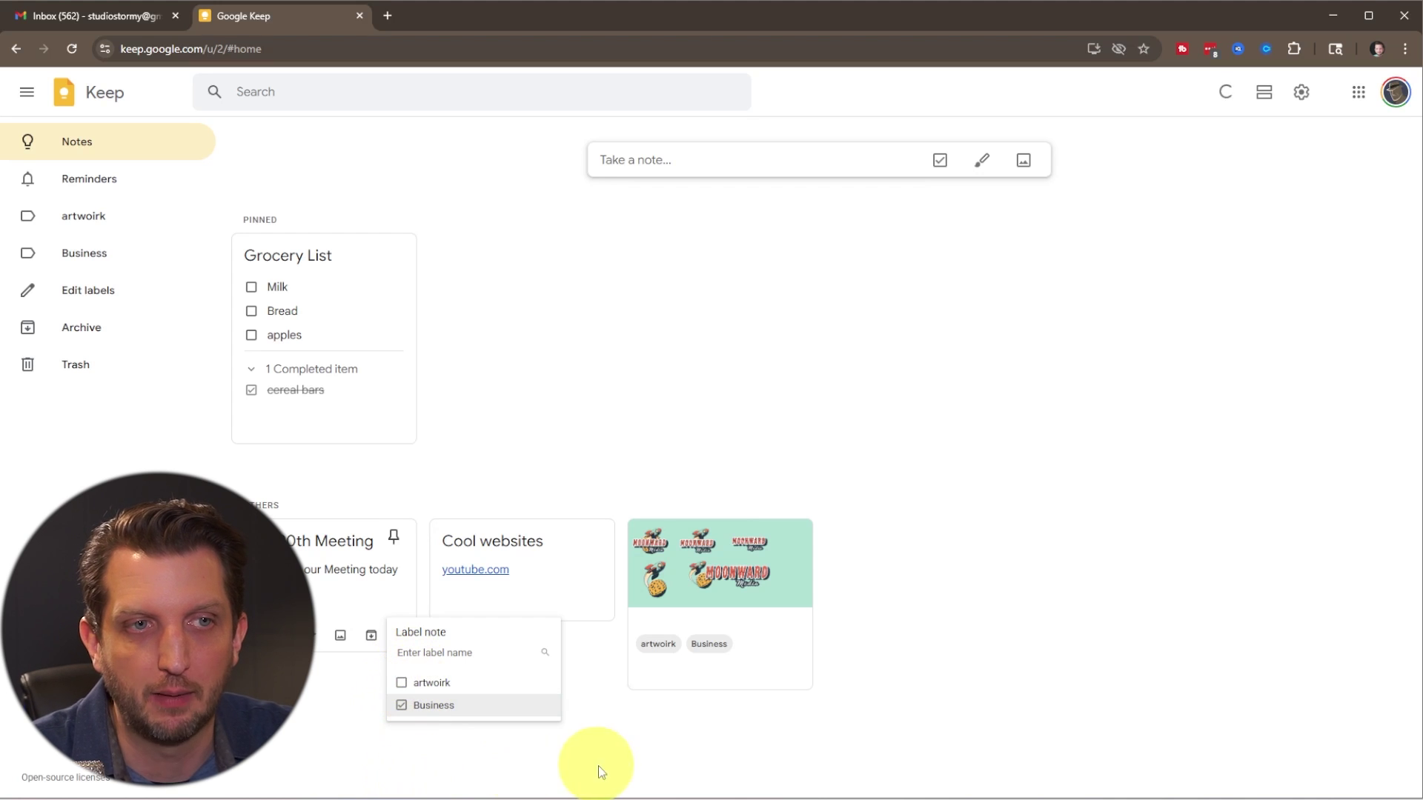
pyautogui.click(642, 741)
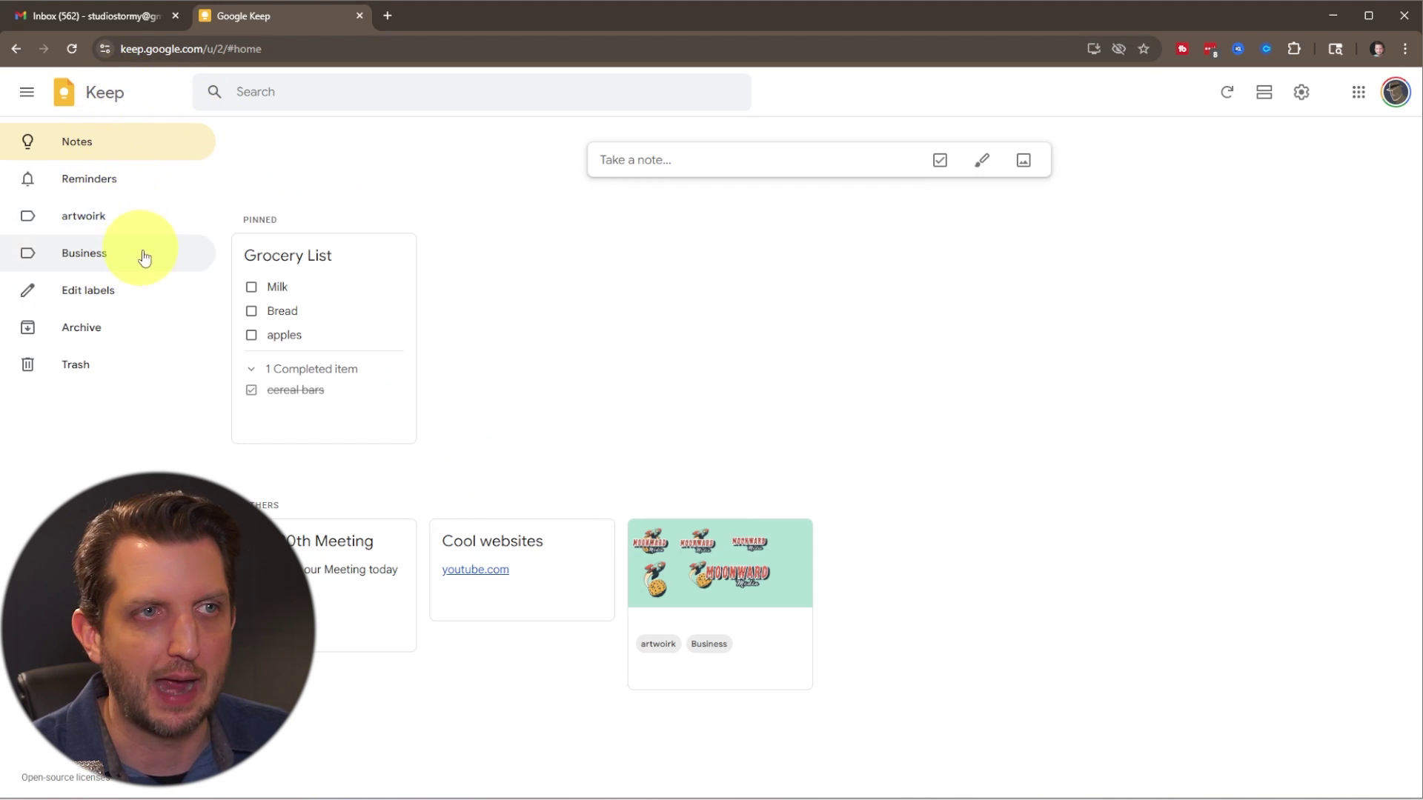
pyautogui.click(103, 253)
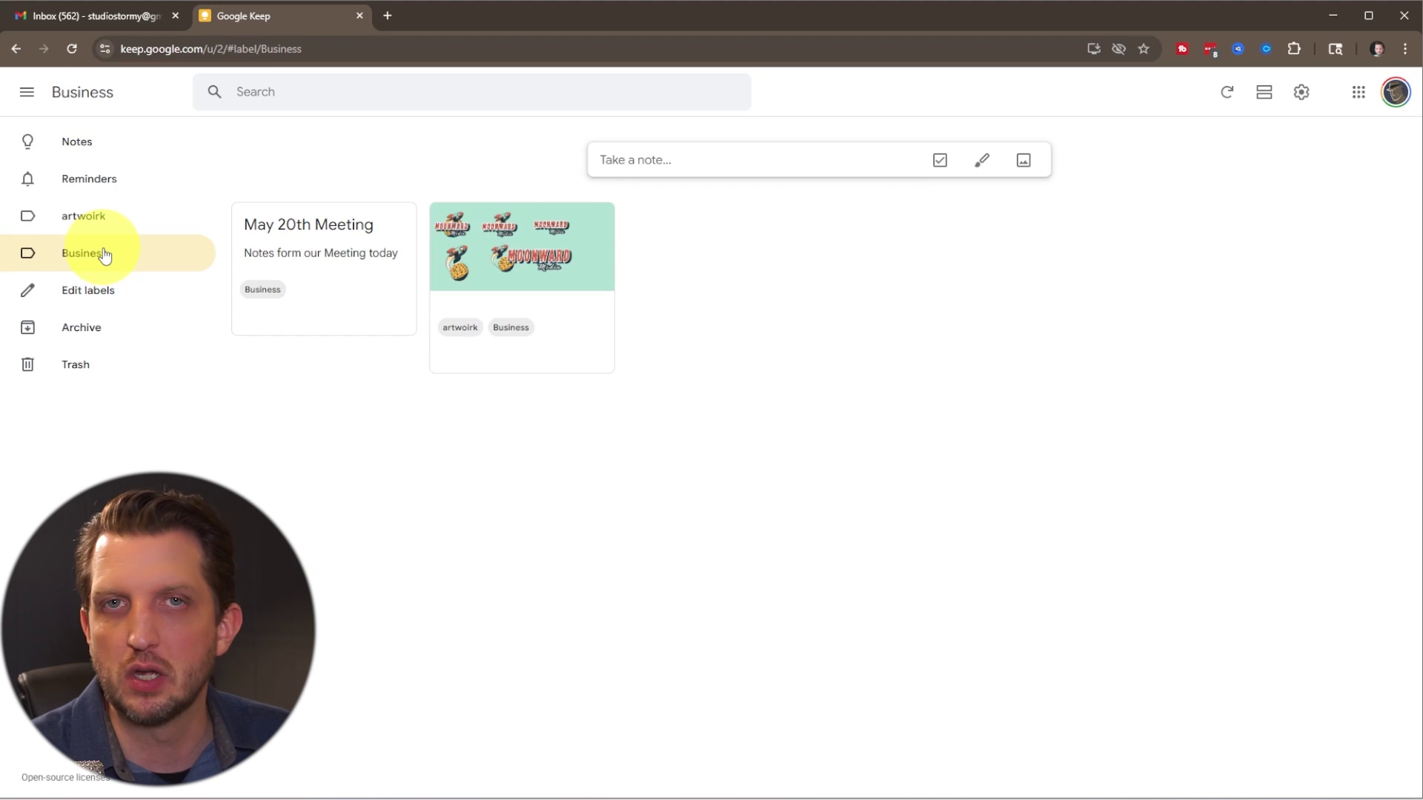
pyautogui.click(90, 216)
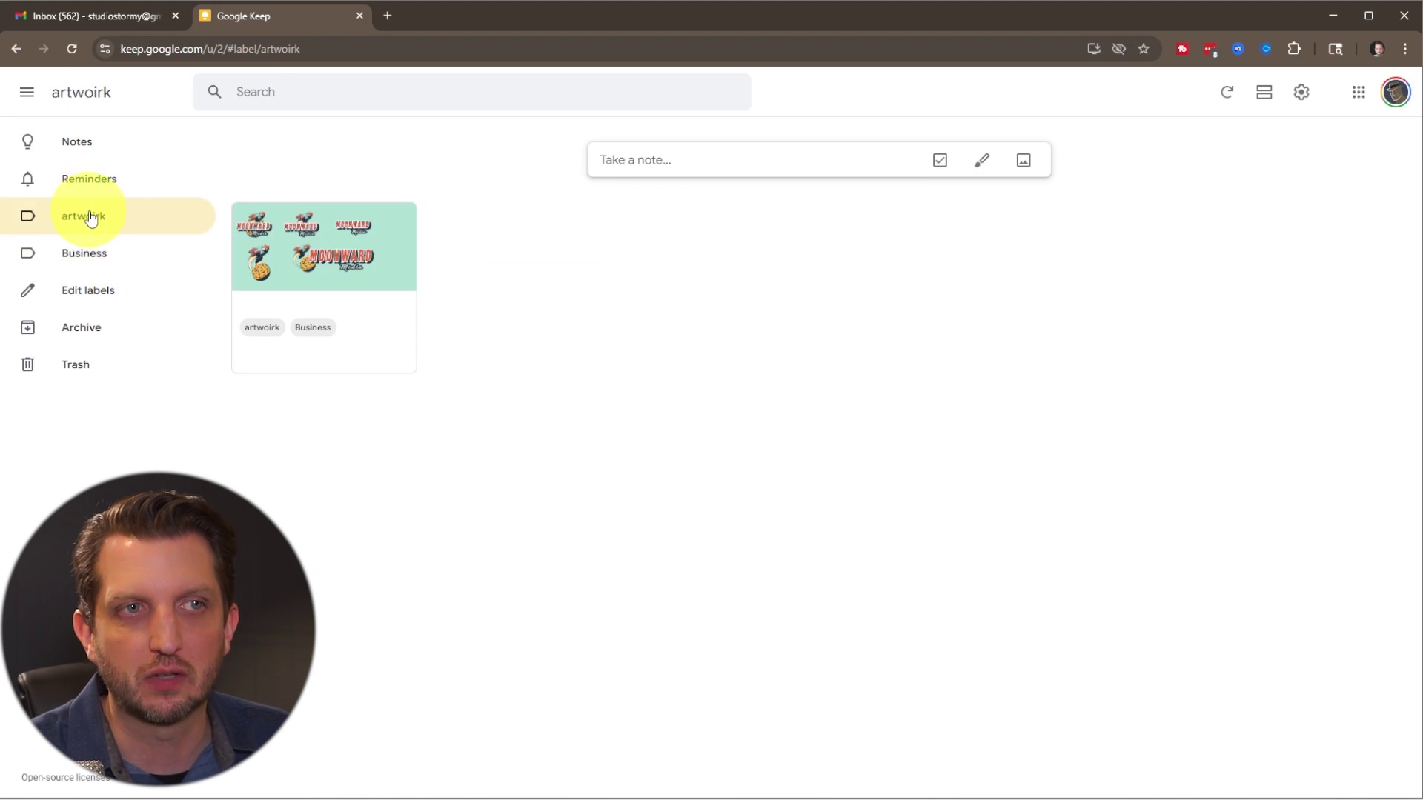
pyautogui.click(82, 143)
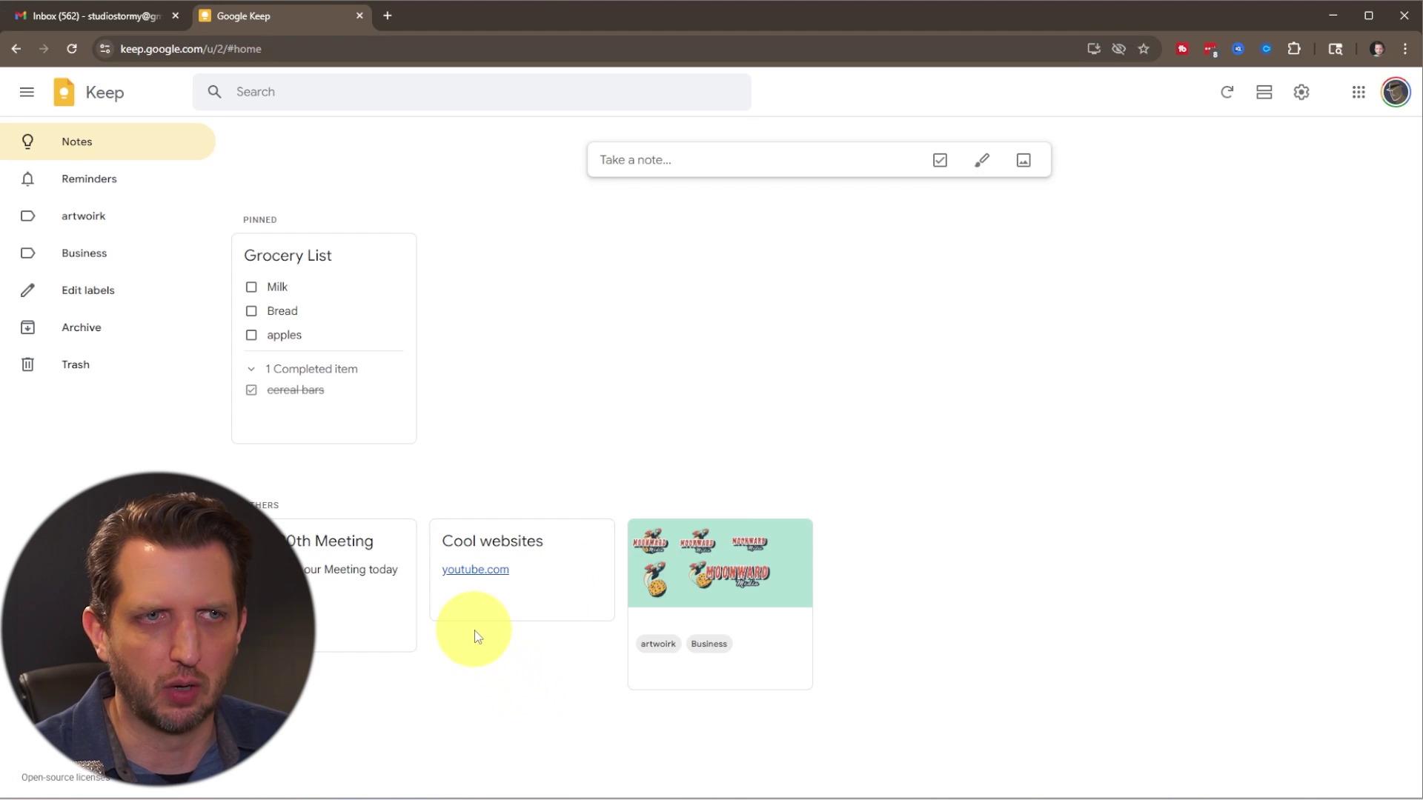
# - Try several backgrounds and colours on the Cool websites note, finishing on Peach
pyautogui.moveTo(458, 617)
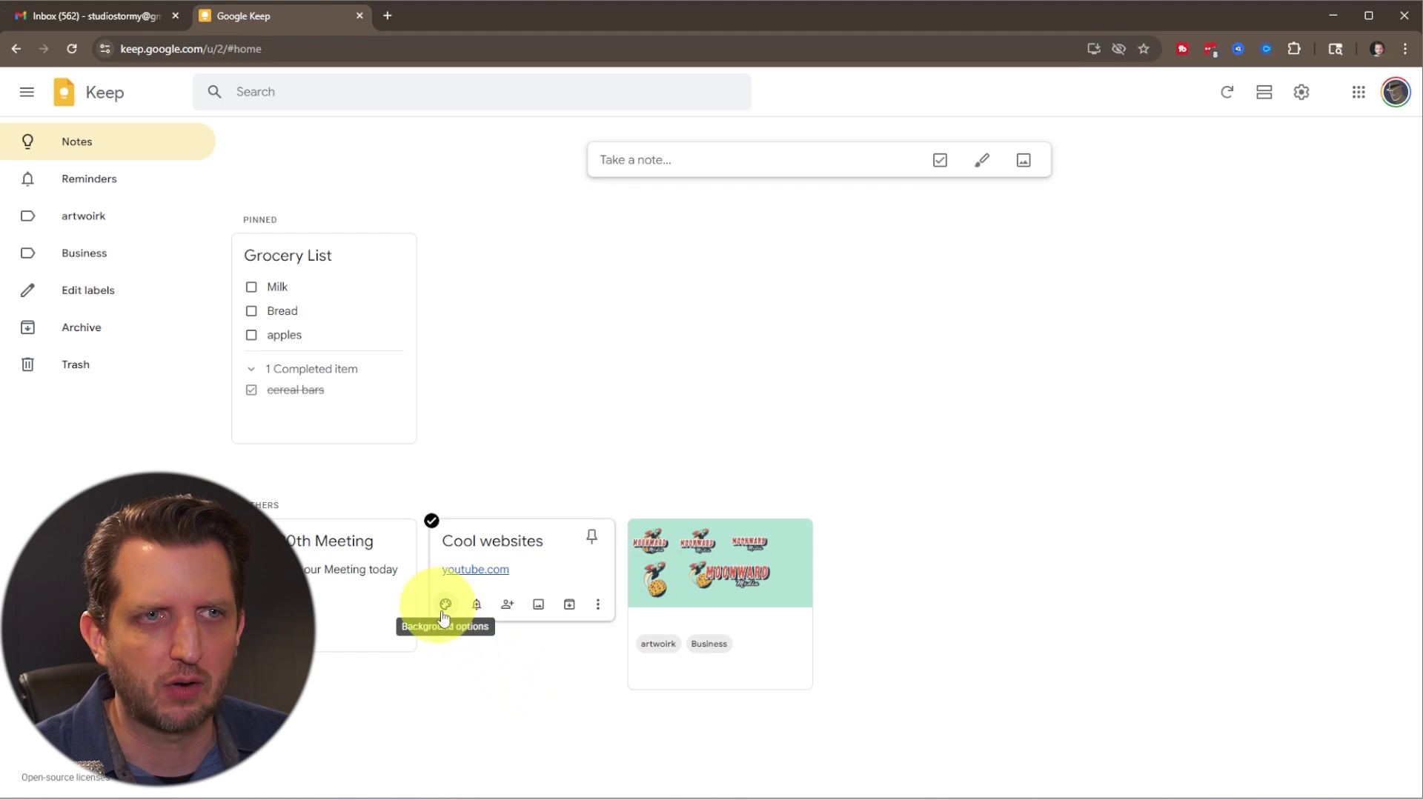
pyautogui.click(445, 606)
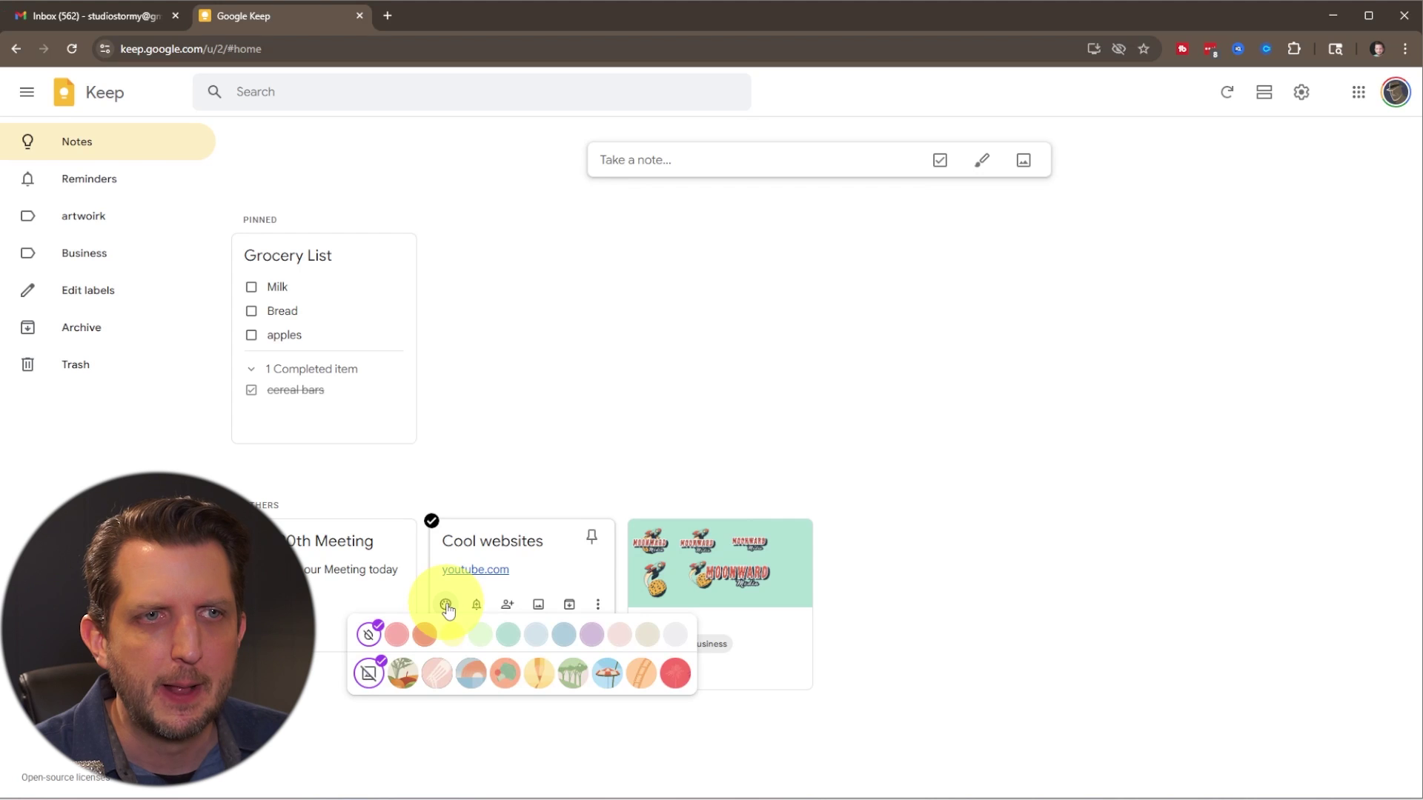
pyautogui.click(604, 679)
pyautogui.click(572, 671)
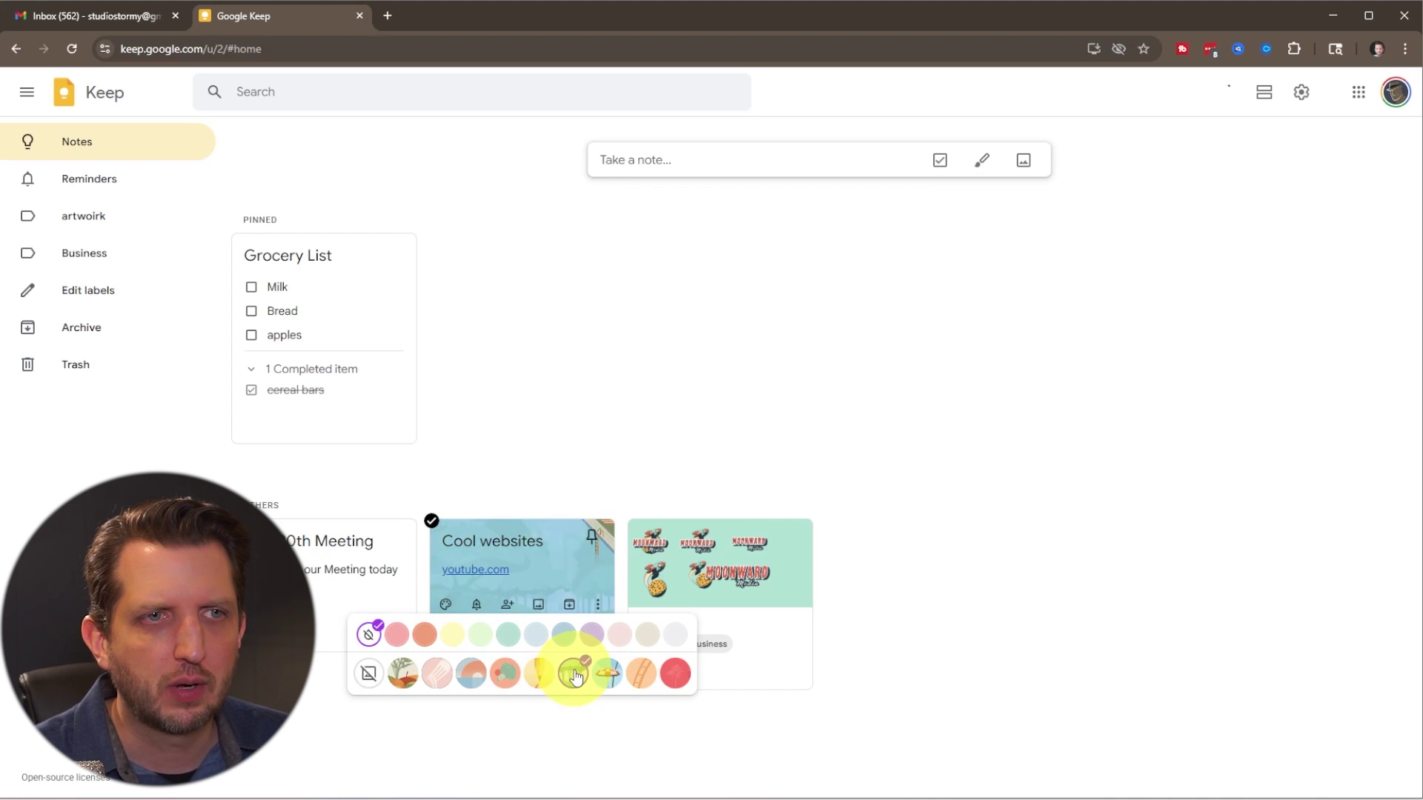
pyautogui.click(506, 675)
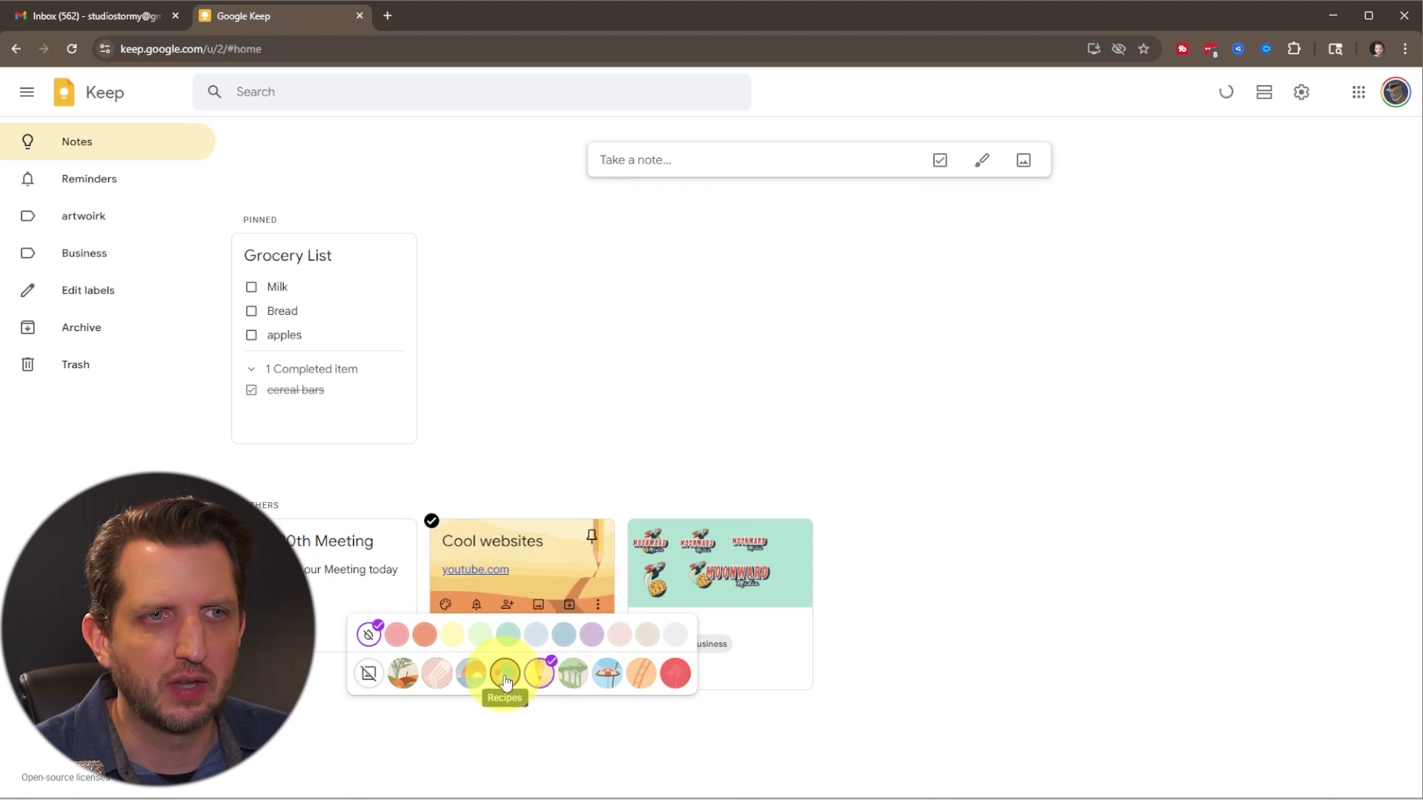
pyautogui.click(472, 674)
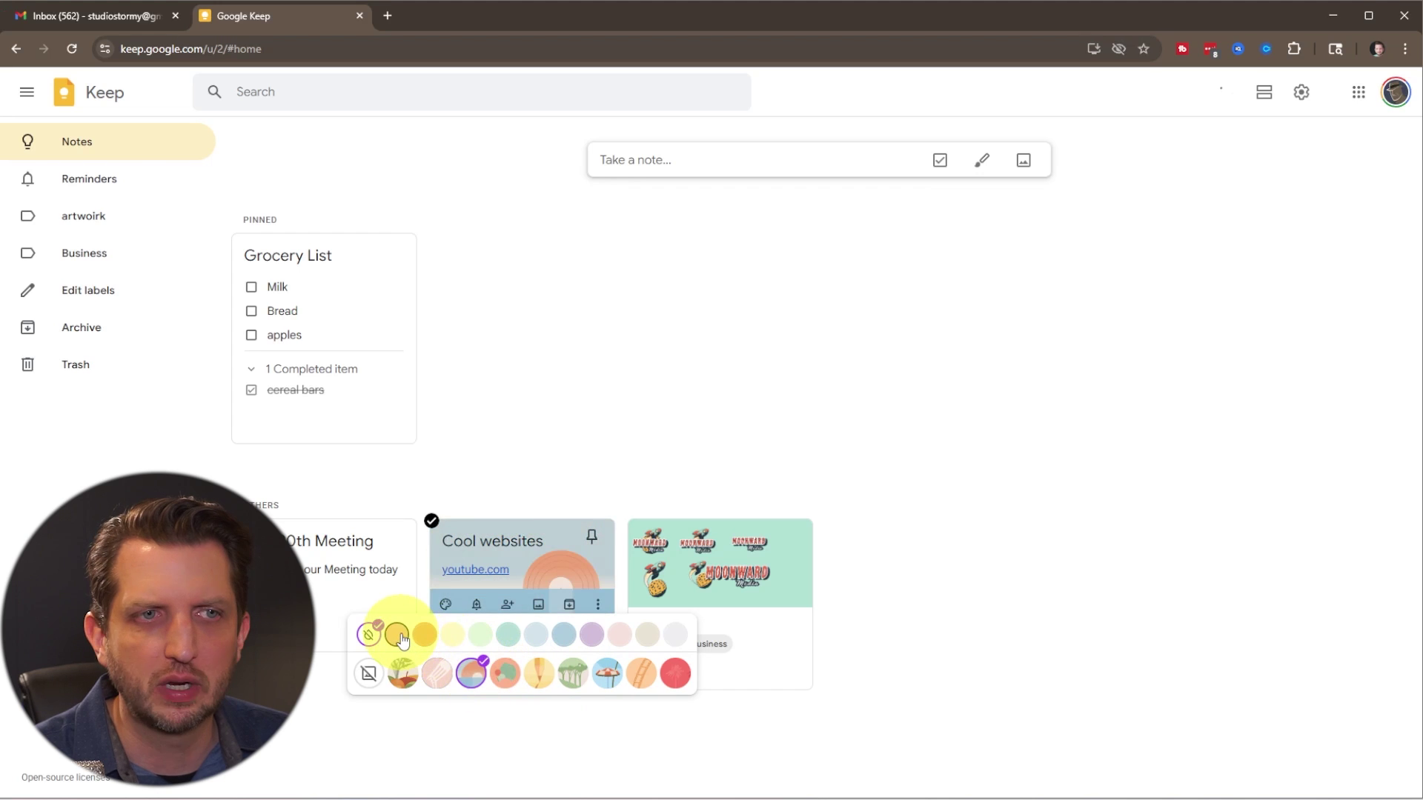
pyautogui.click(396, 634)
pyautogui.click(425, 635)
pyautogui.click(368, 673)
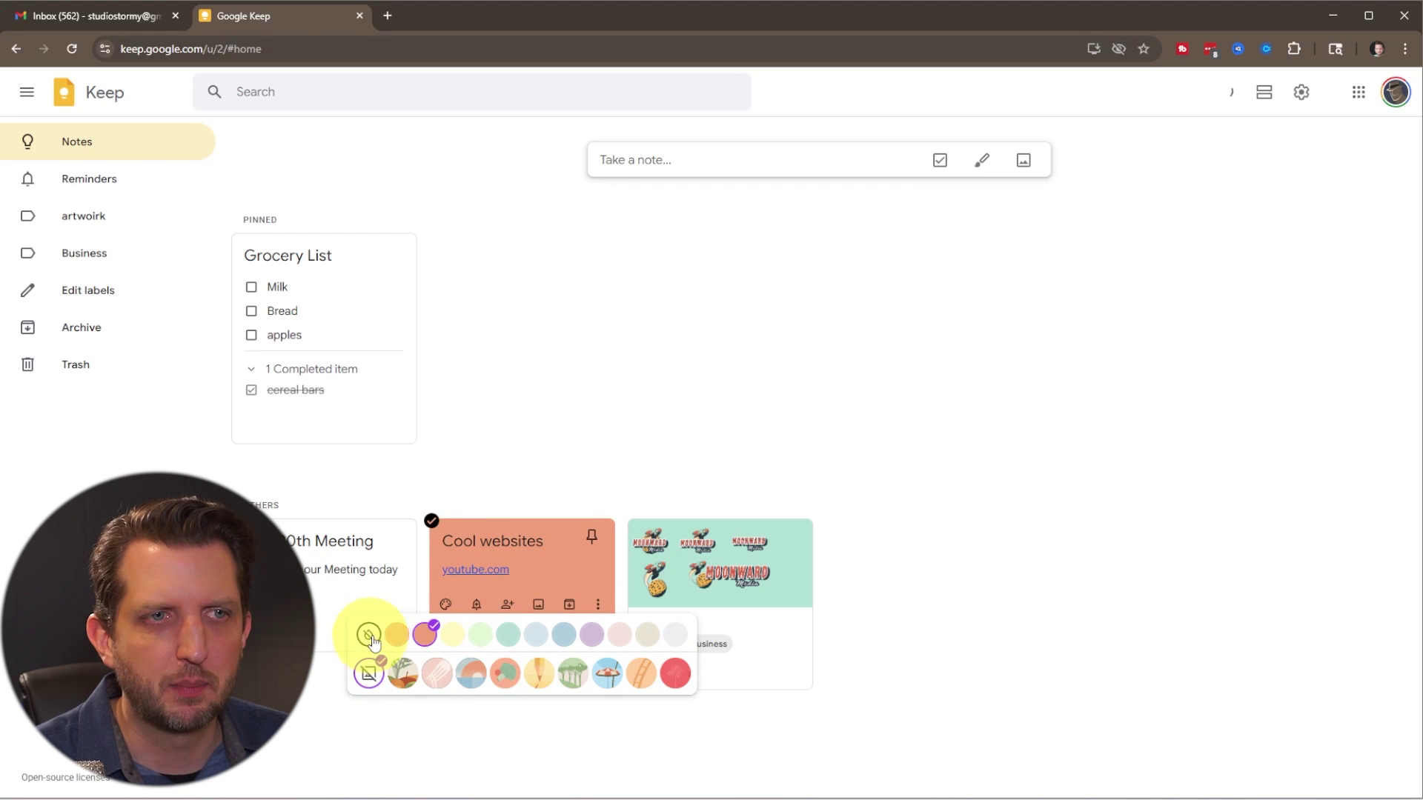
pyautogui.click(398, 636)
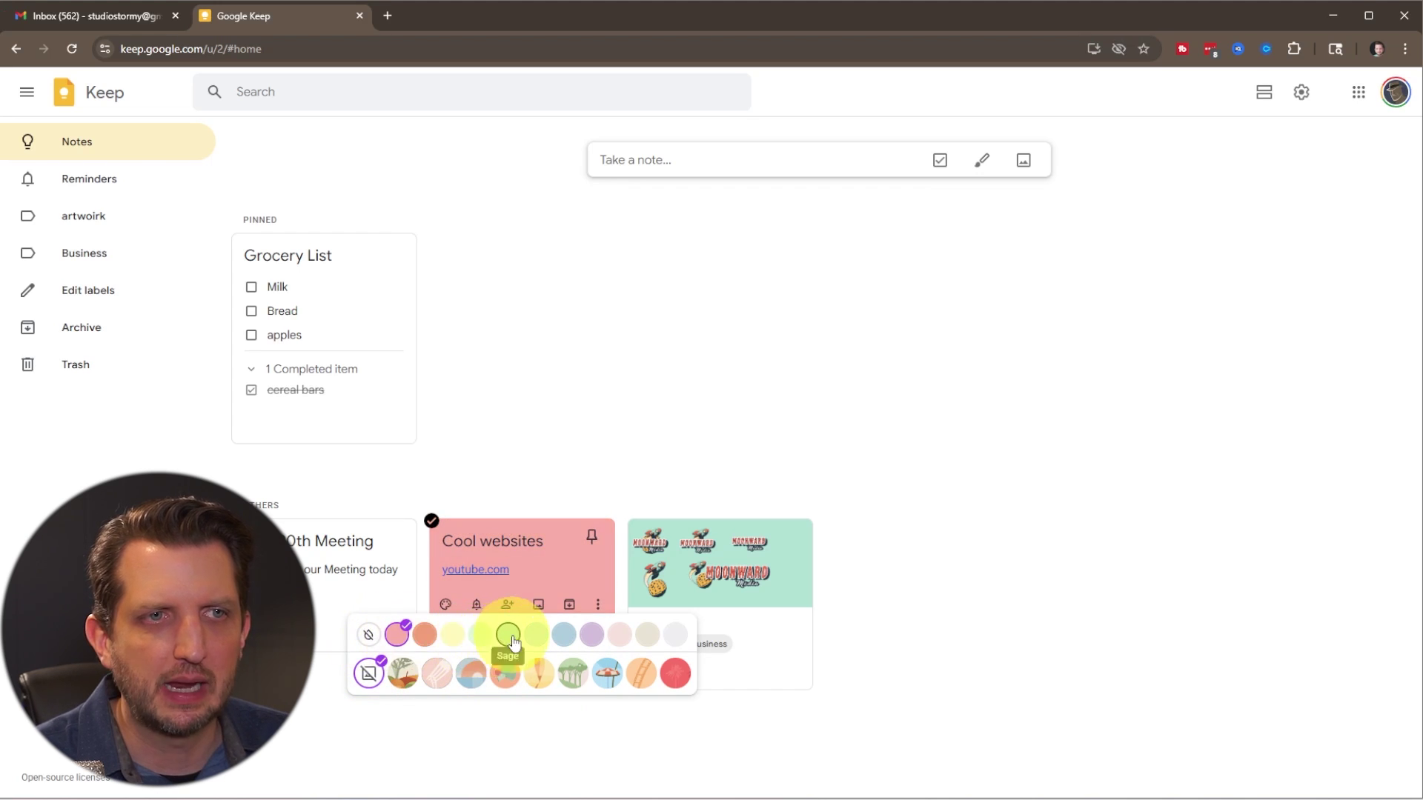
pyautogui.click(508, 634)
pyautogui.click(425, 640)
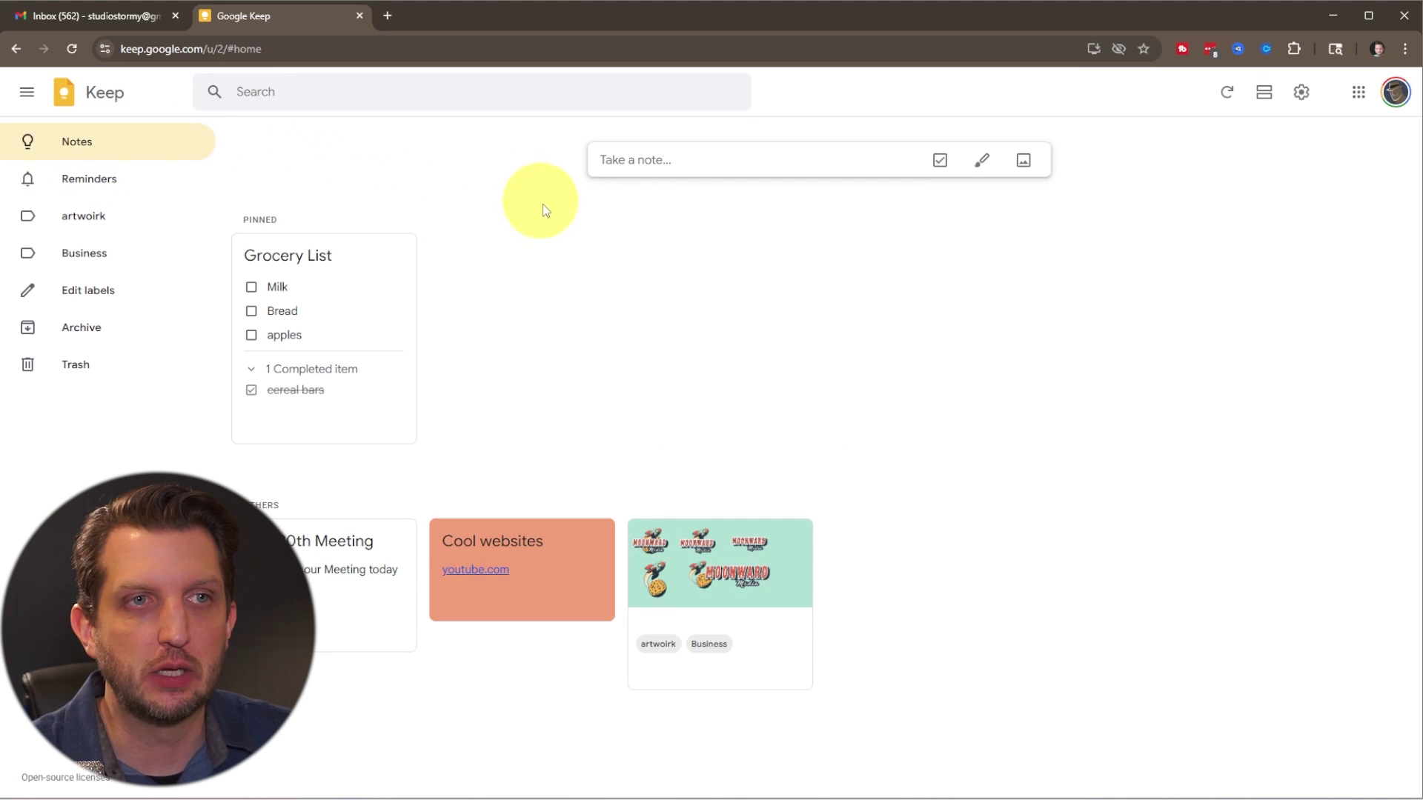
# - Create the Pay Bills note with a reminder for tomorrow at 8:00 AM and save it
pyautogui.click(658, 165)
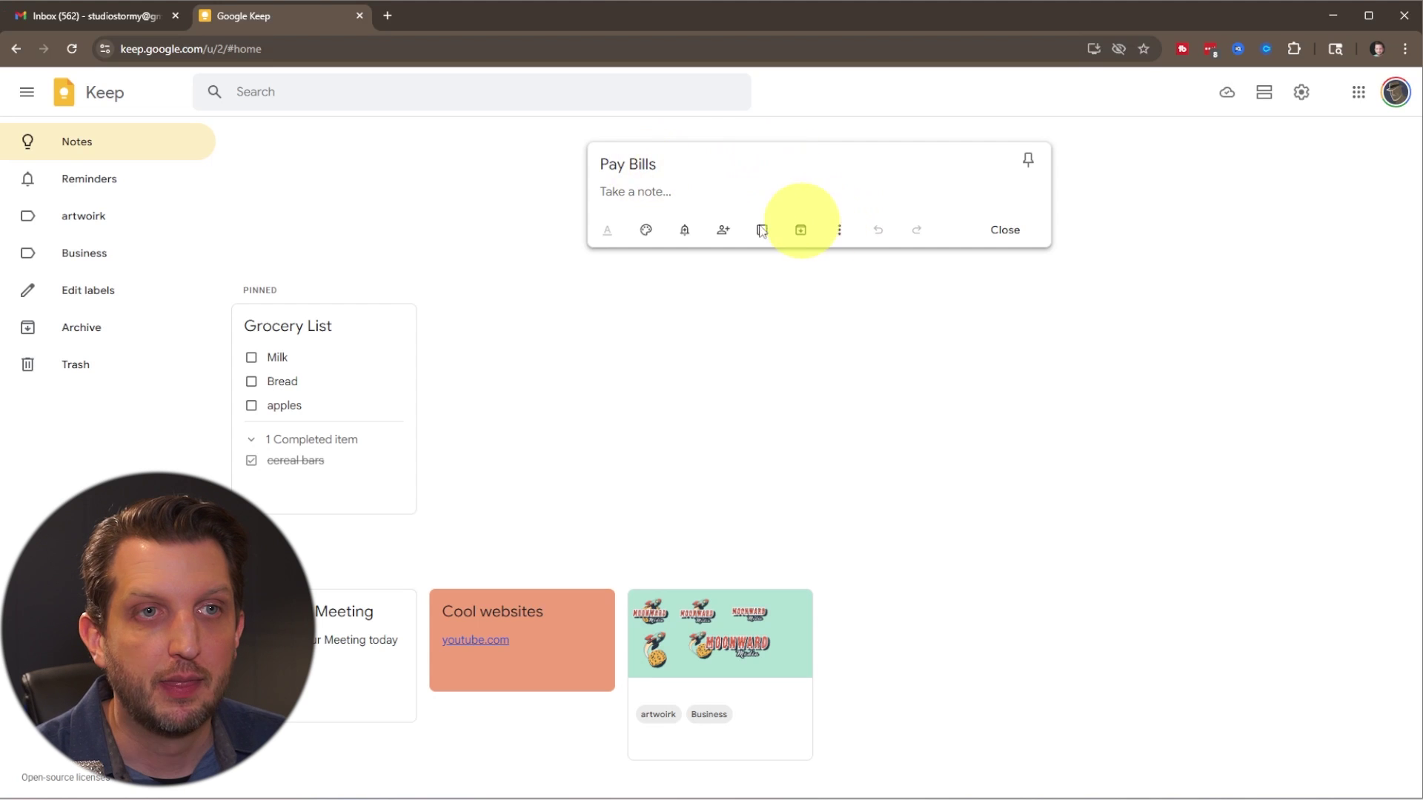
pyautogui.click(686, 231)
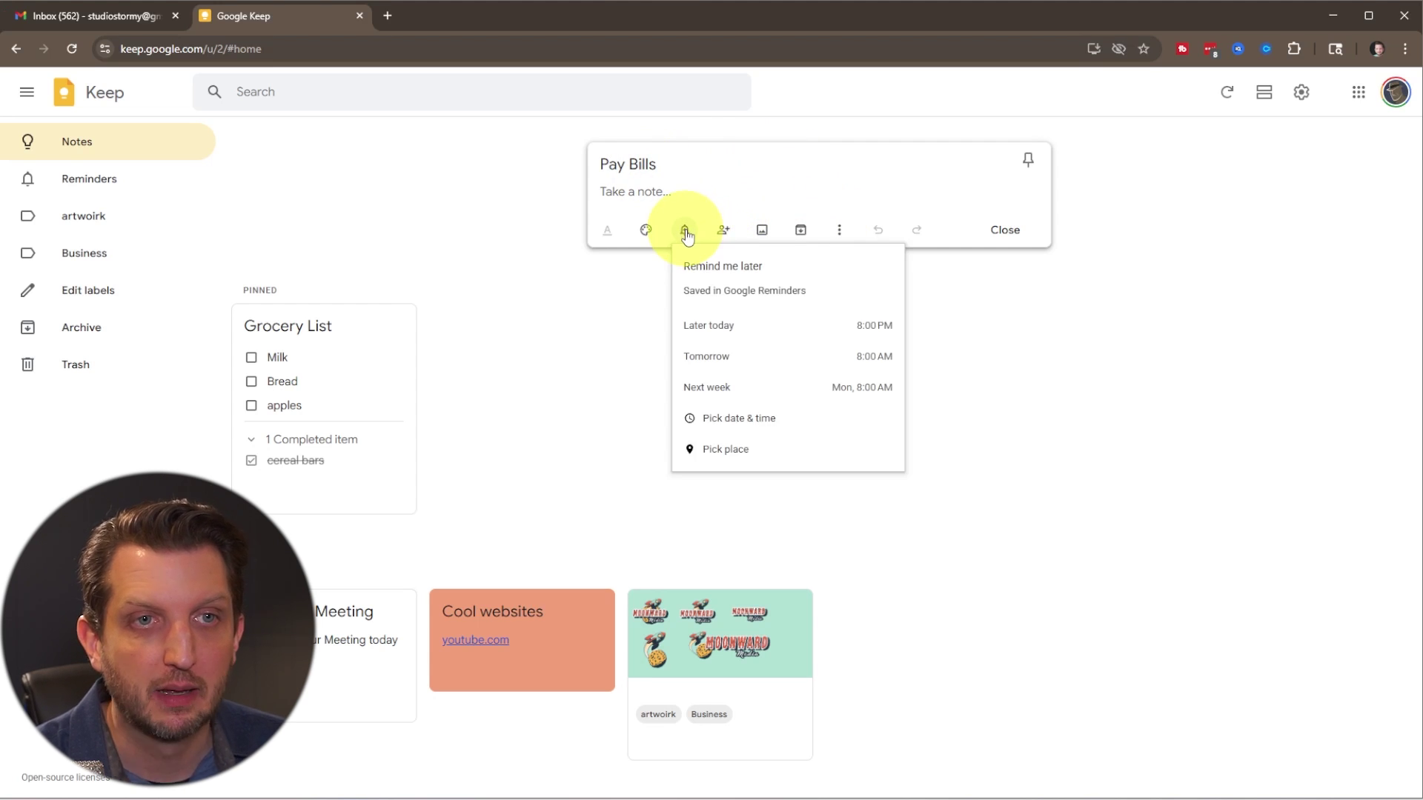
pyautogui.click(729, 362)
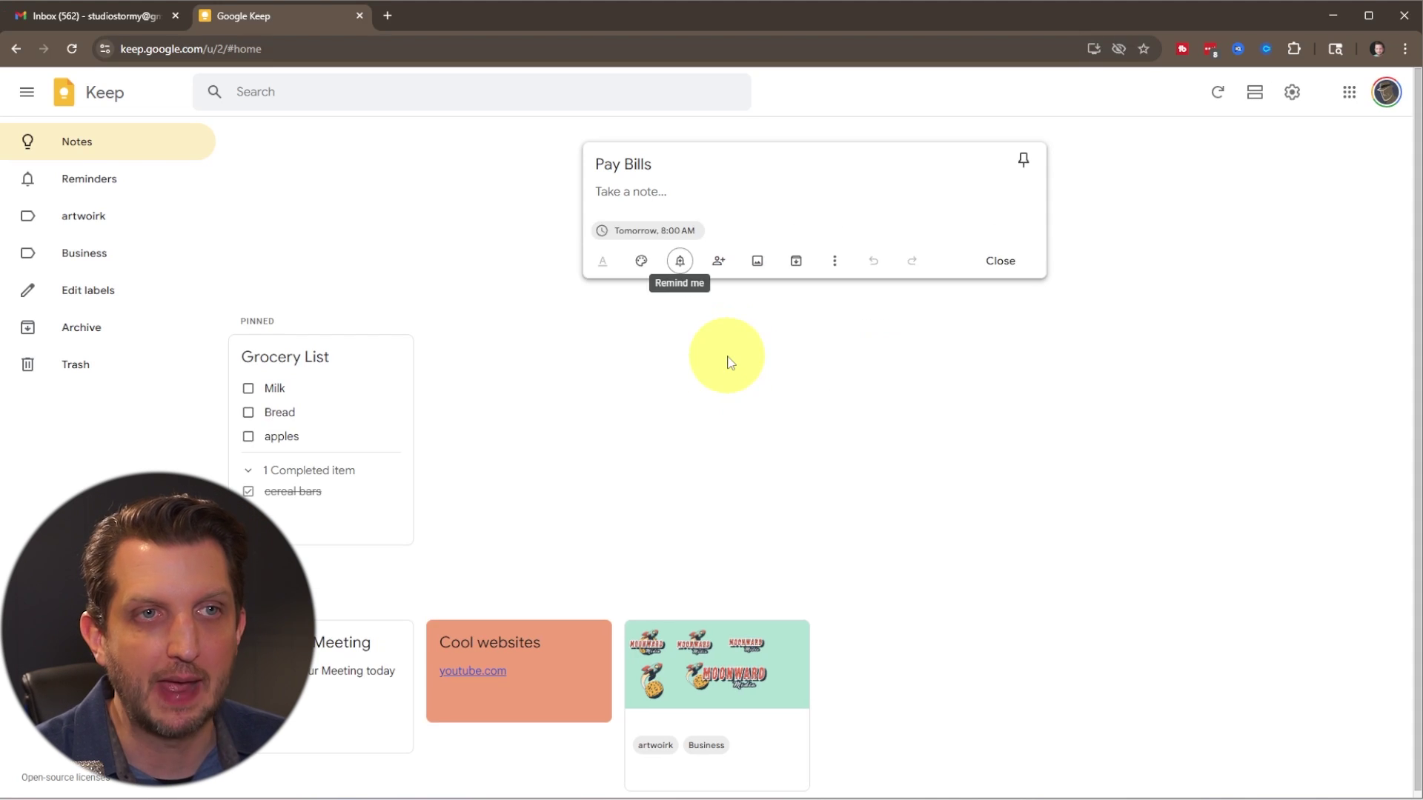
pyautogui.click(1005, 269)
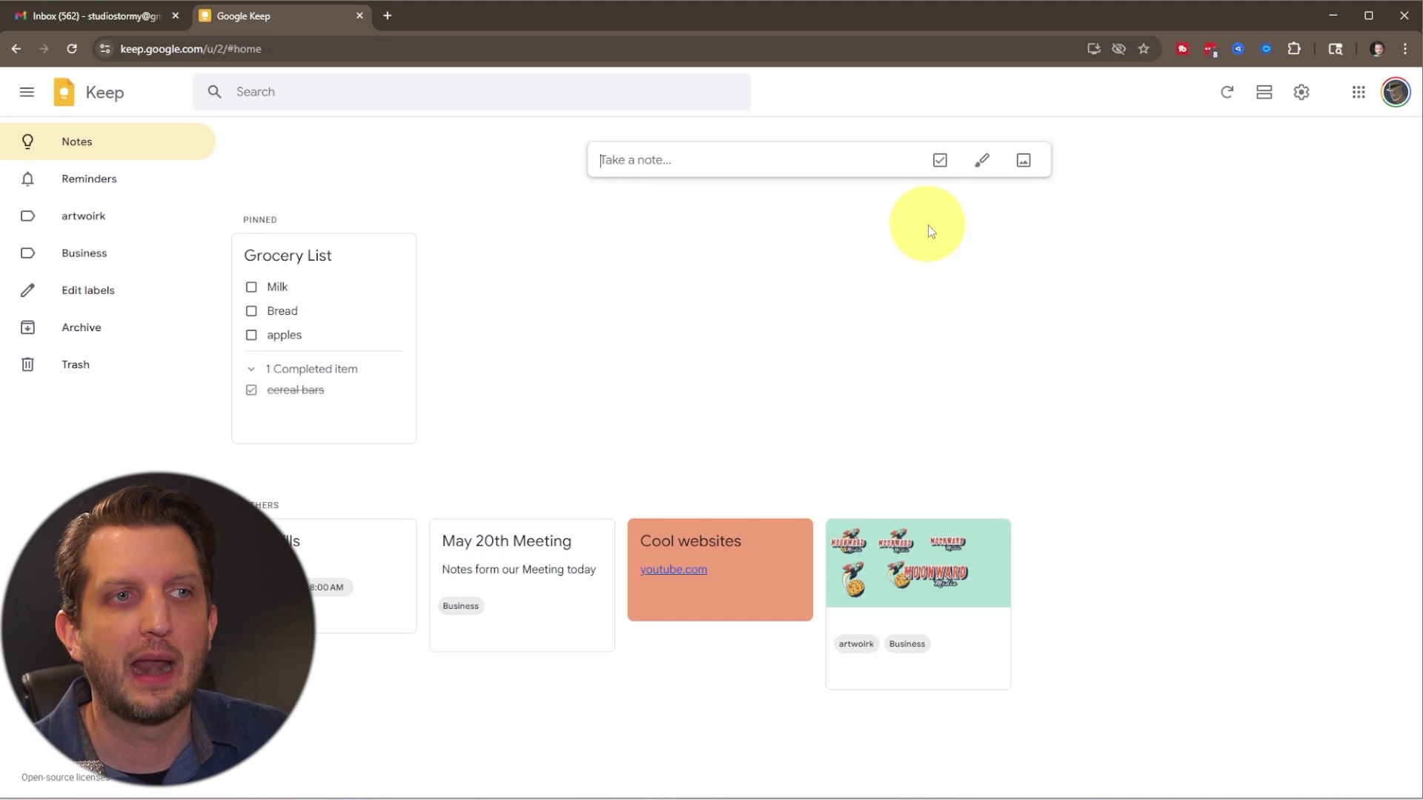
pyautogui.click(96, 184)
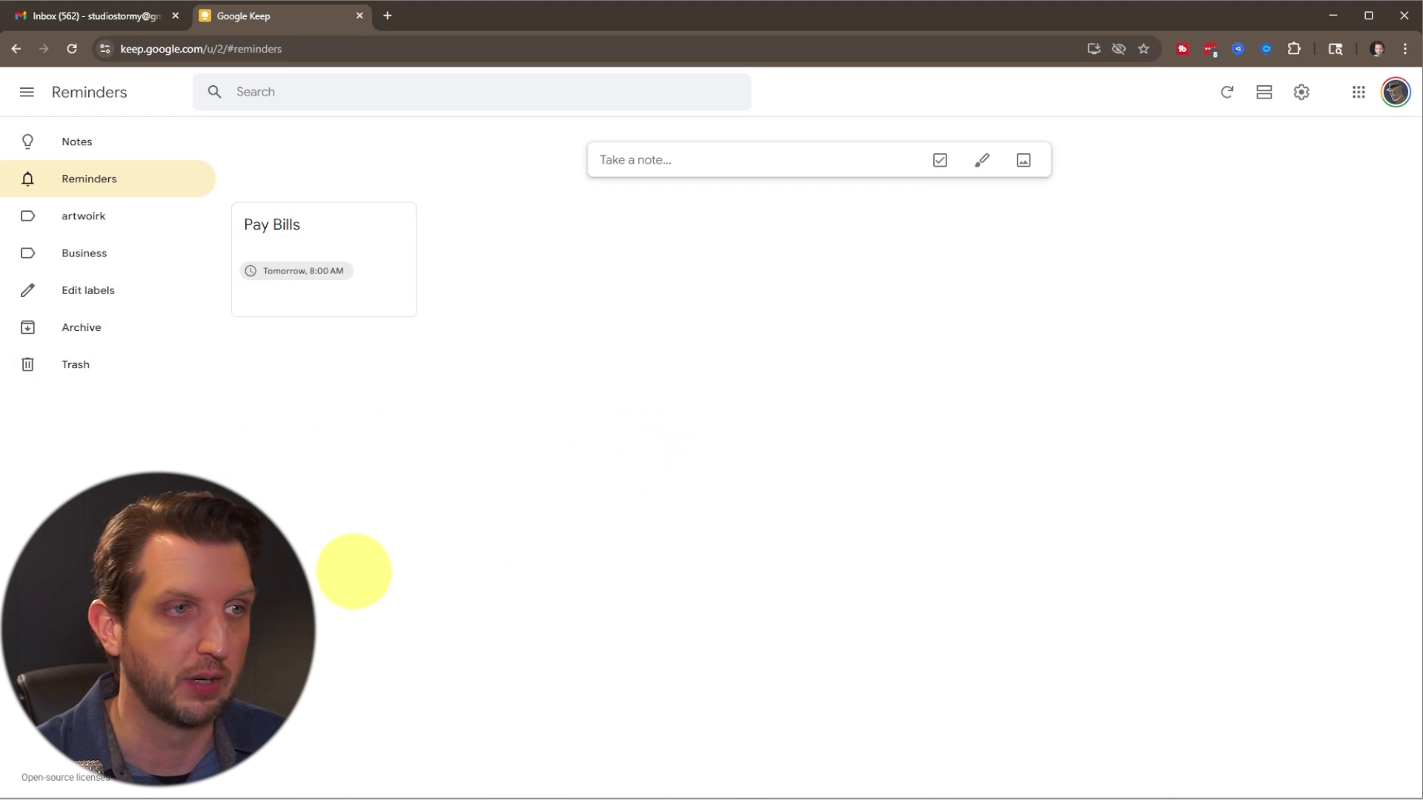
pyautogui.hotkey('alt', 'Left')
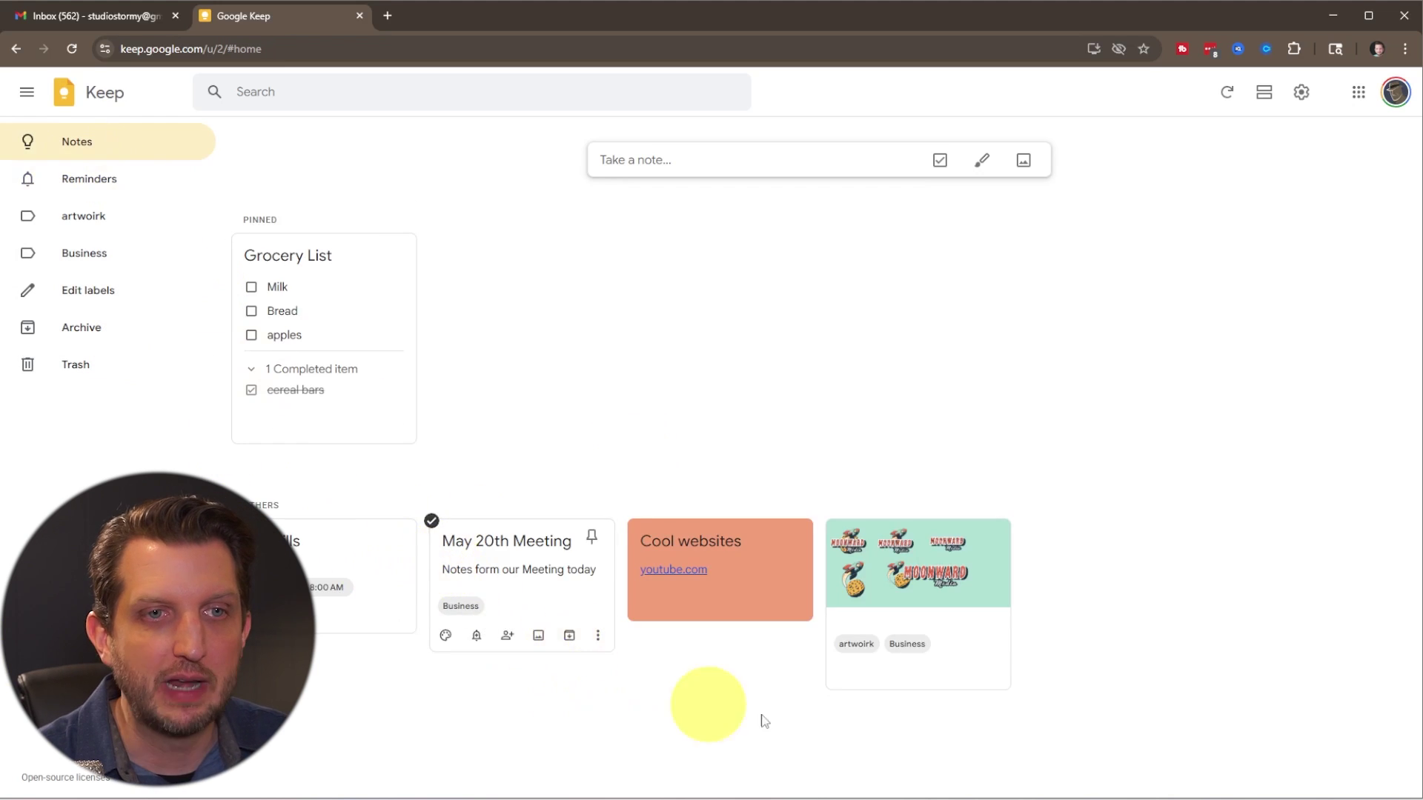
# - Add the collaborator's e-mail address as a collaborator on the Moonward image note and close it
pyautogui.click(970, 631)
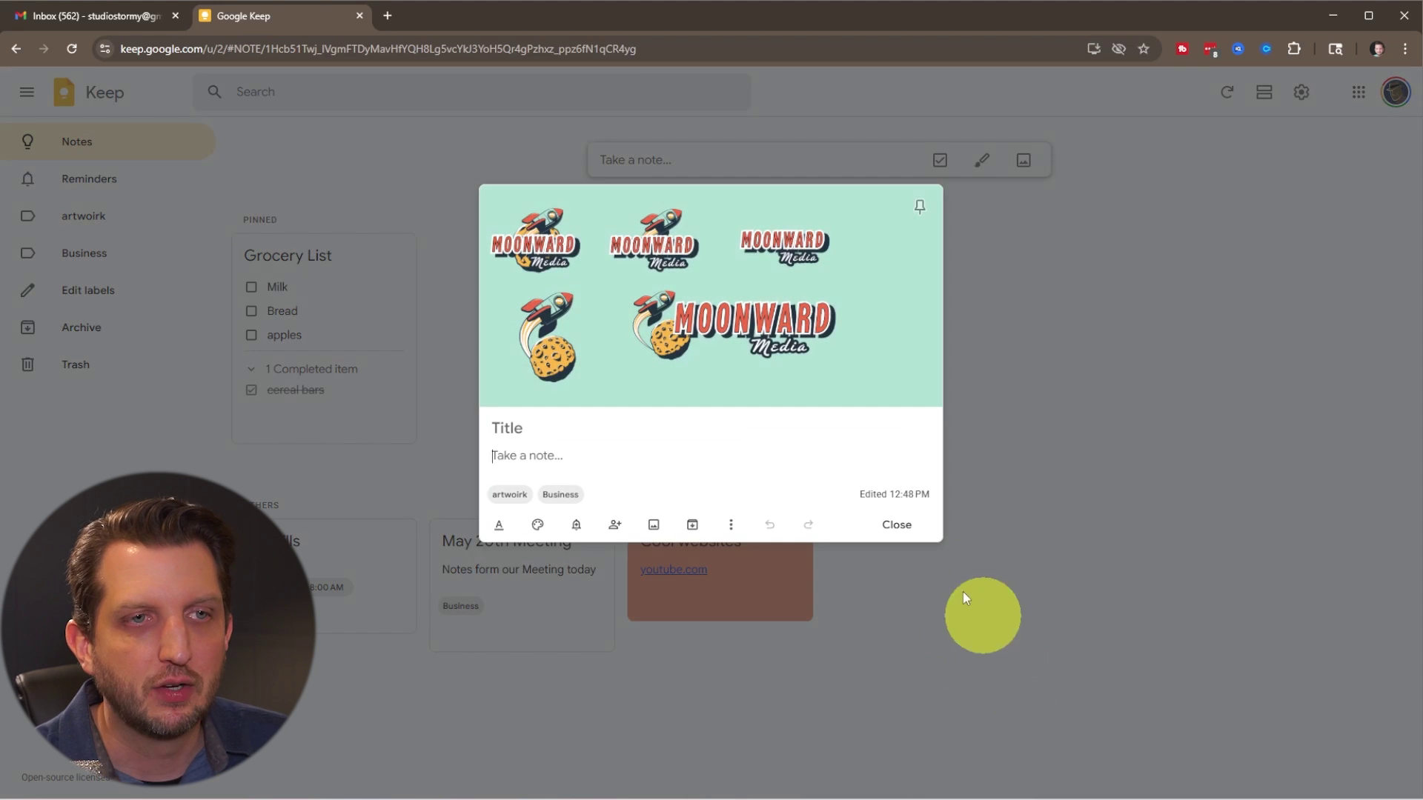
pyautogui.click(616, 527)
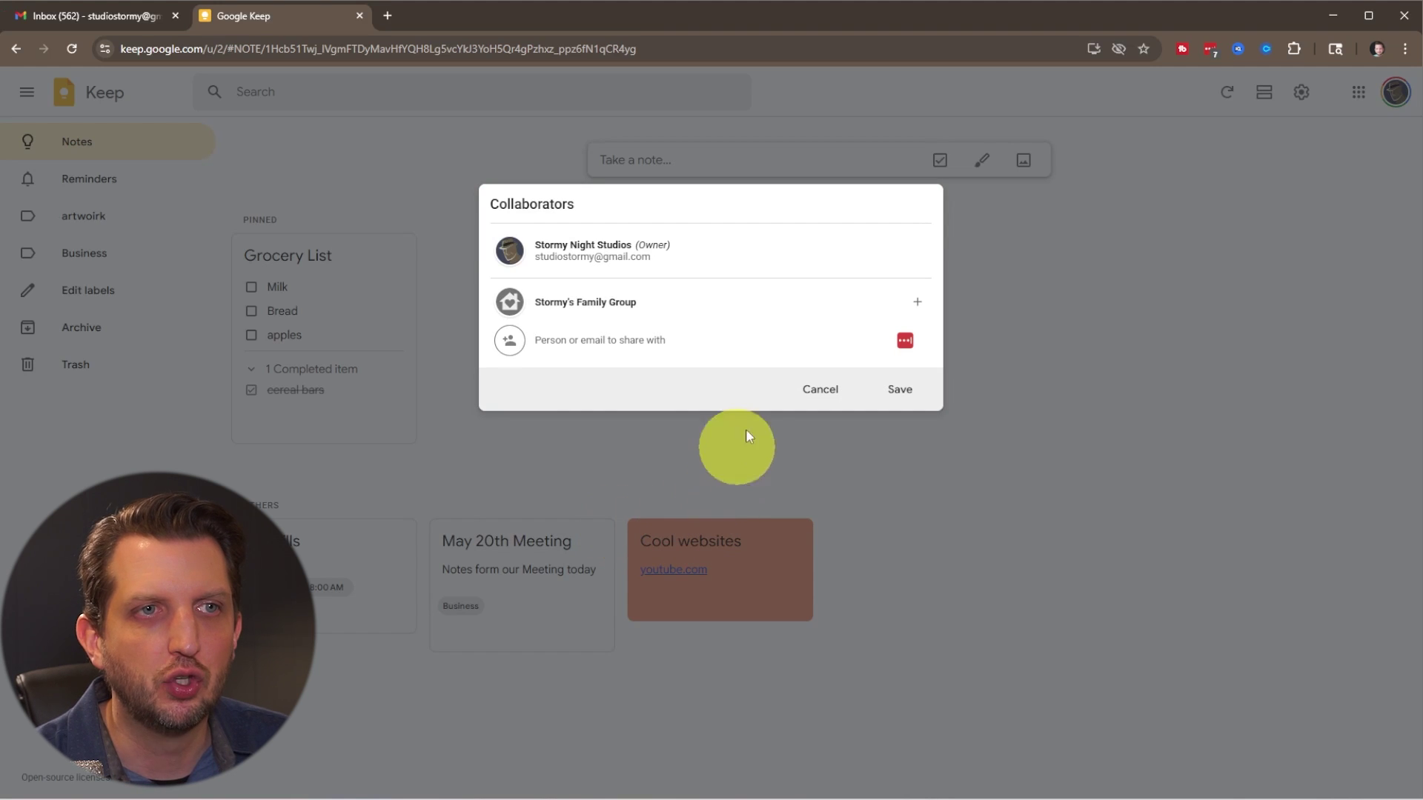
pyautogui.click(584, 338)
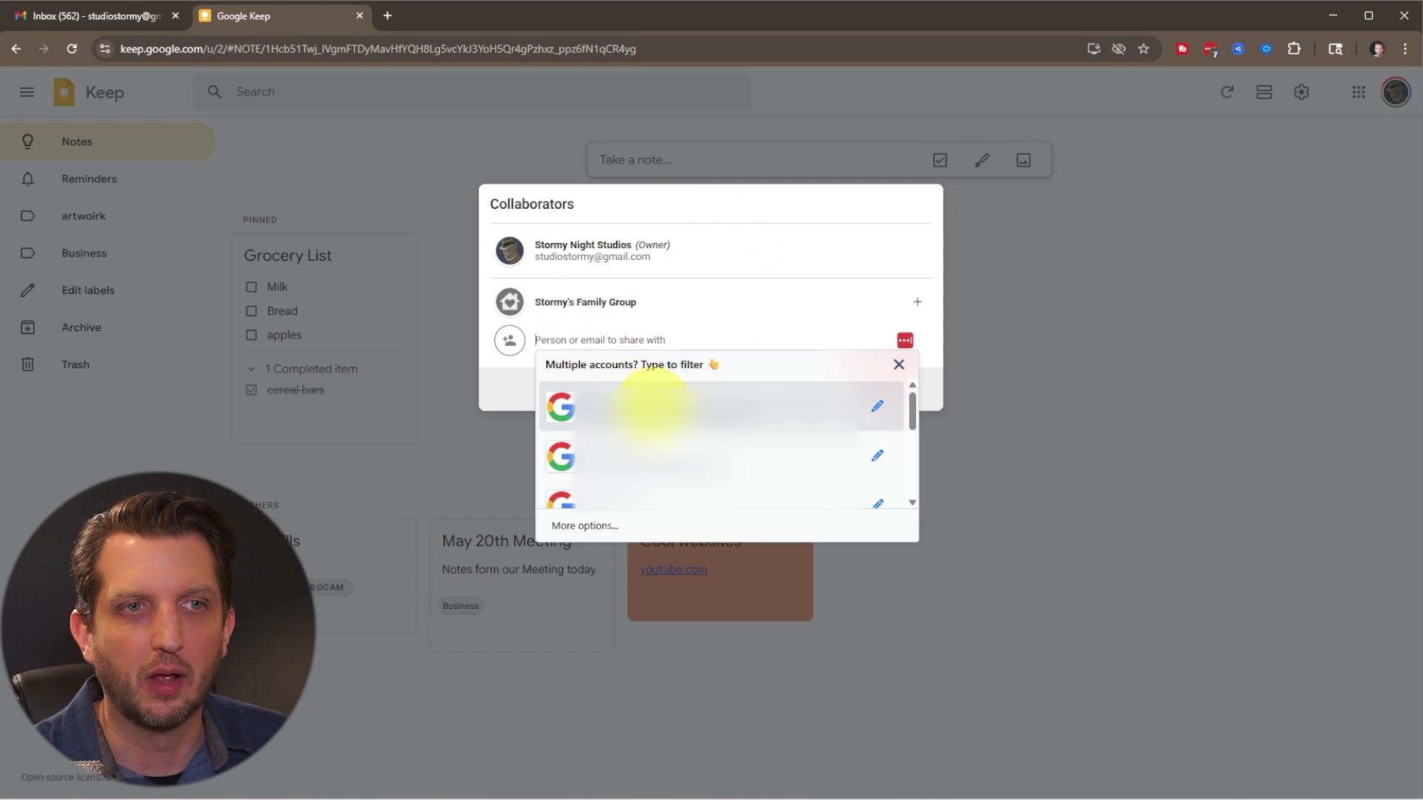
pyautogui.click(652, 406)
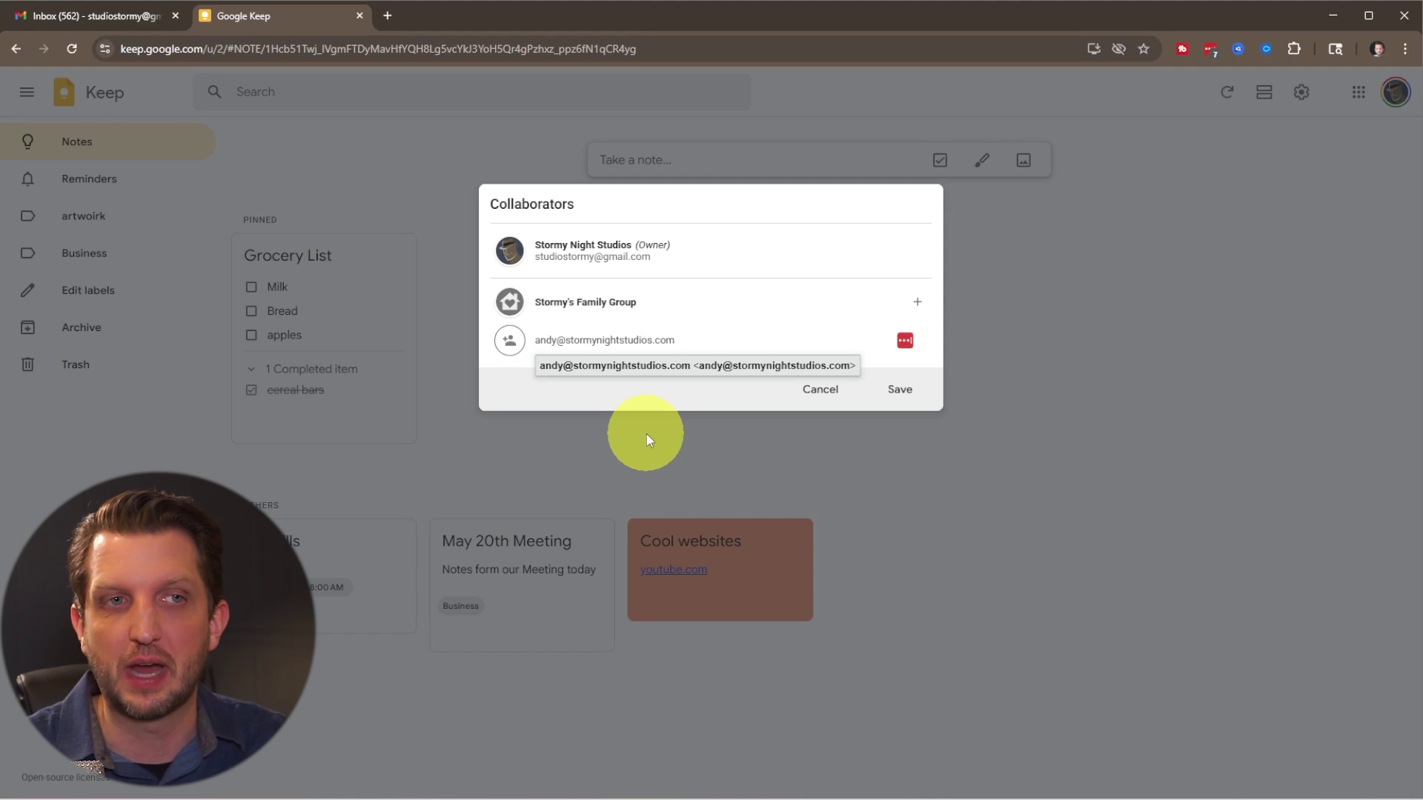
pyautogui.click(950, 584)
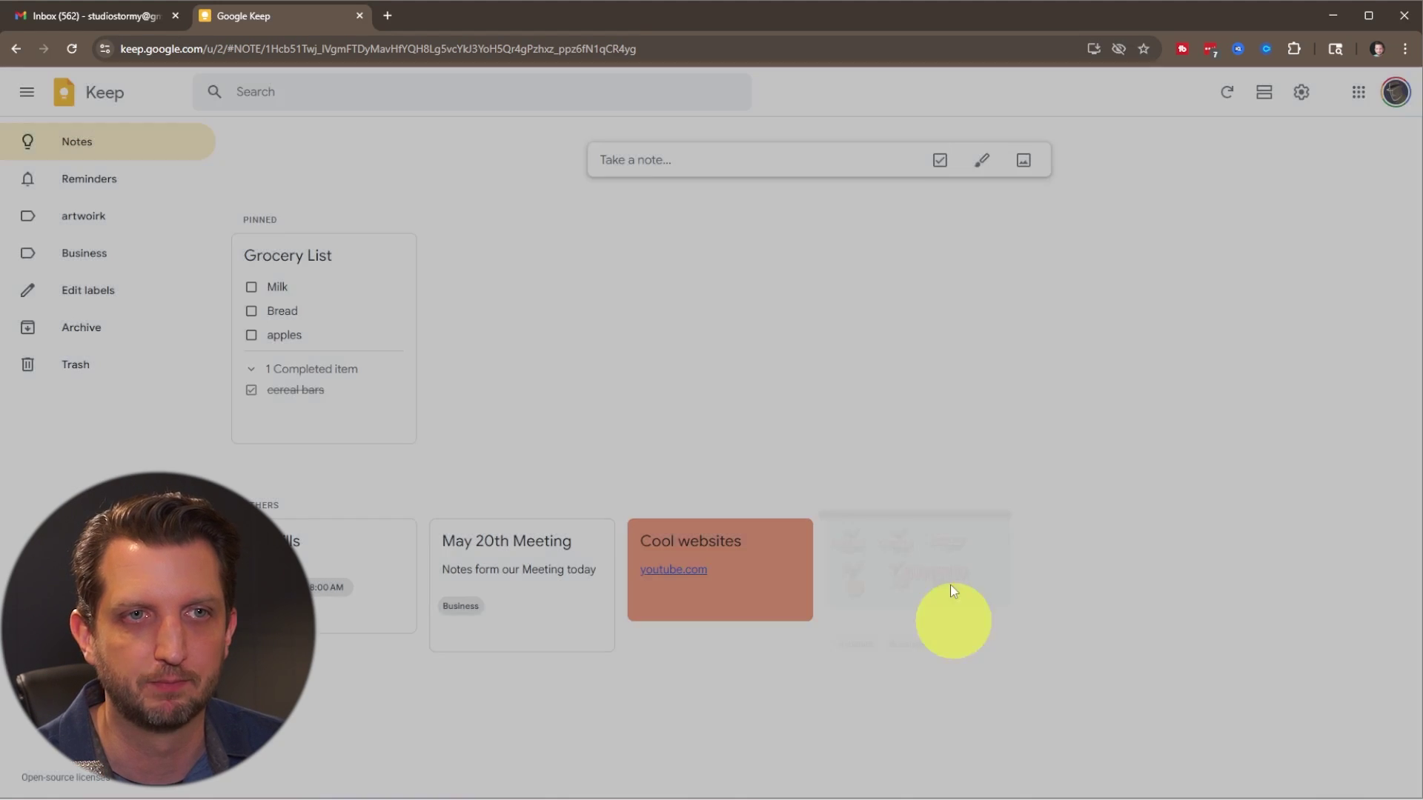
pyautogui.click(882, 549)
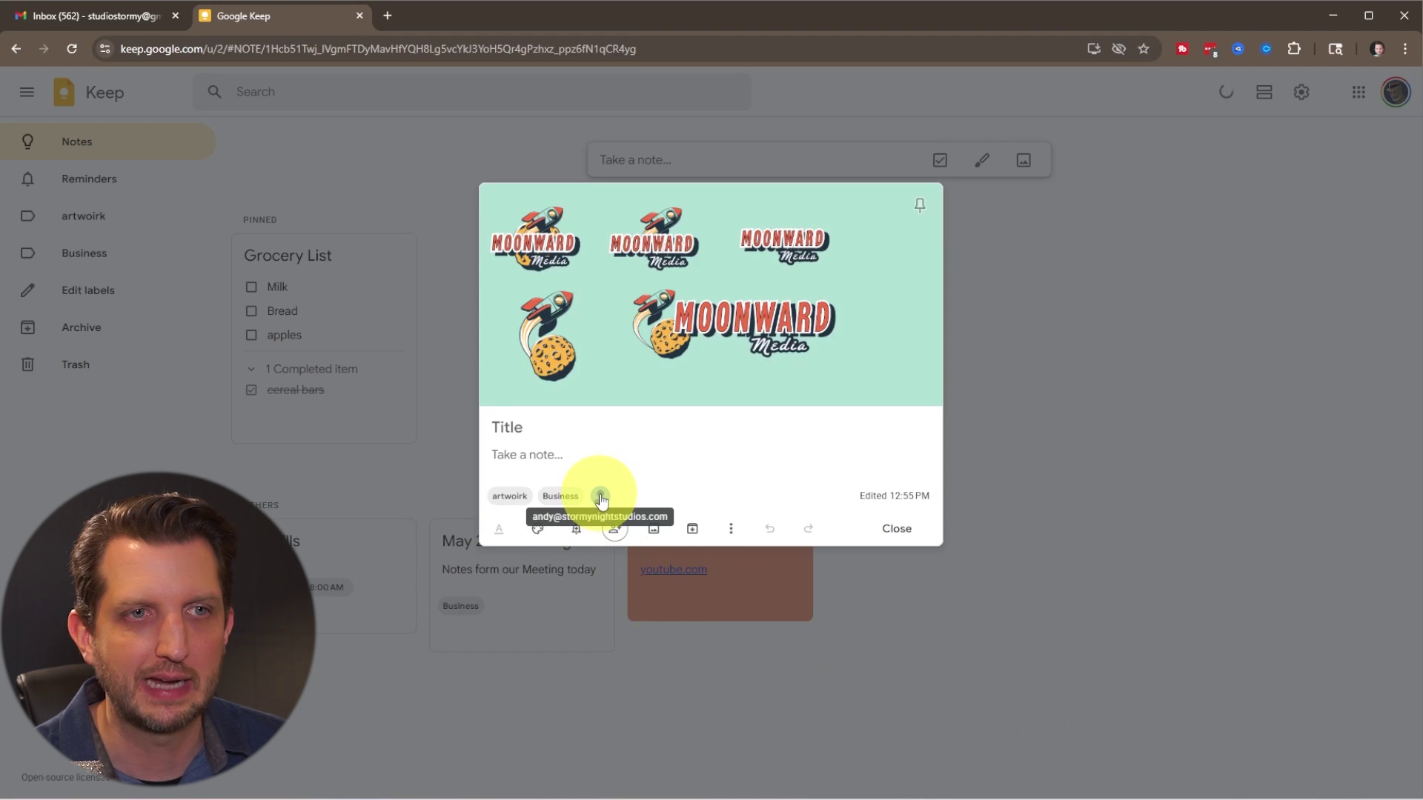
pyautogui.click(895, 529)
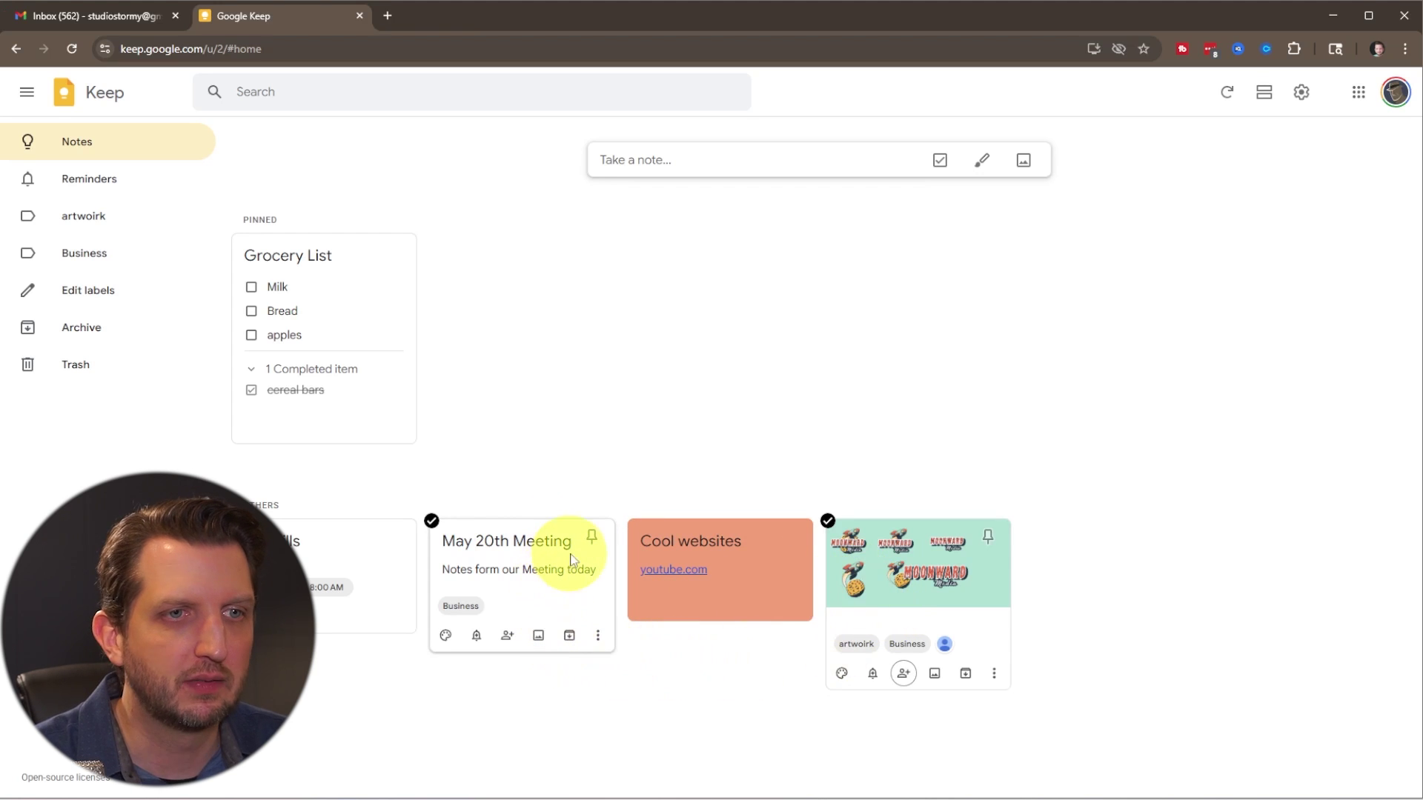
# - Delete the May 20th Meeting note, check it in Trash, then return to Notes
pyautogui.click(601, 643)
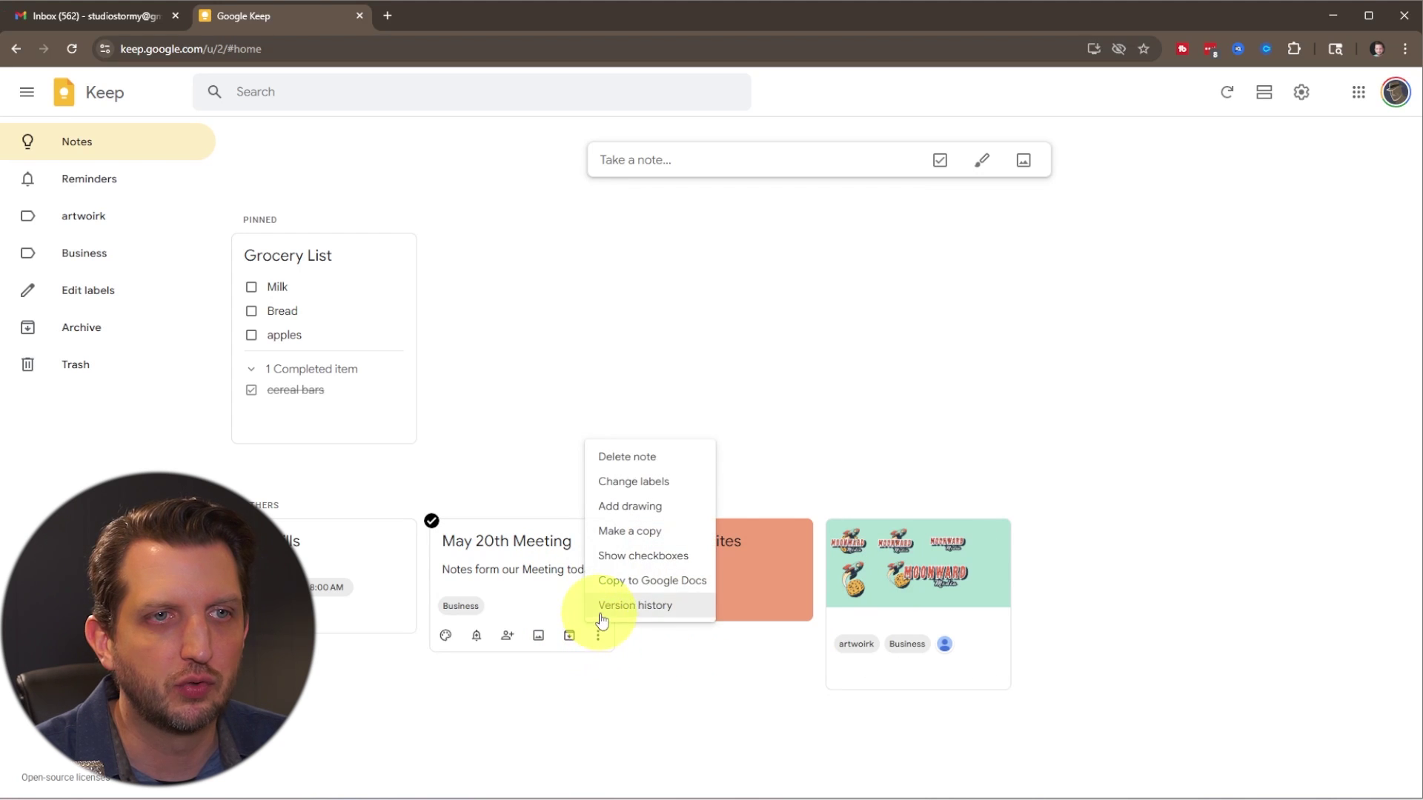
pyautogui.click(630, 455)
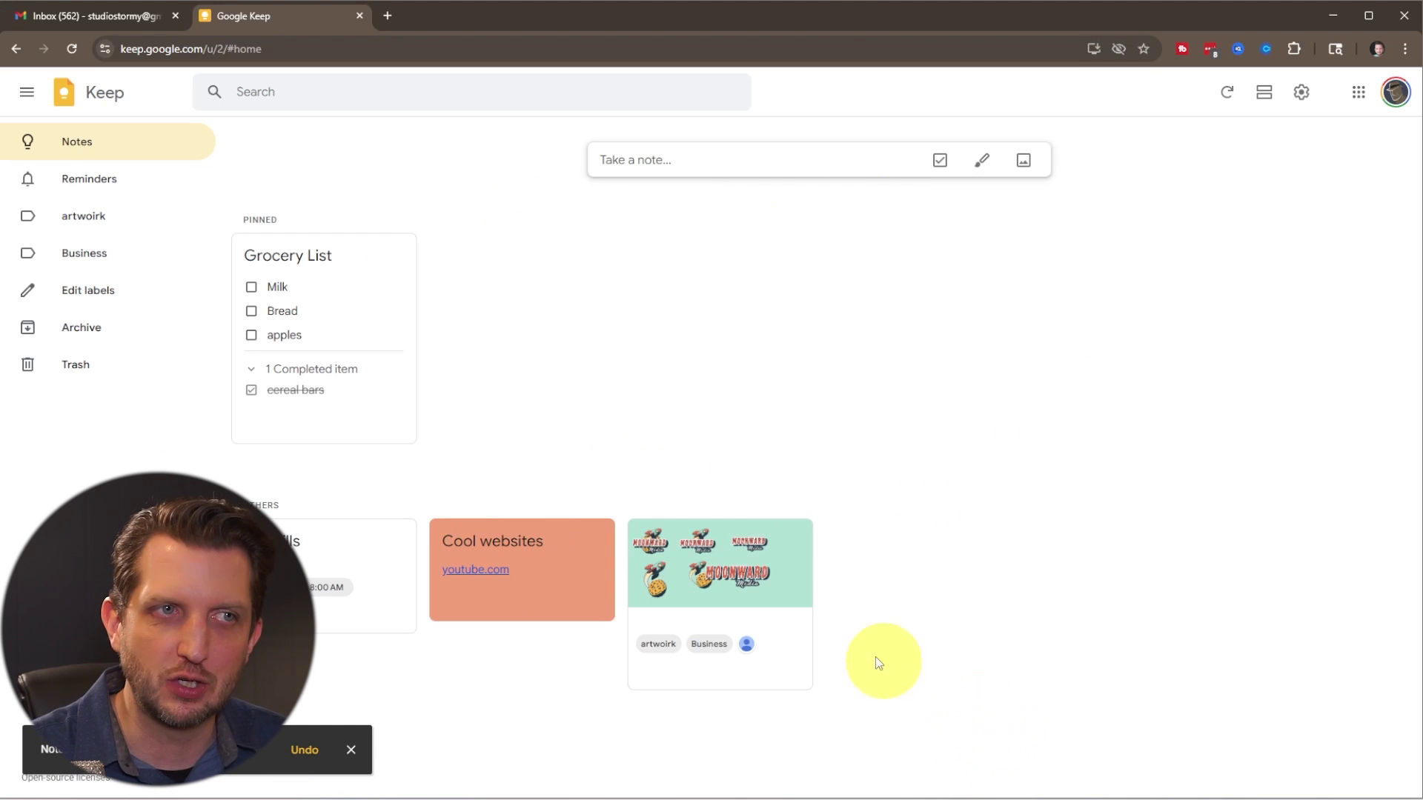
pyautogui.click(93, 369)
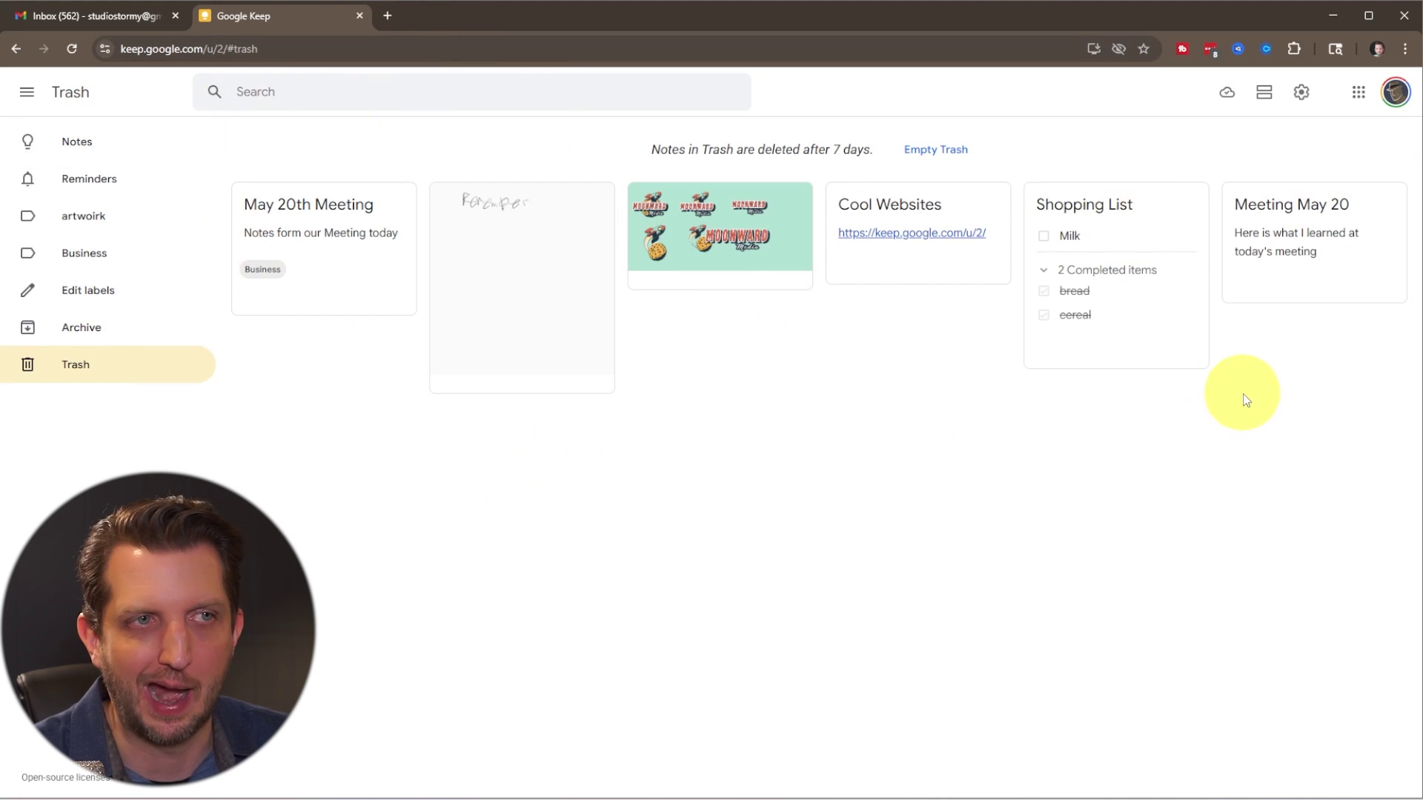
pyautogui.click(94, 382)
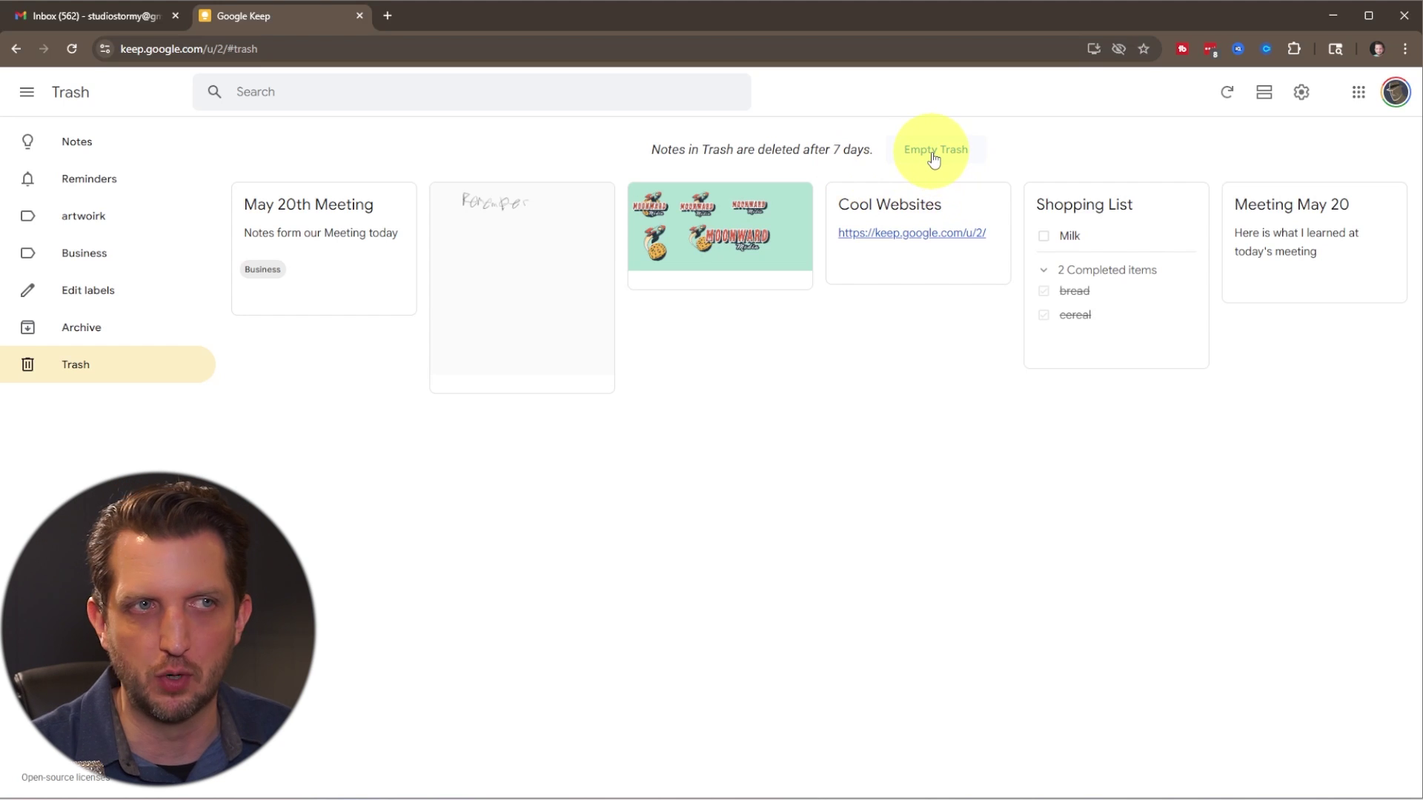
pyautogui.click(81, 145)
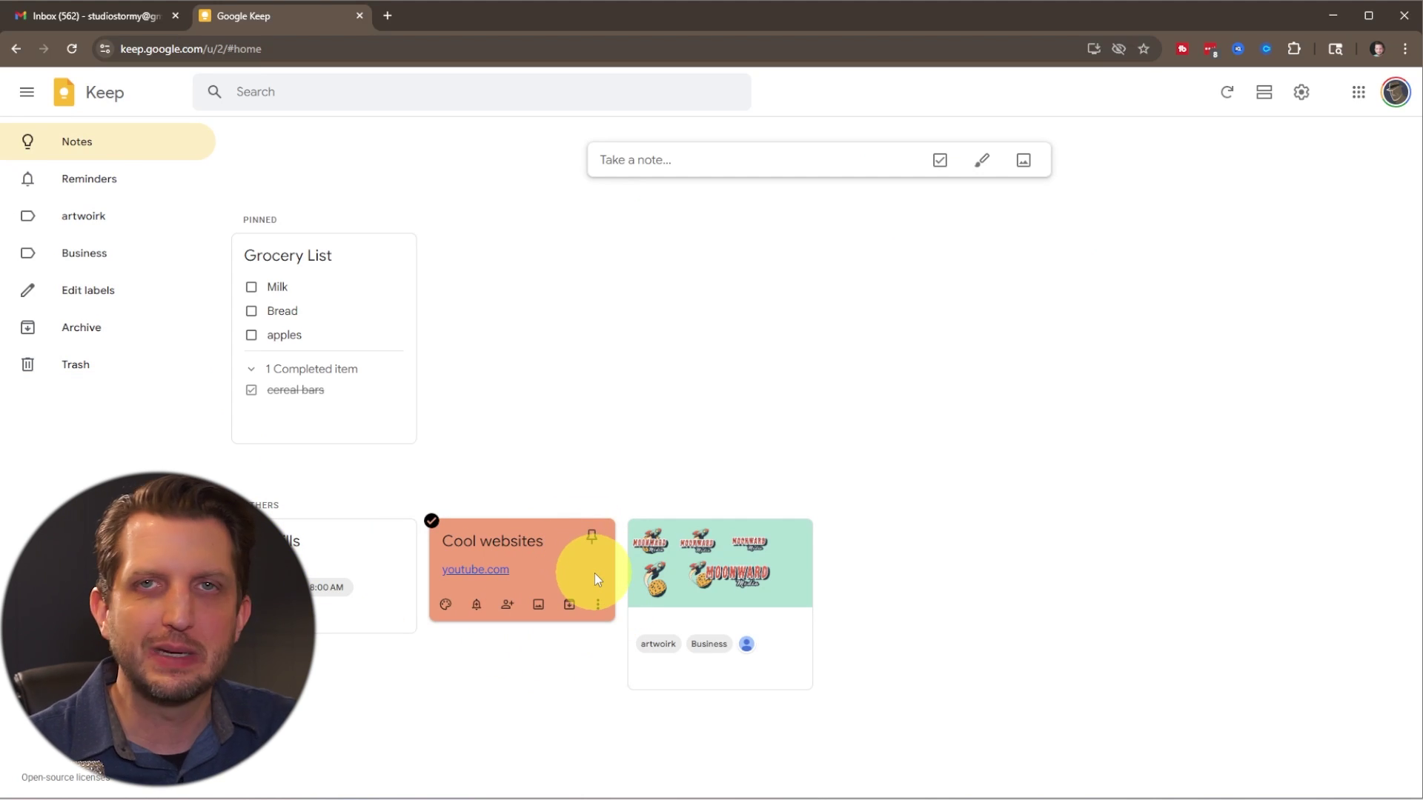
# - Archive the Cool websites note, confirm it in Archive, then return to Notes and start a search
pyautogui.click(569, 606)
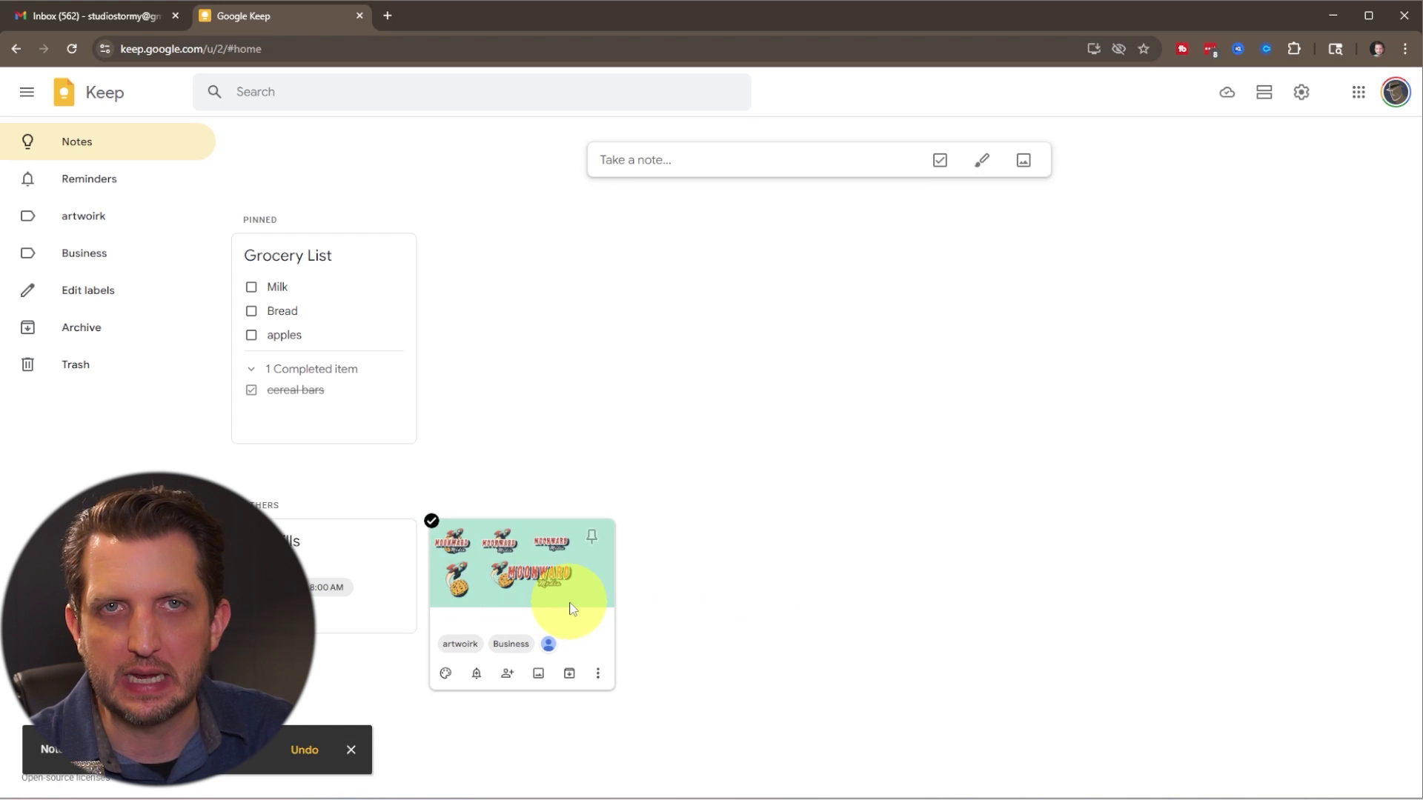
pyautogui.click(88, 328)
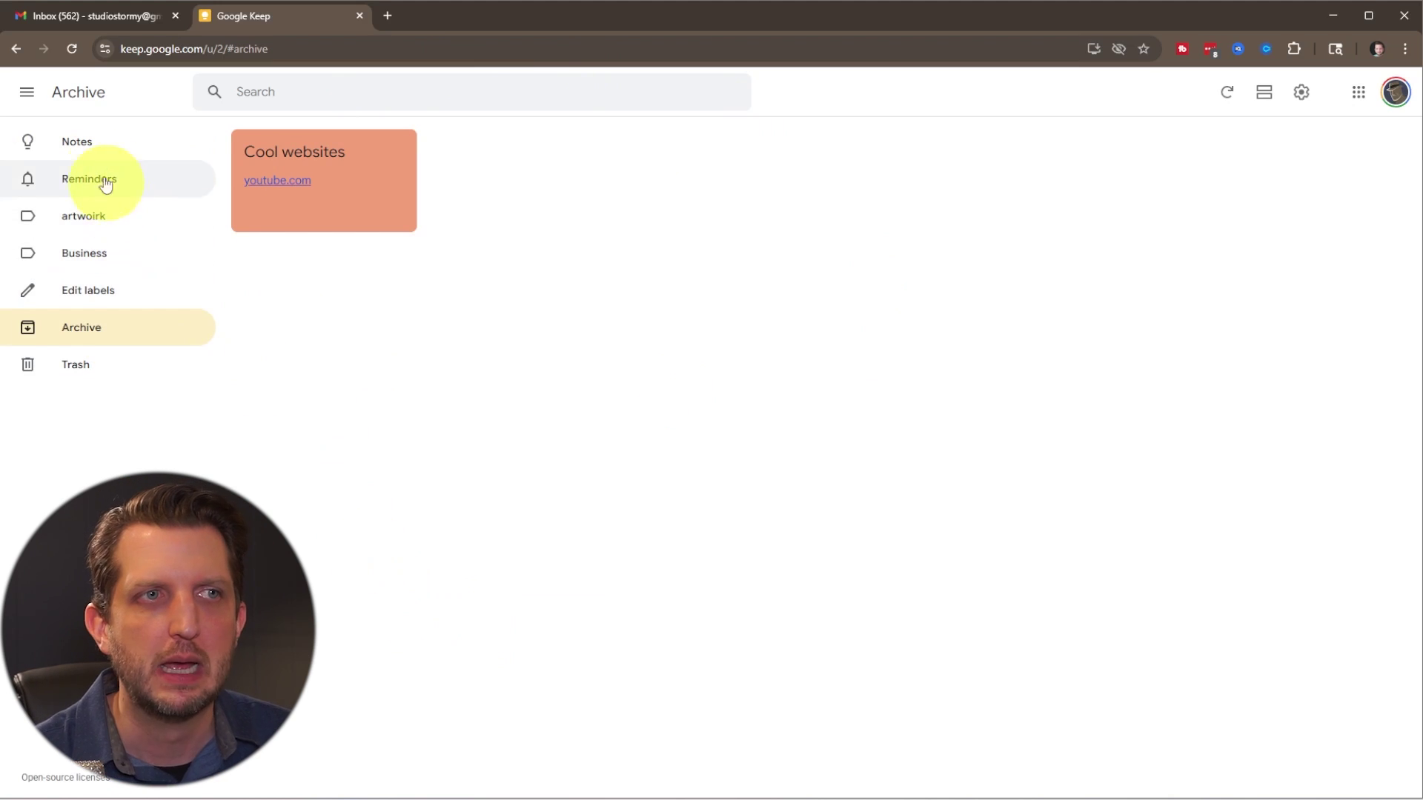
pyautogui.click(94, 148)
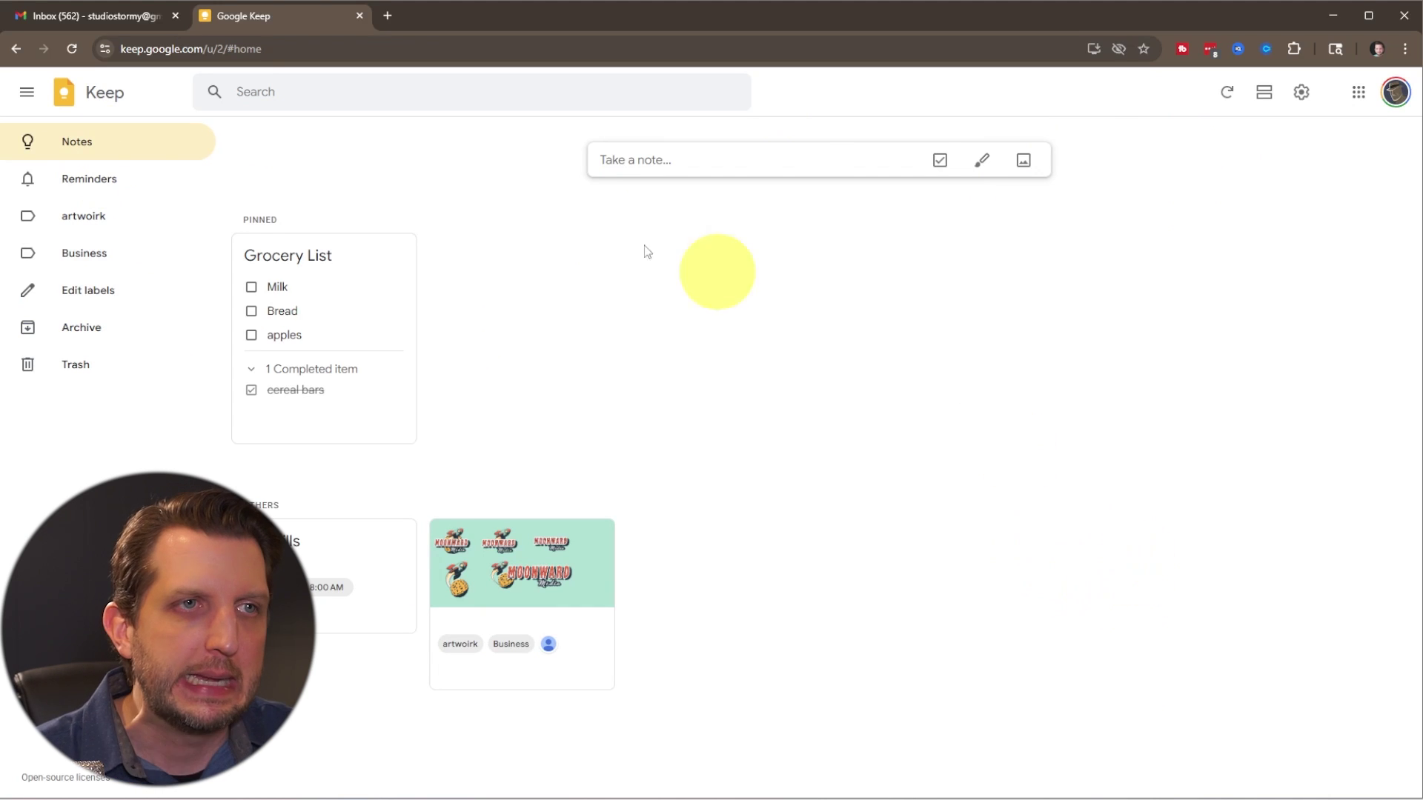
pyautogui.click(278, 90)
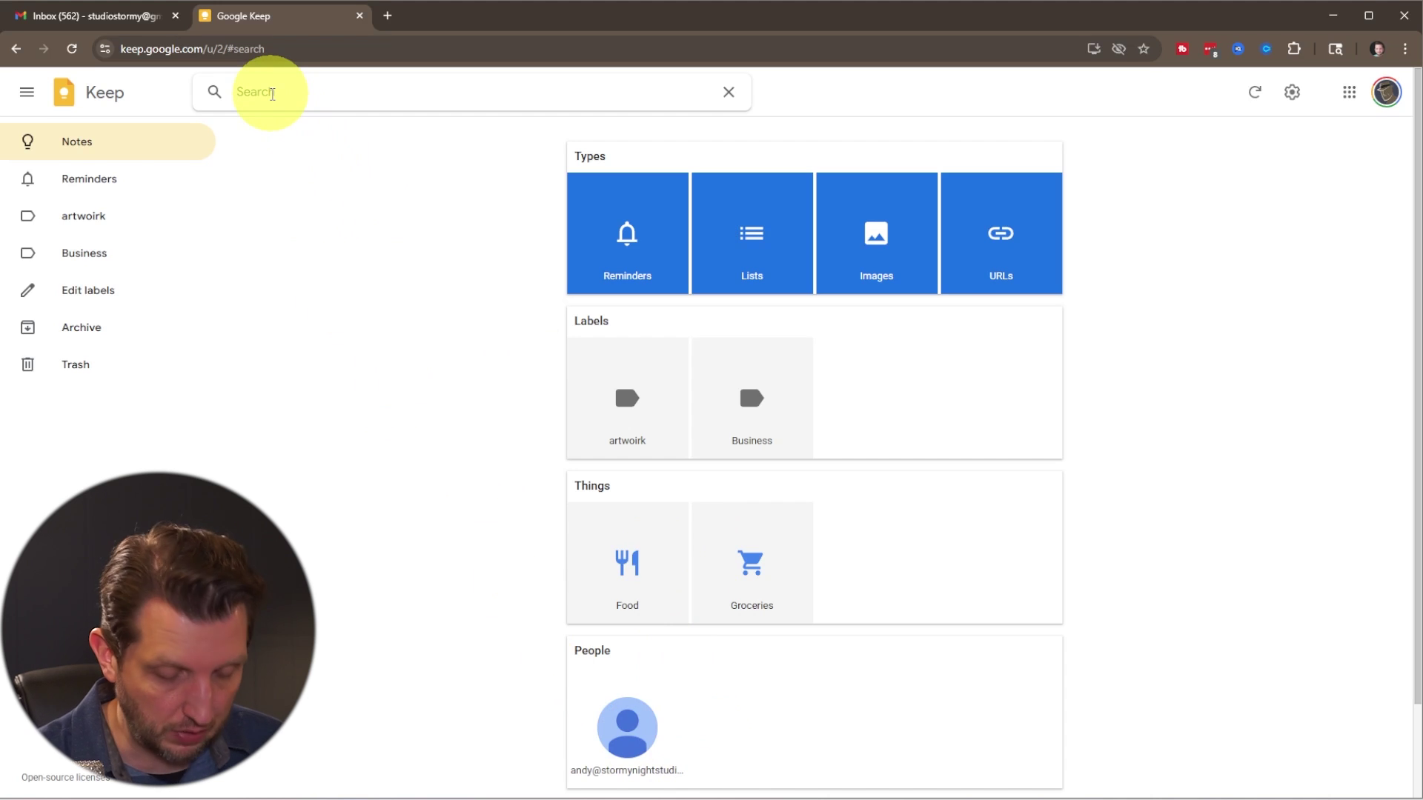
# - Search 'cool', unarchive the Cool websites note, return to Notes, then switch to Gmail
pyautogui.write('cool')
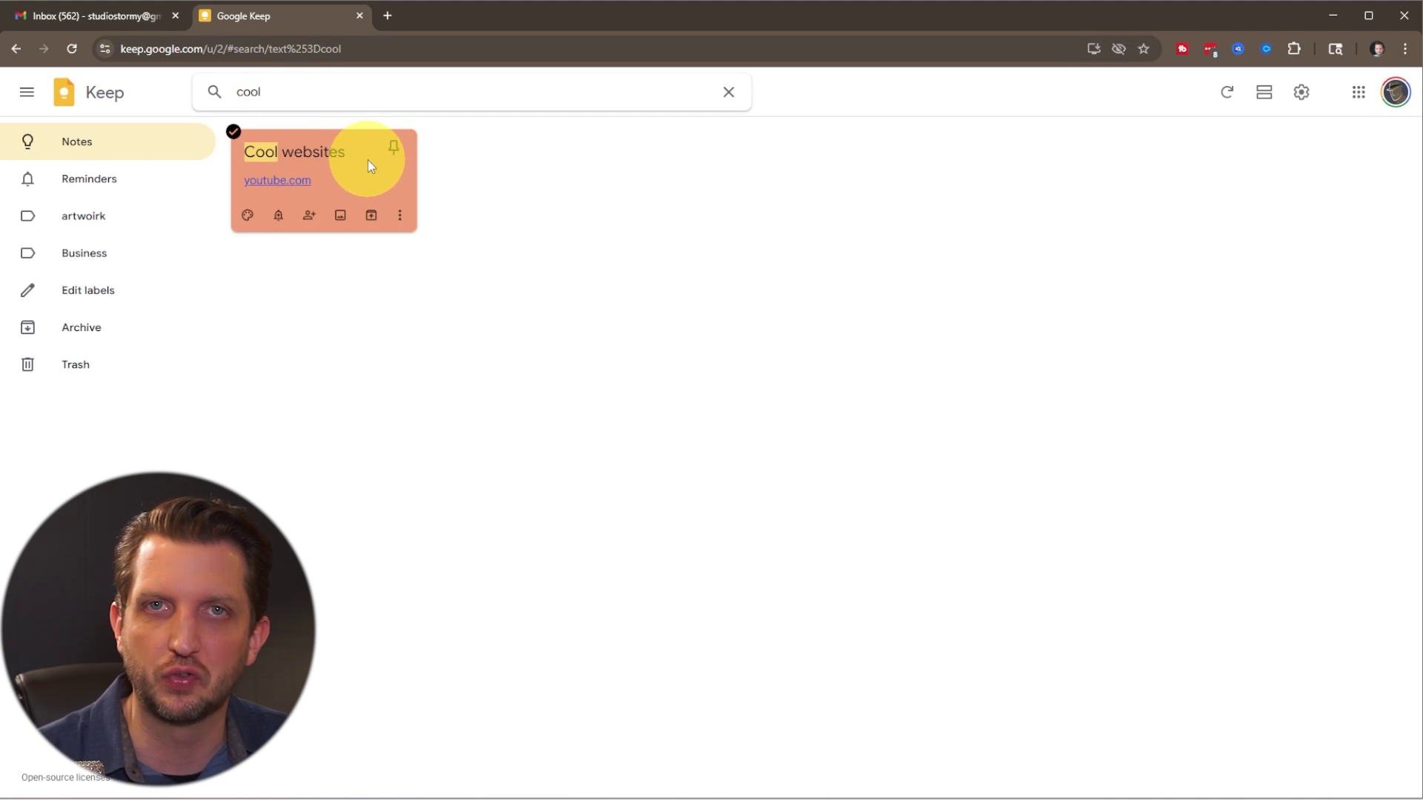
pyautogui.click(371, 217)
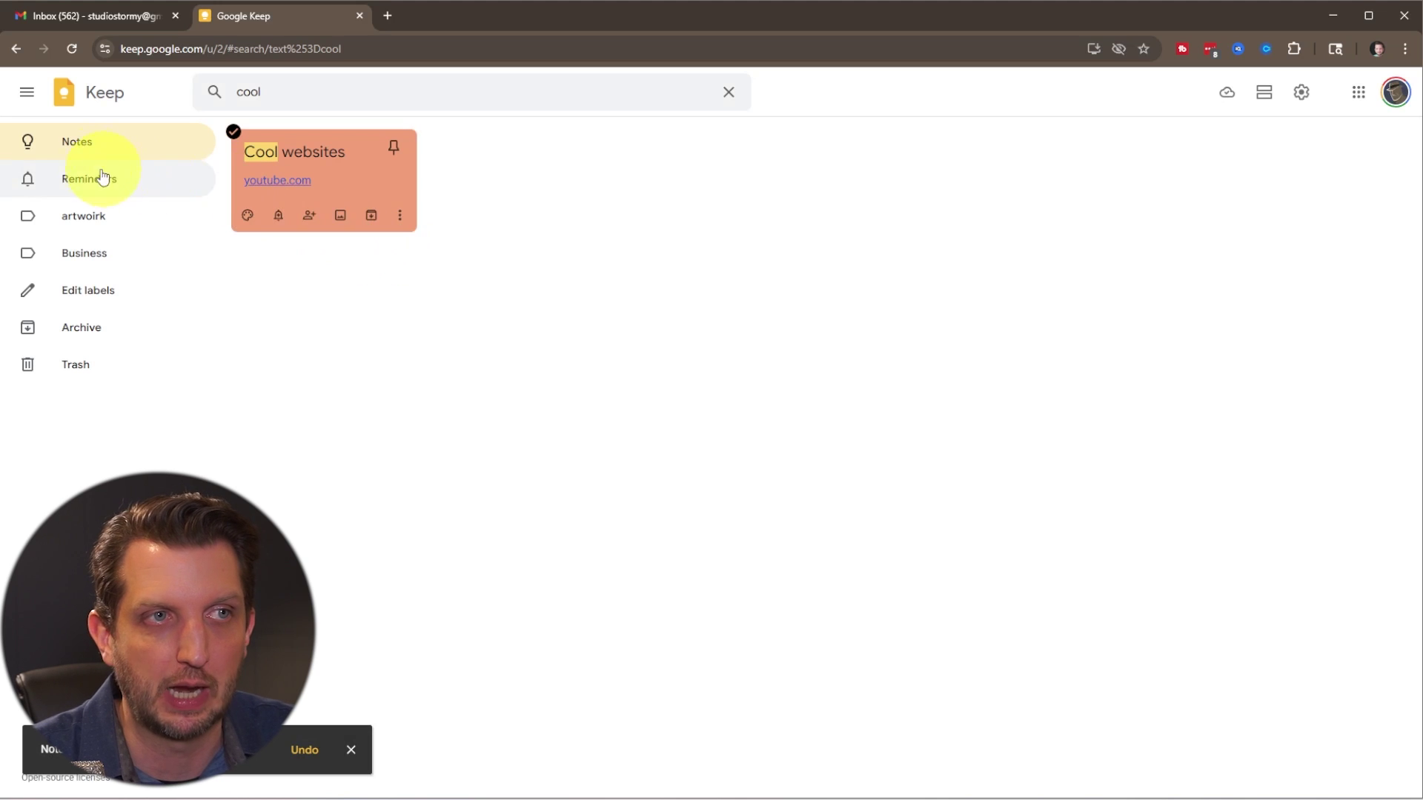
pyautogui.click(83, 143)
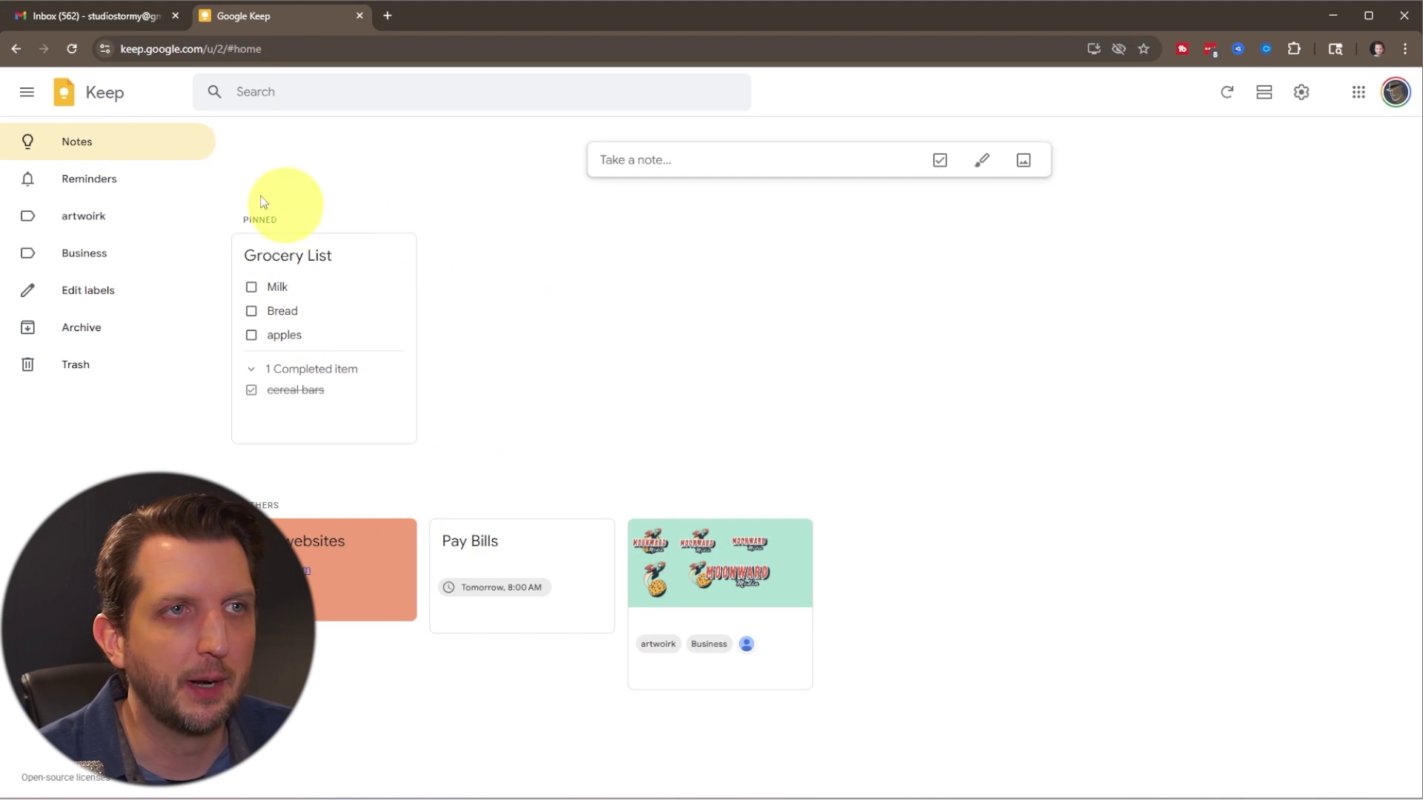
pyautogui.click(77, 16)
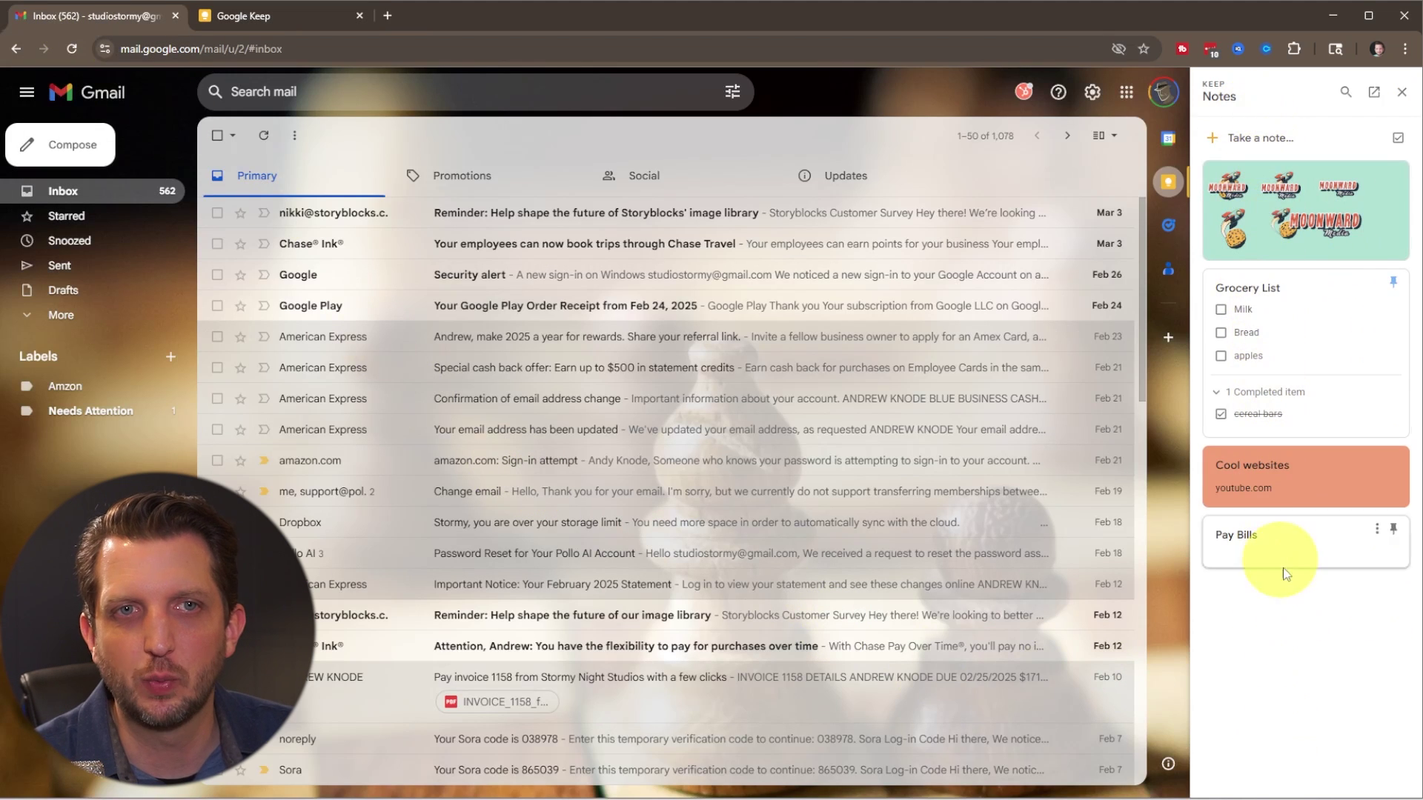
# - Close and reopen the Keep side panel in Gmail, then switch back to Google Keep
pyautogui.click(1403, 95)
pyautogui.click(1391, 183)
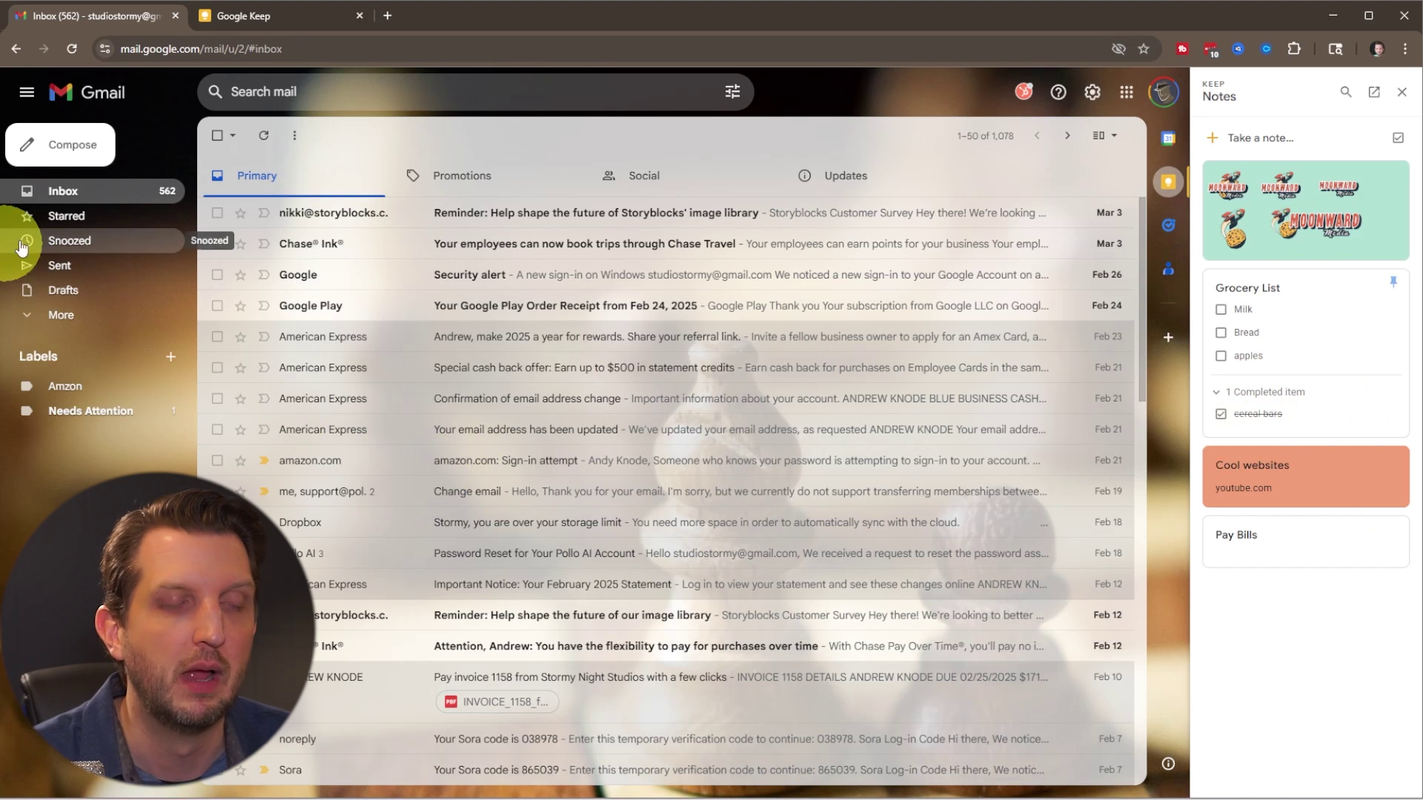
pyautogui.click(207, 13)
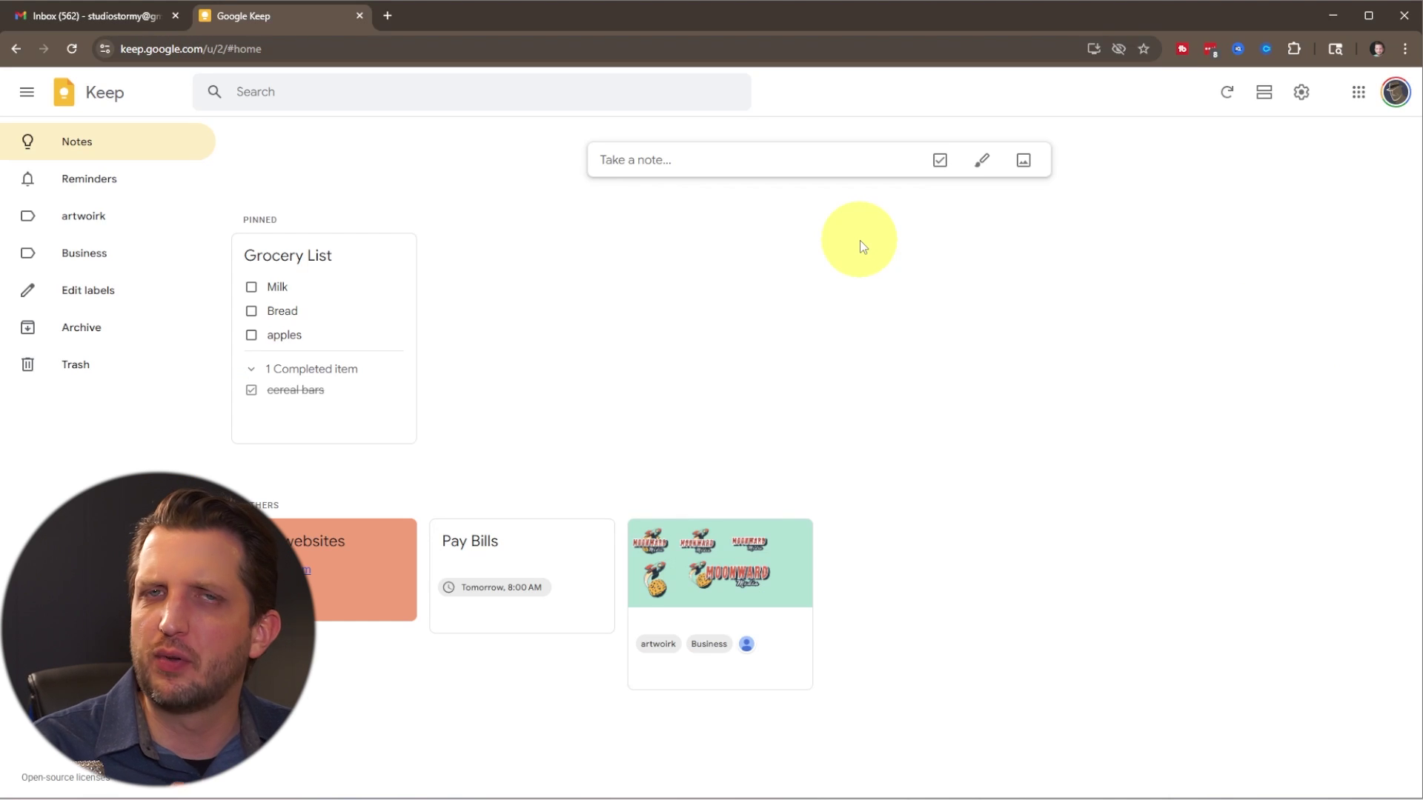